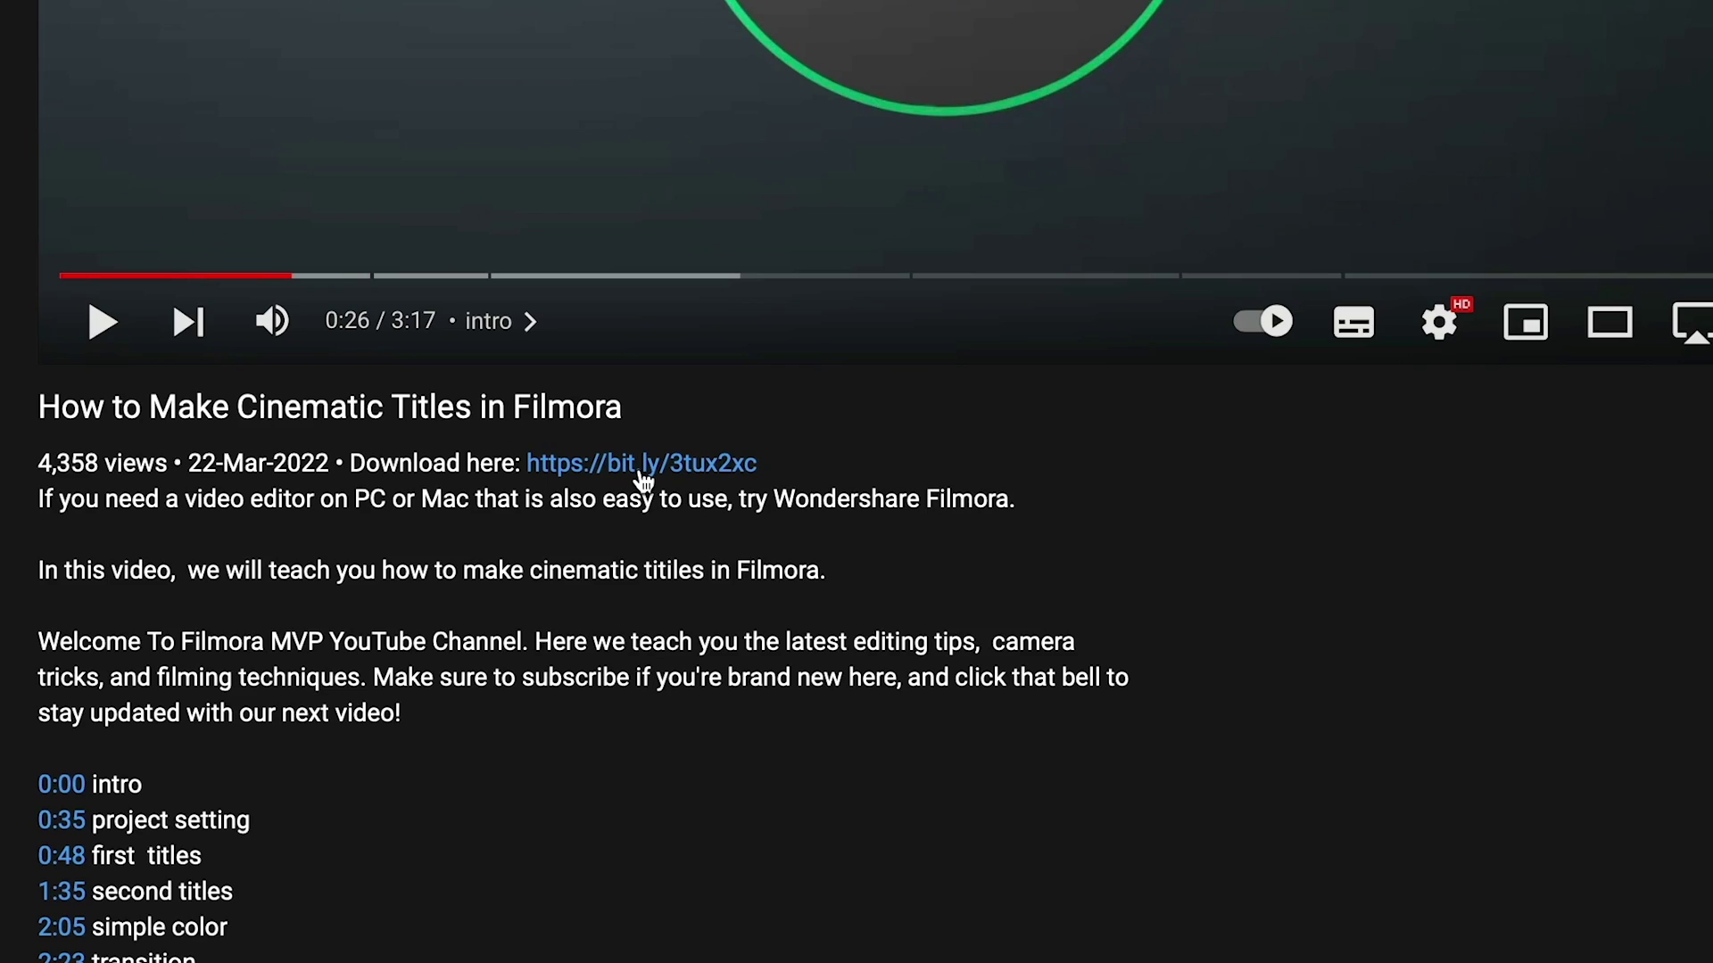
# Download the free Filmora 11 installer and open the downloaded .dmg image
pyautogui.click(642, 481)
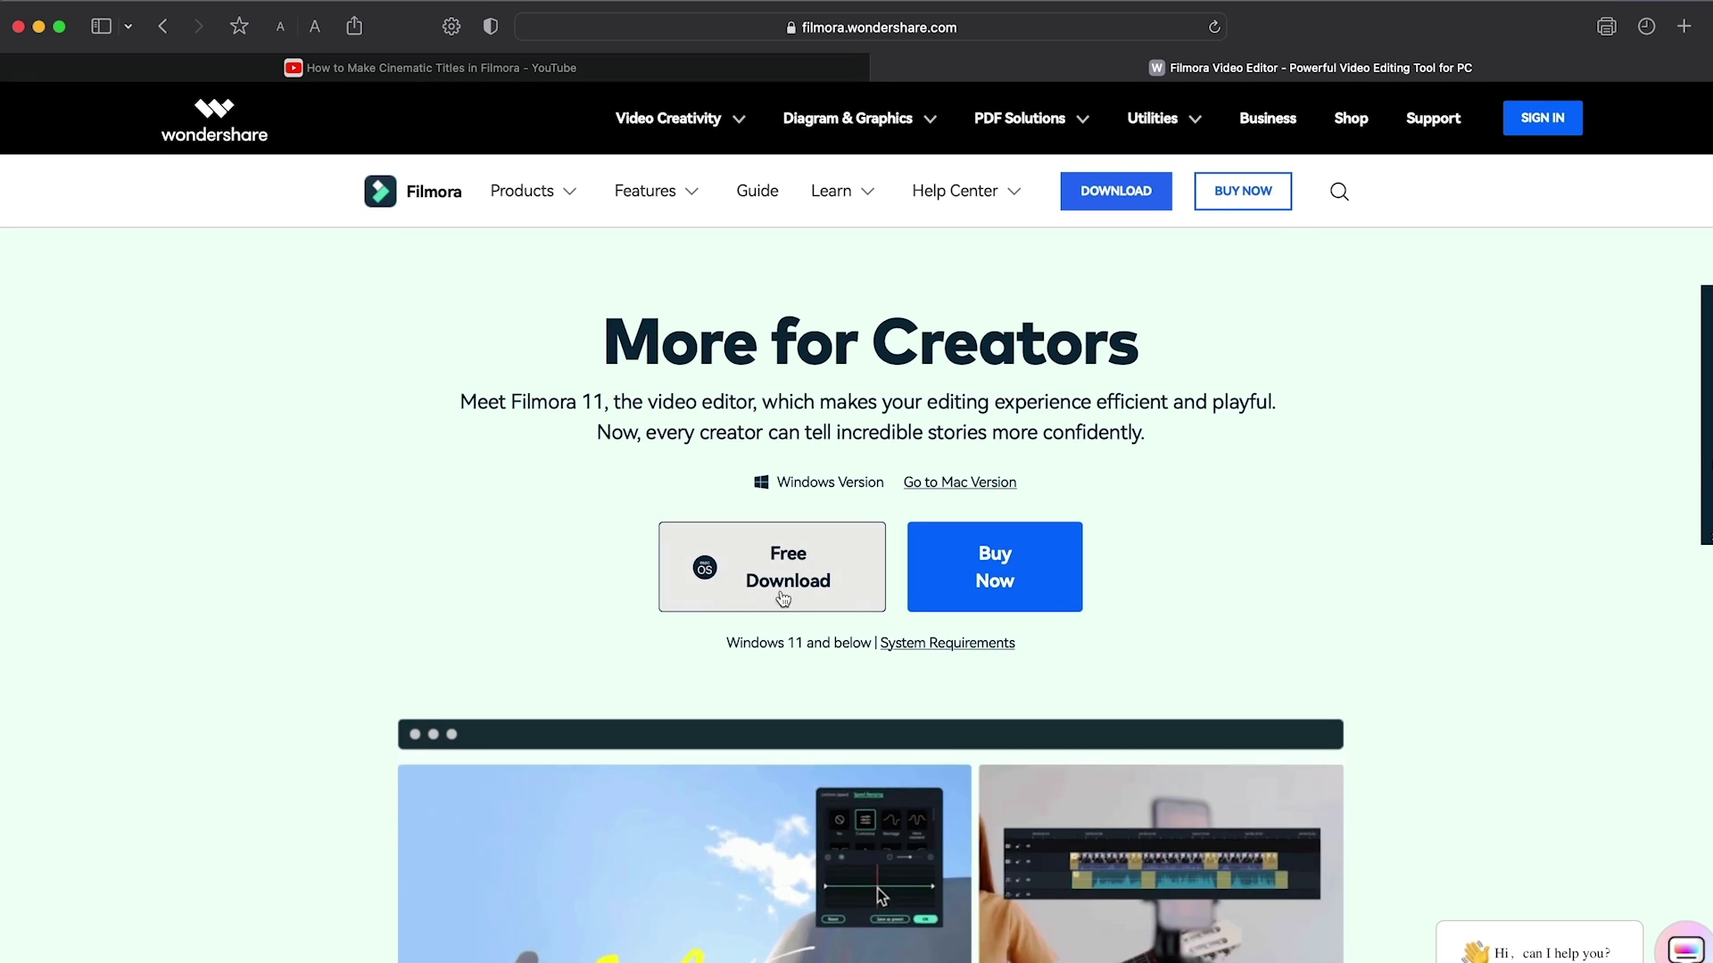
pyautogui.click(790, 594)
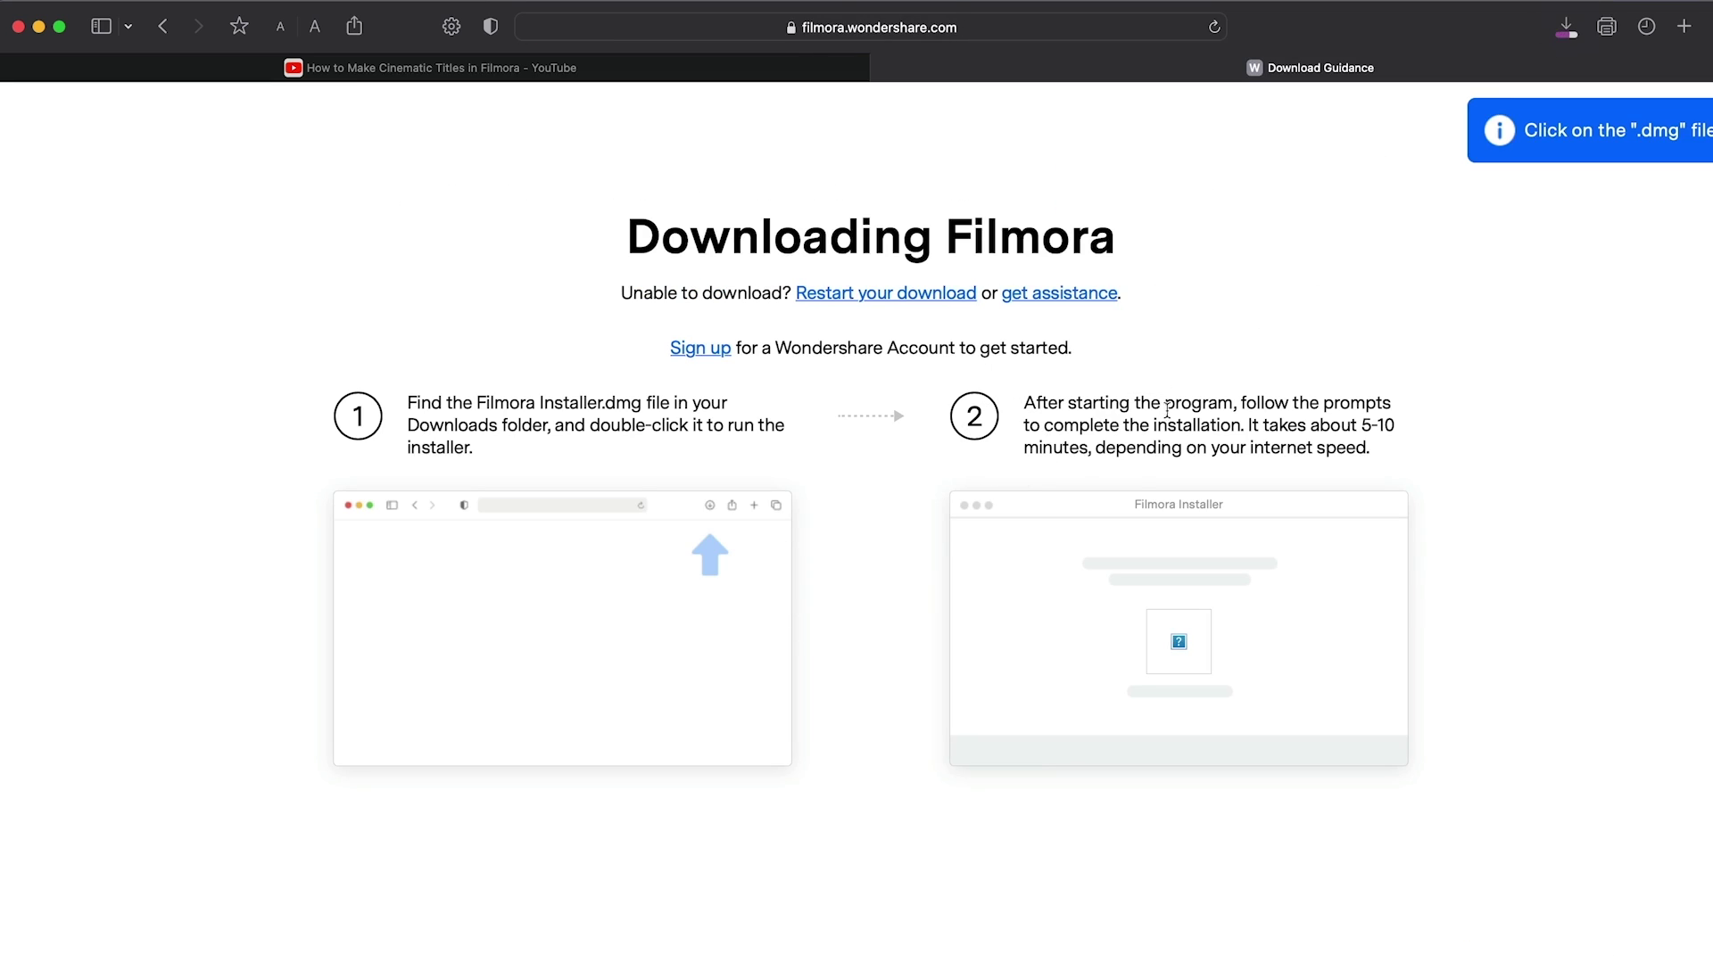
pyautogui.click(1565, 26)
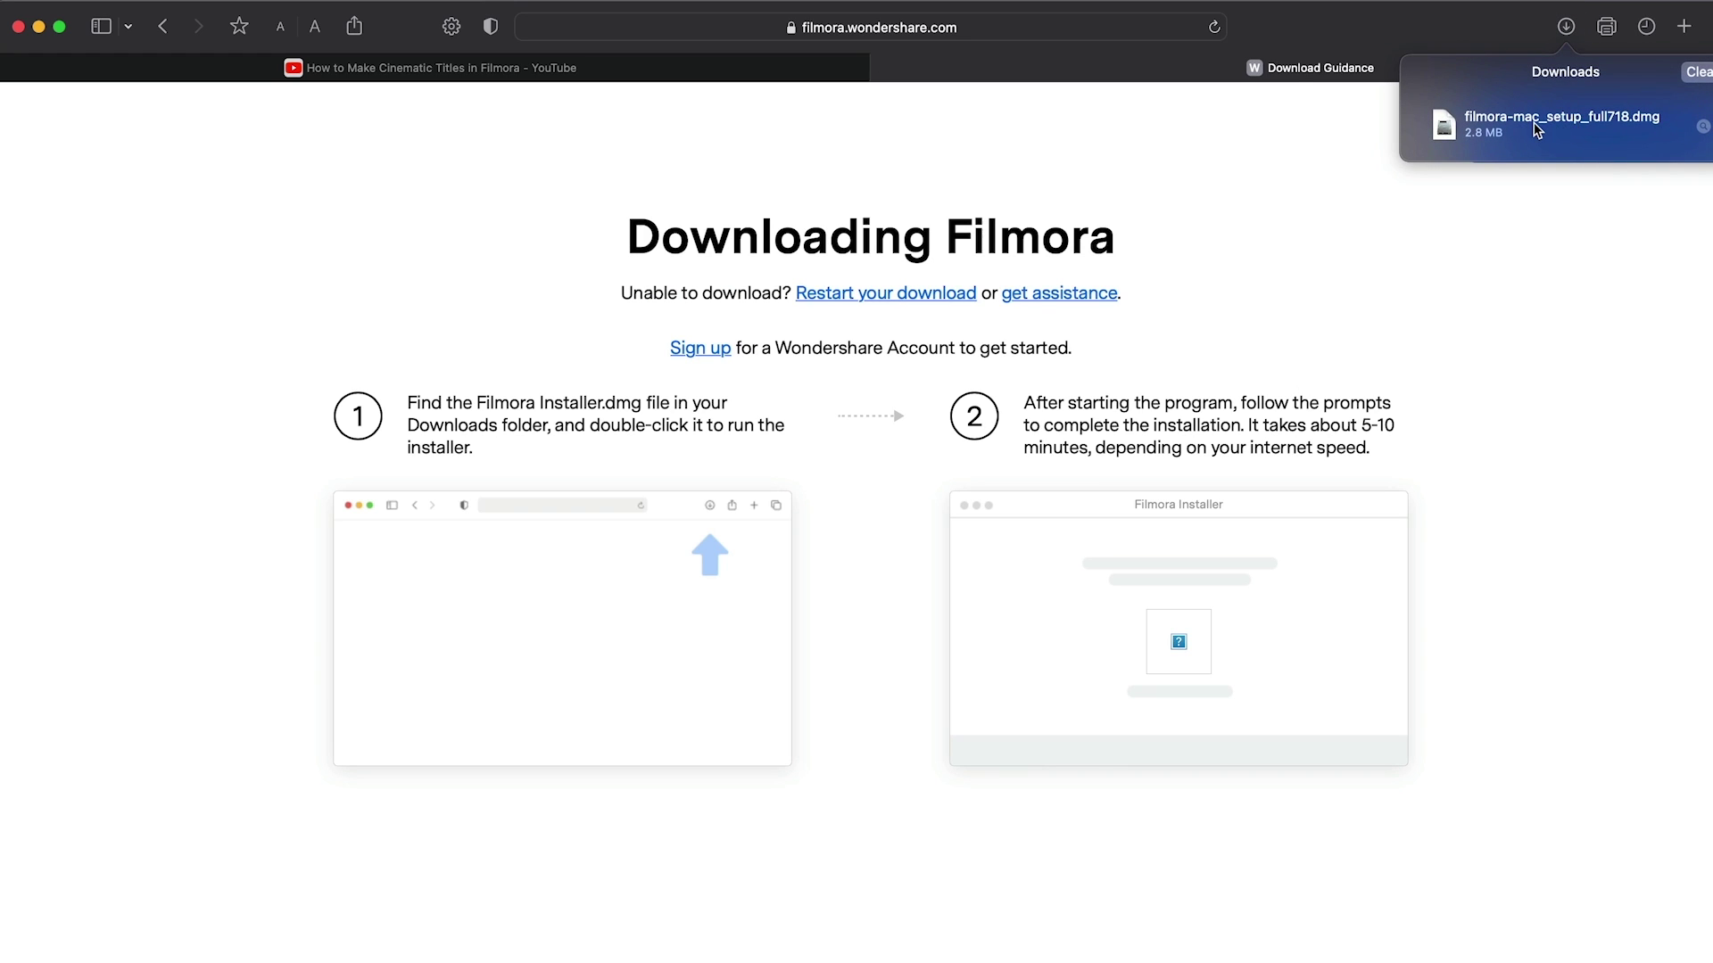
pyautogui.doubleClick(1537, 129)
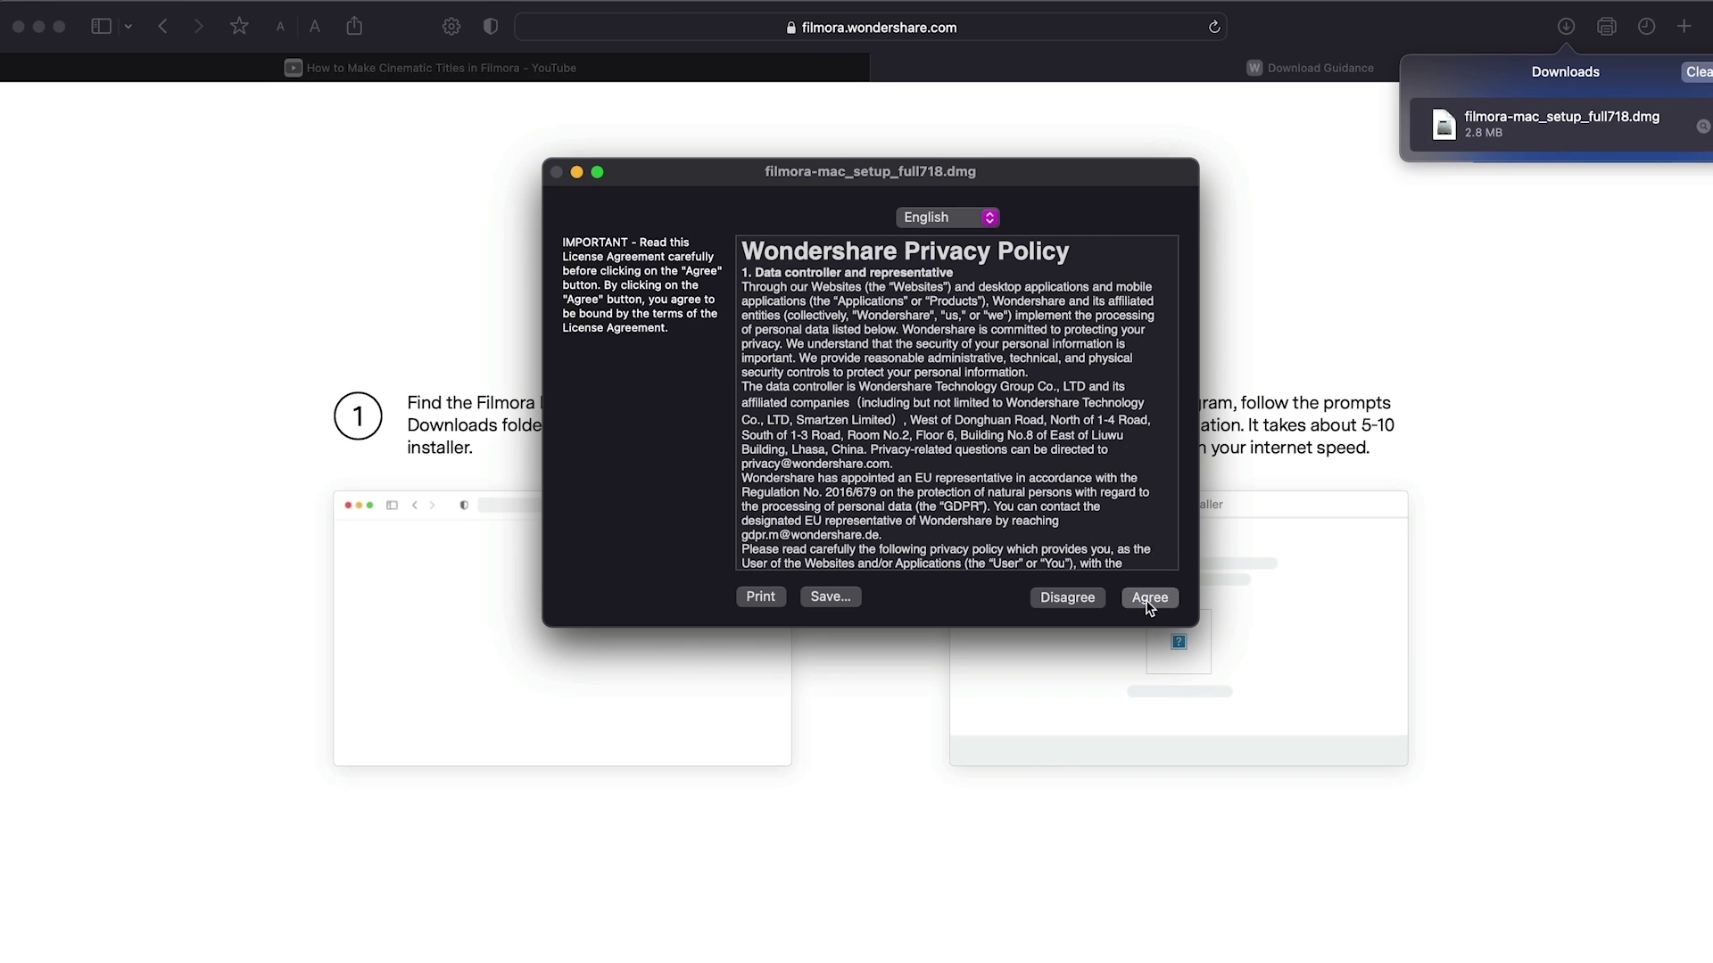
# Accept the licence agreement and run the Filmora installer until it launches
pyautogui.click(1149, 597)
pyautogui.doubleClick(768, 539)
pyautogui.click(867, 405)
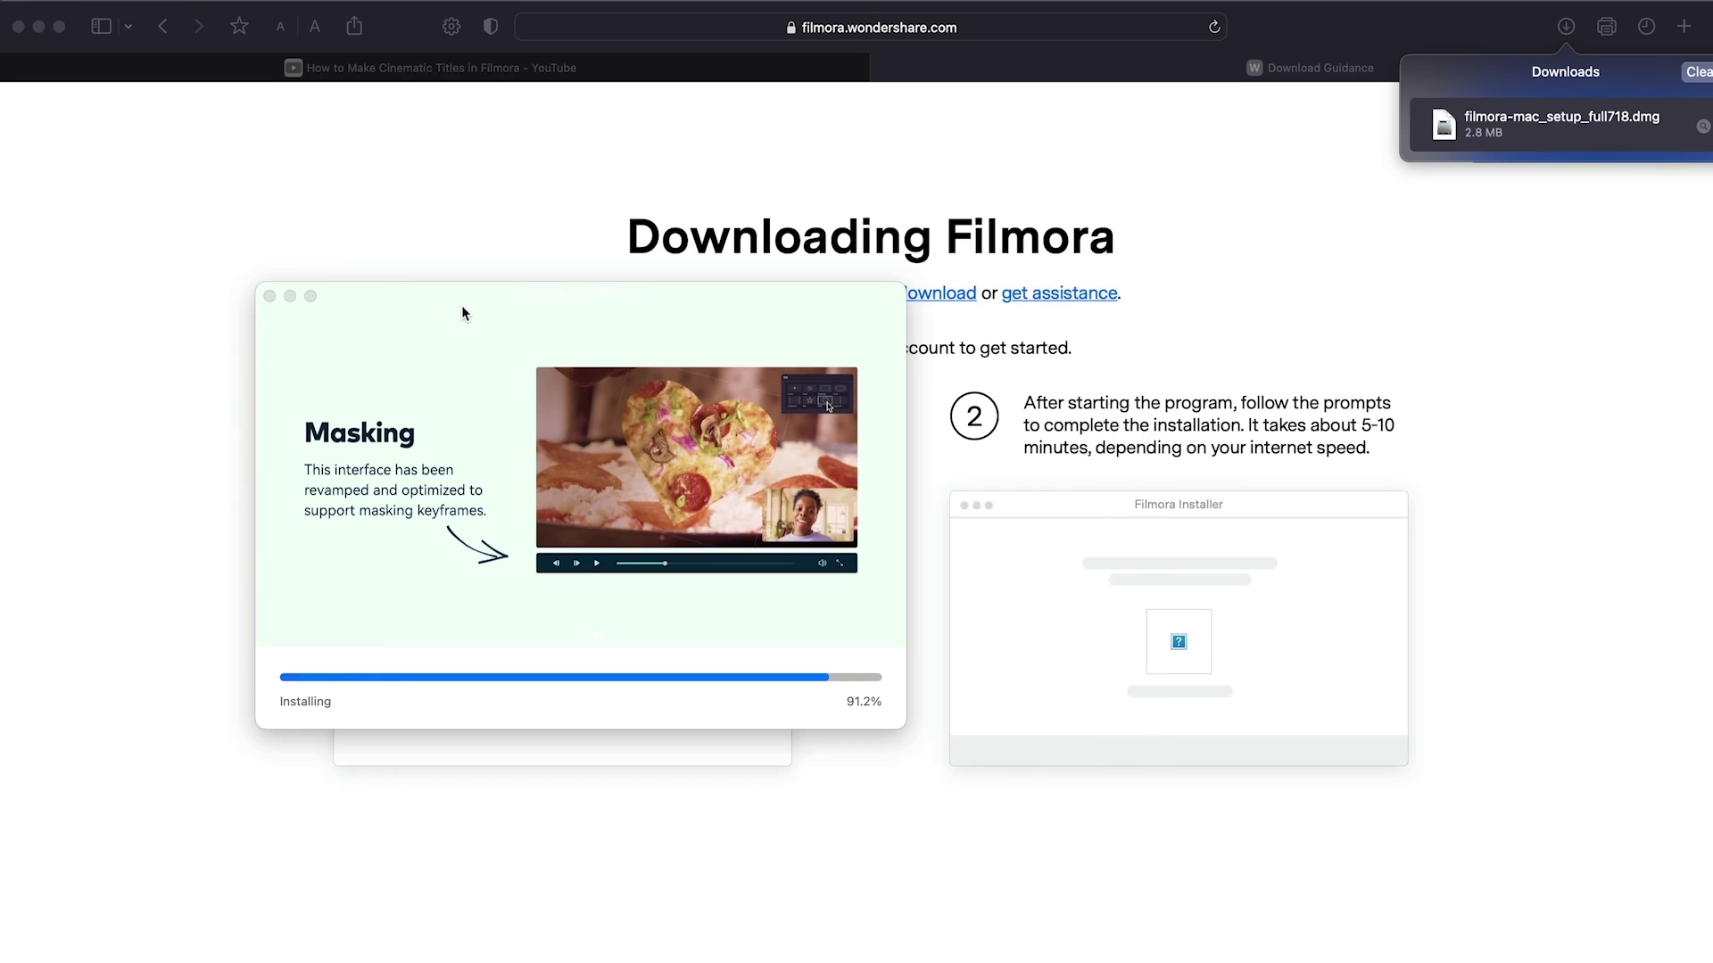
pyautogui.moveTo(462, 313); pyautogui.dragTo(704, 350)
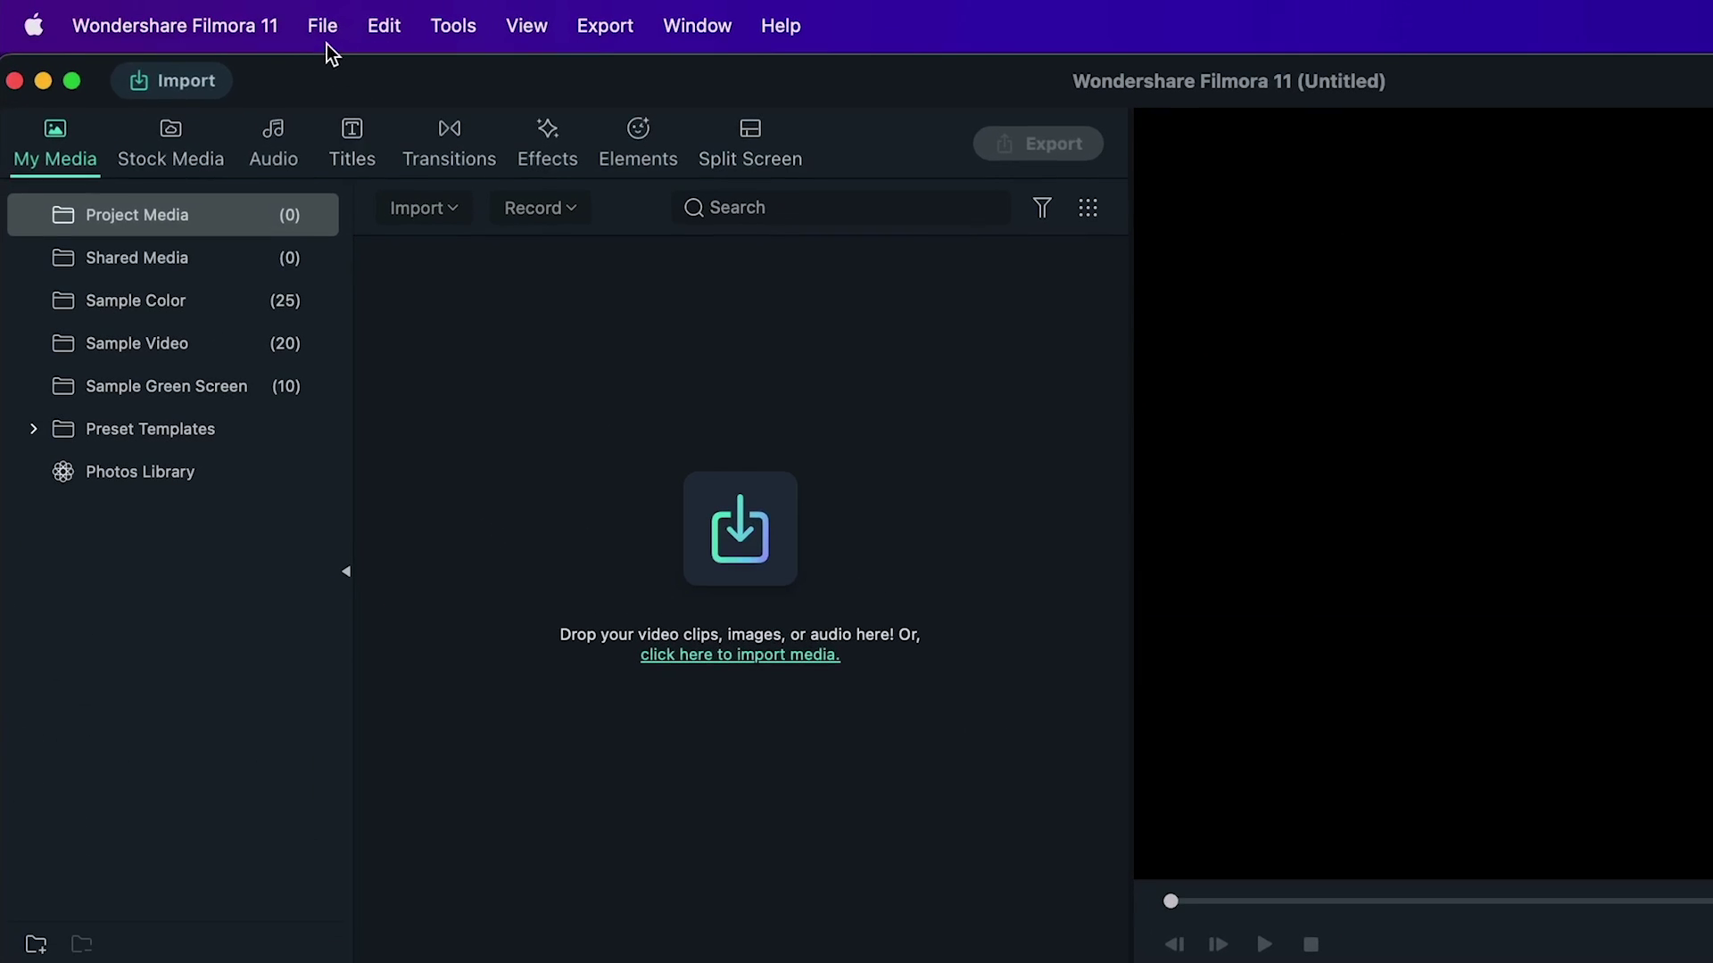
# Change the project frame rate to 60 fps in File > Project Settings
pyautogui.click(322, 25)
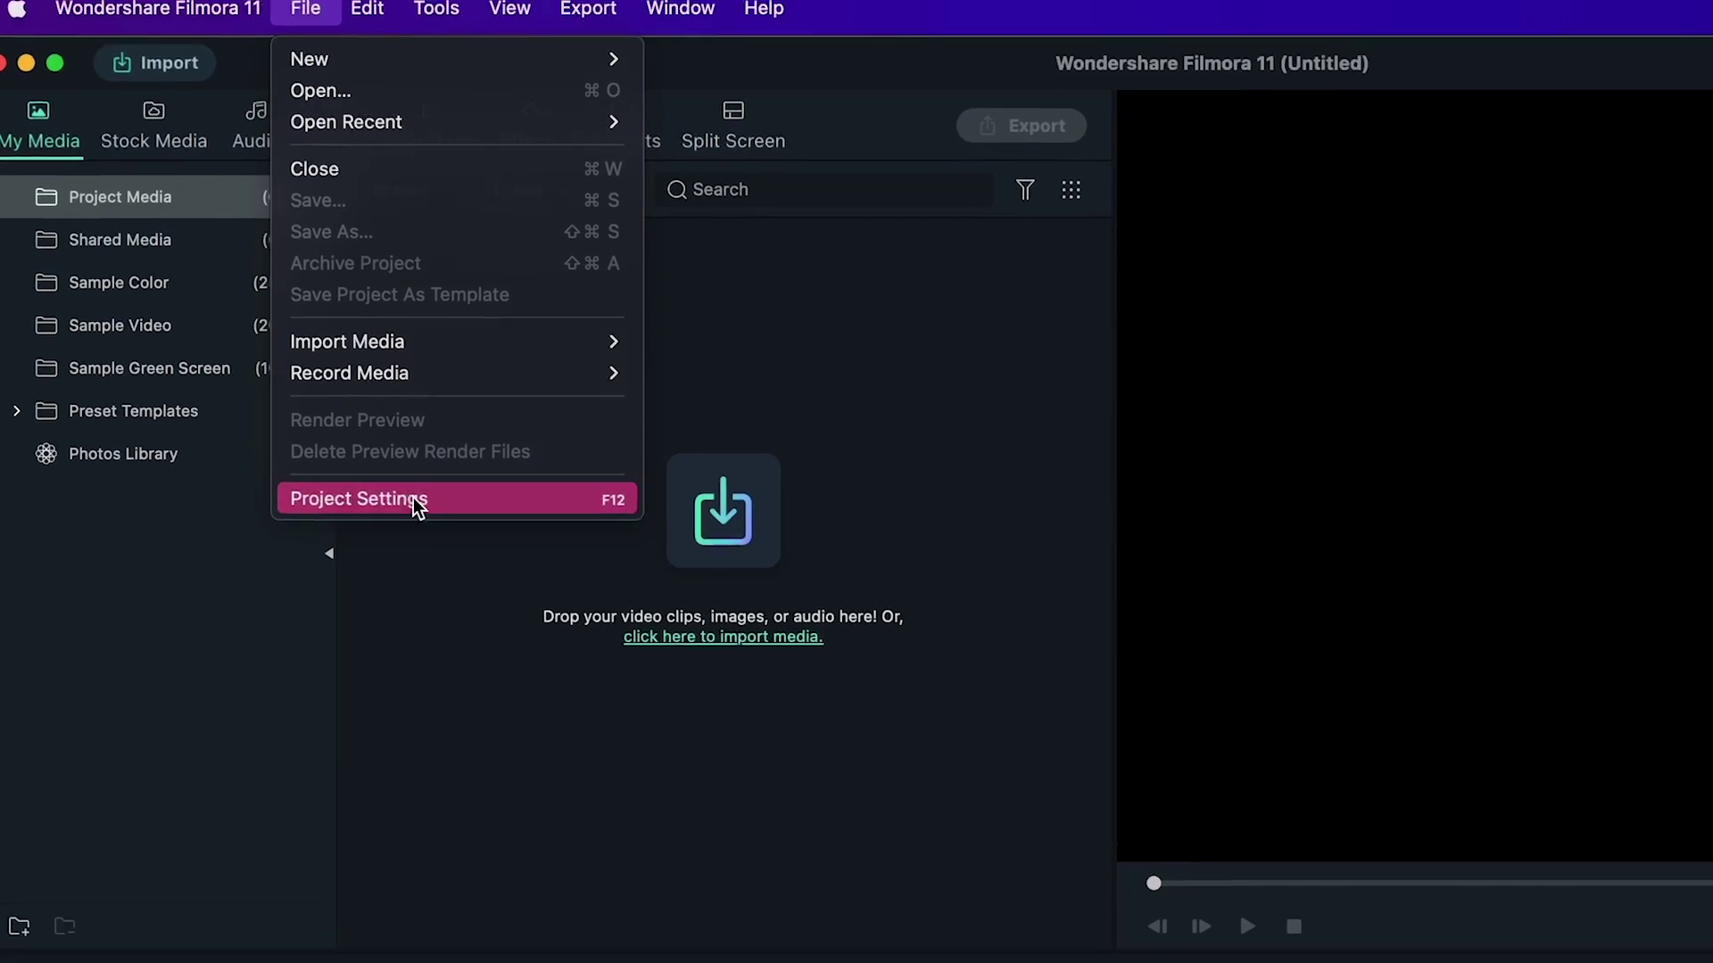
pyautogui.click(374, 518)
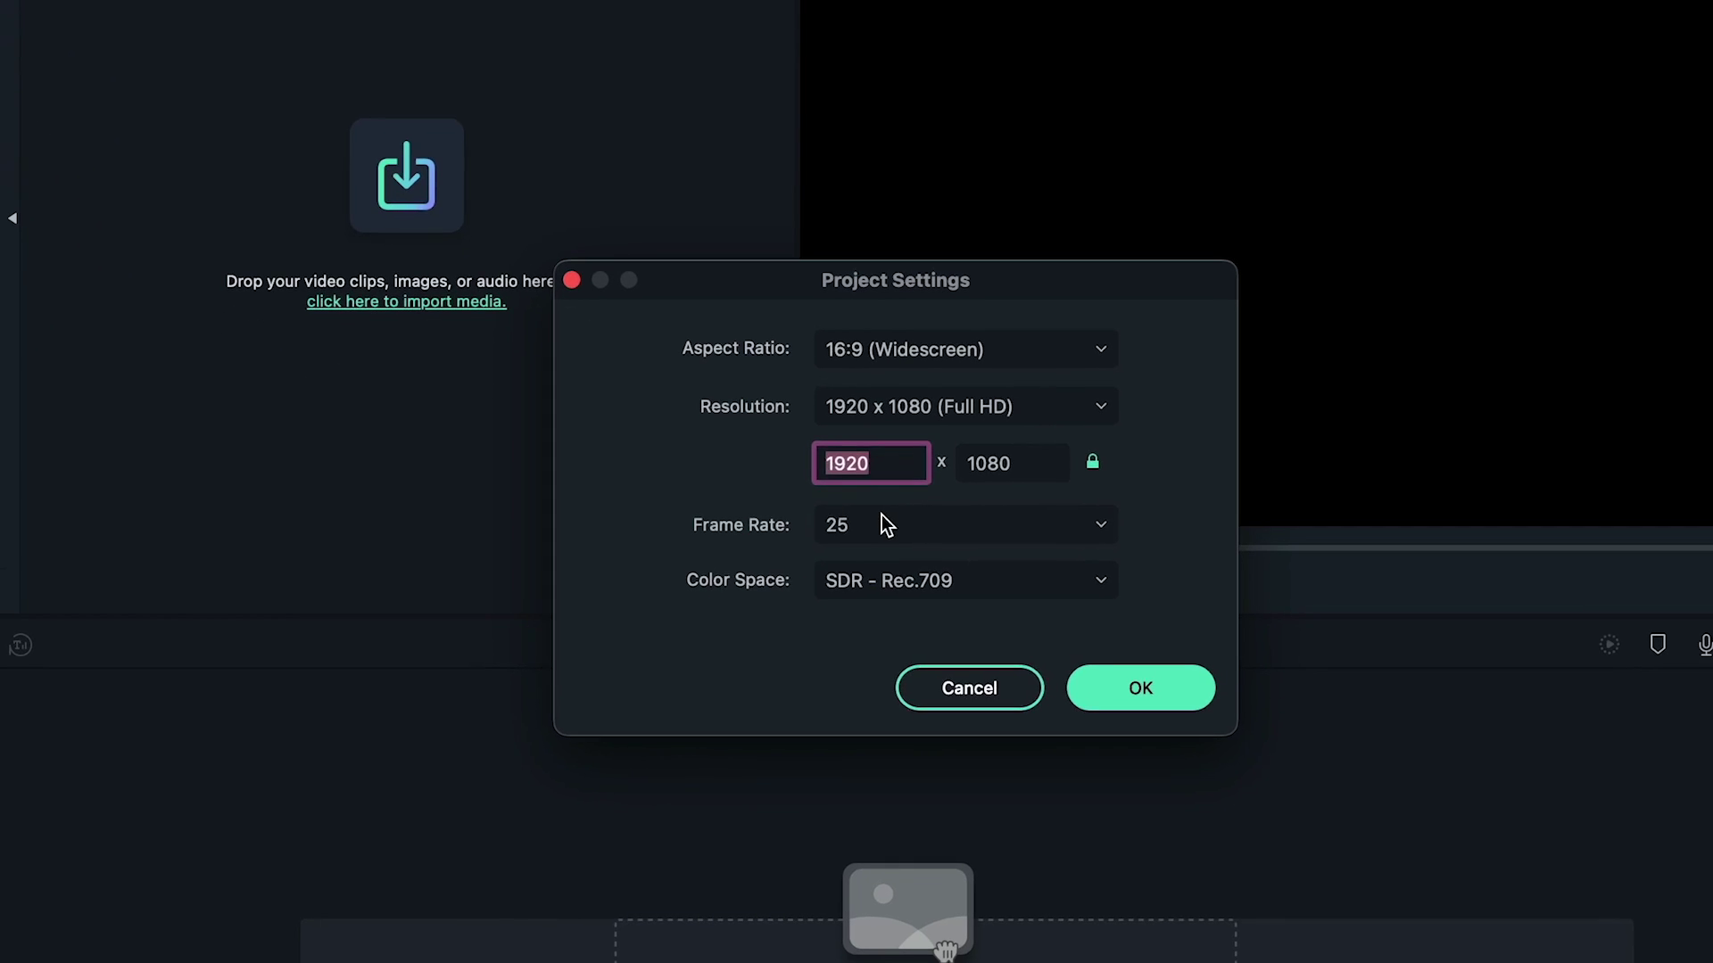
pyautogui.click(881, 522)
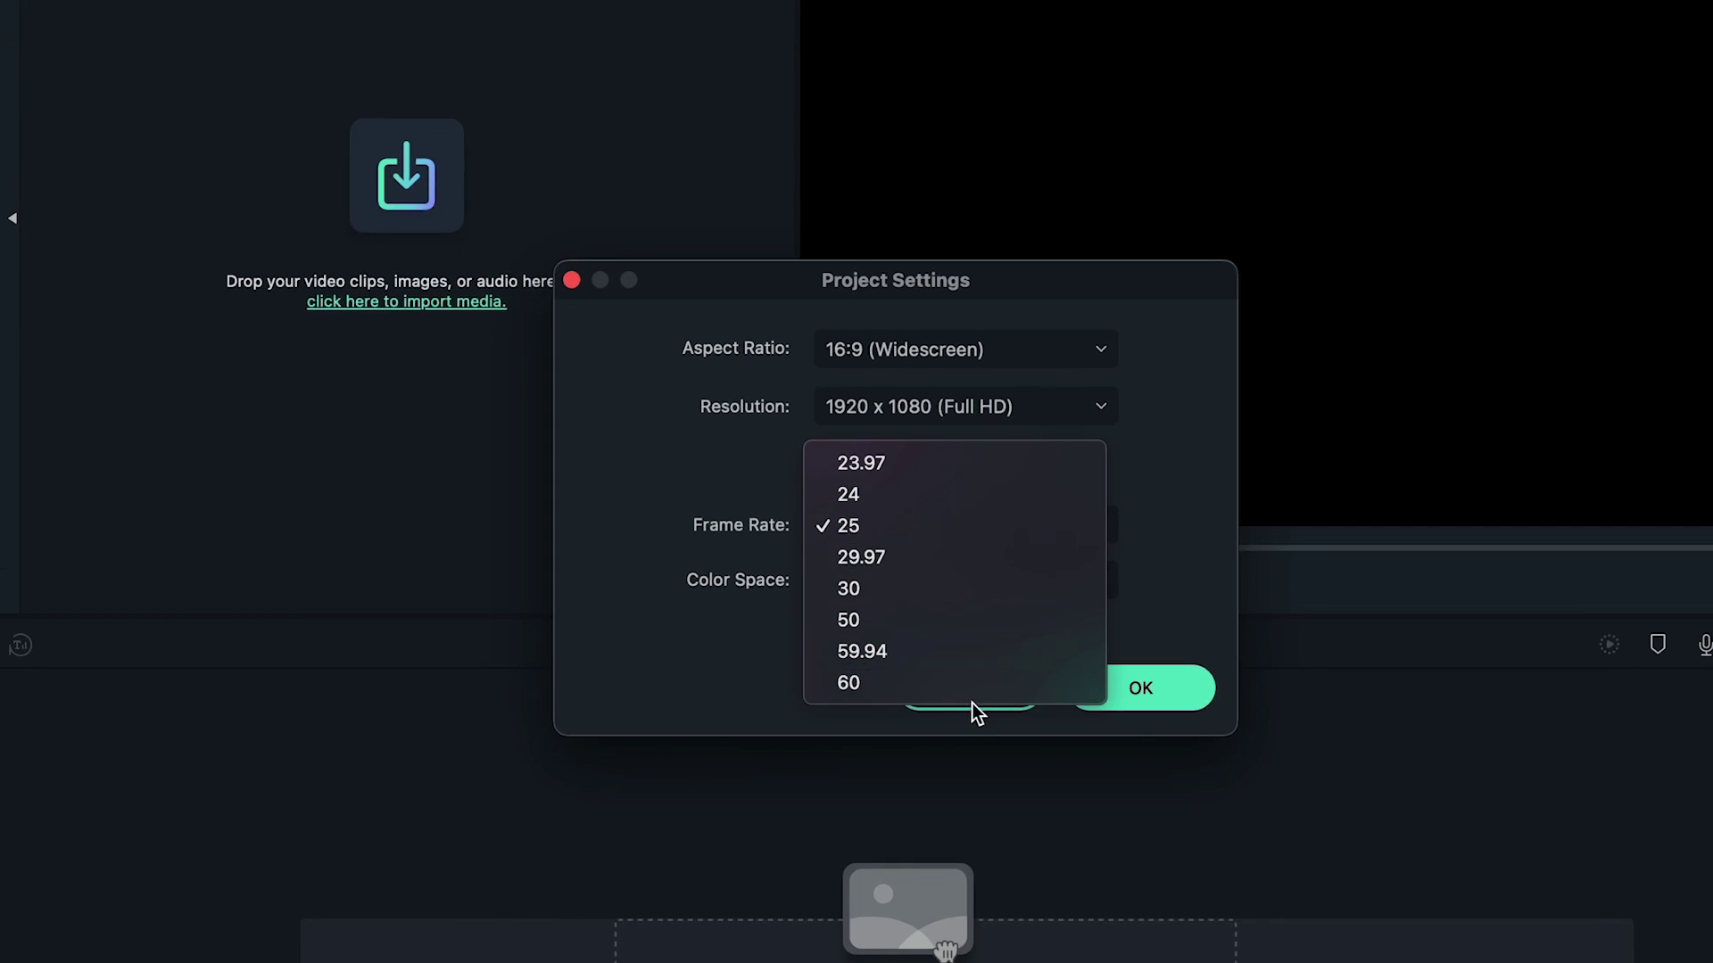
pyautogui.click(917, 684)
pyautogui.click(1138, 692)
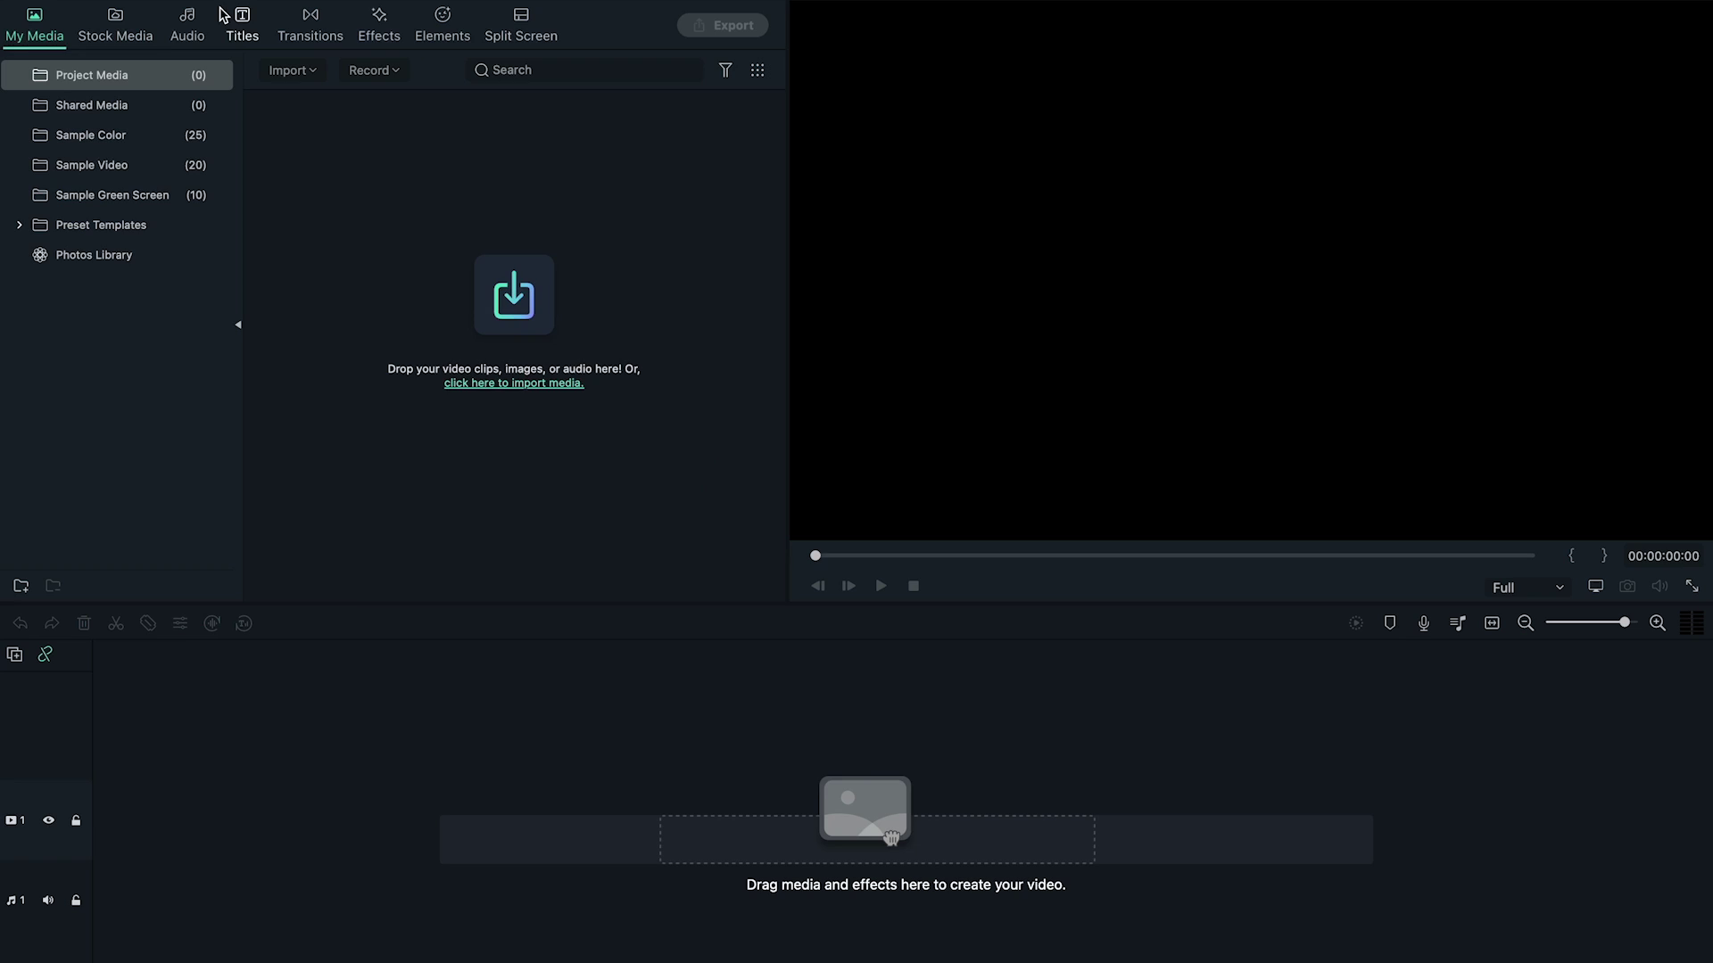
# Place a Default Title on the first video track and extend it to about 7 seconds
pyautogui.click(237, 22)
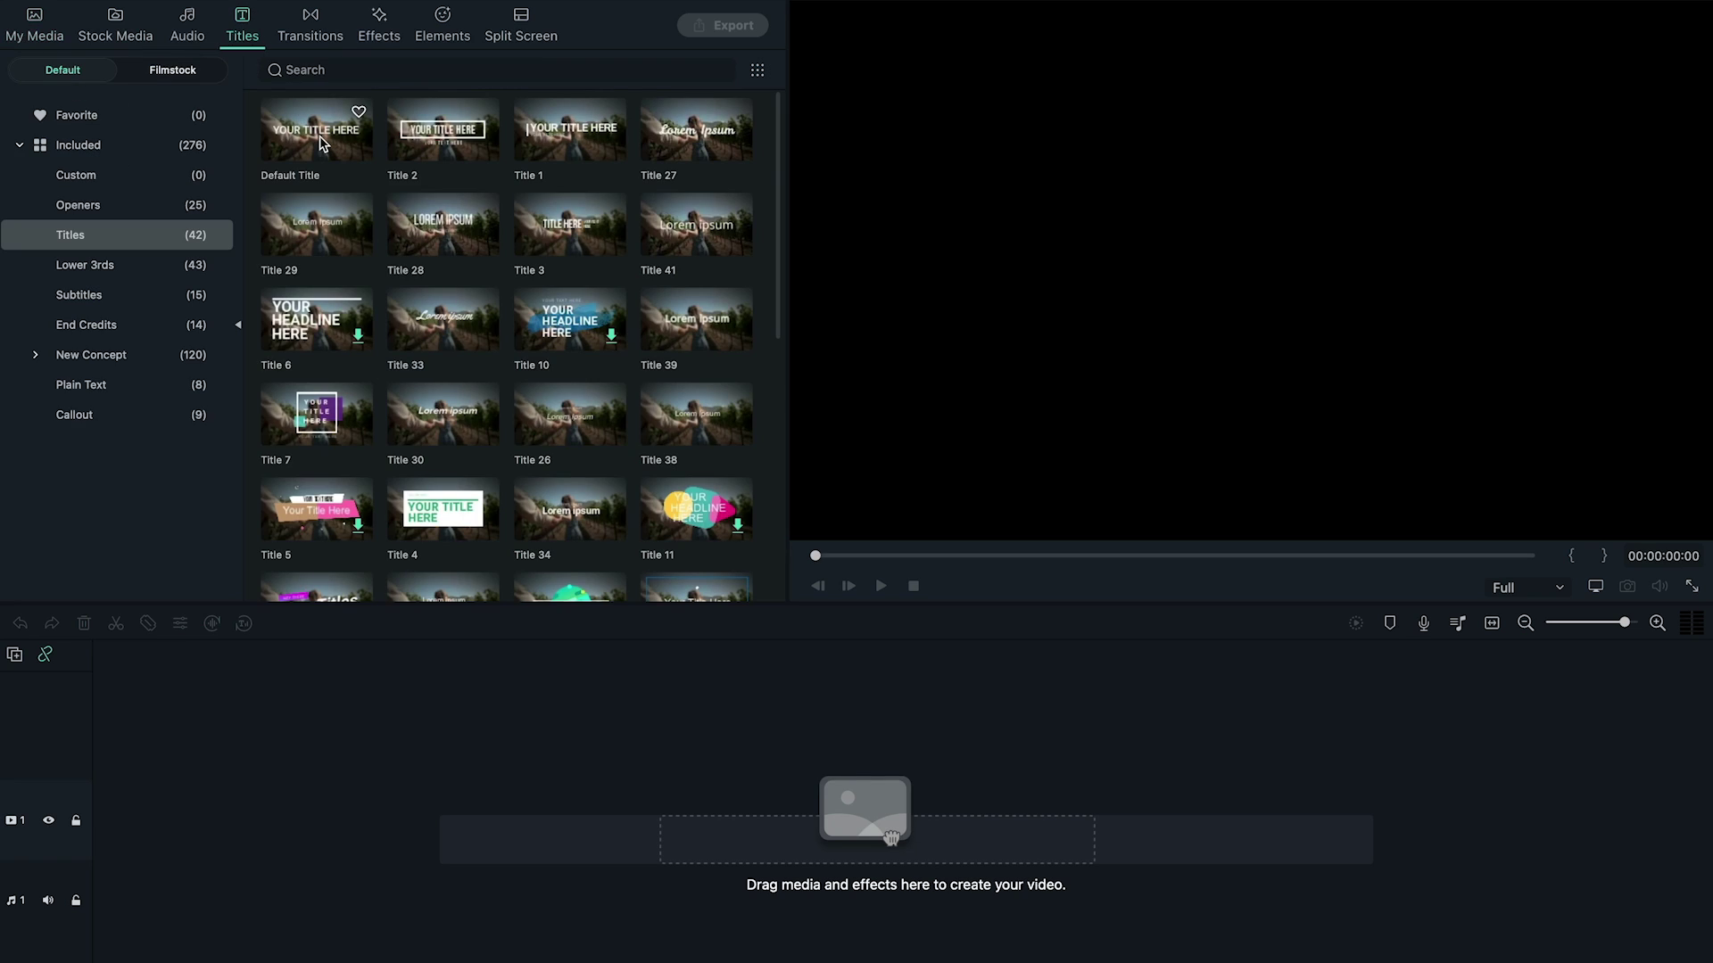
pyautogui.moveTo(205, 702); pyautogui.dragTo(107, 807)
pyautogui.moveTo(651, 796); pyautogui.dragTo(841, 799)
# In the advanced title editor, replace the placeholder text with a rectangle shape
pyautogui.doubleClick(397, 806)
pyautogui.click(628, 584)
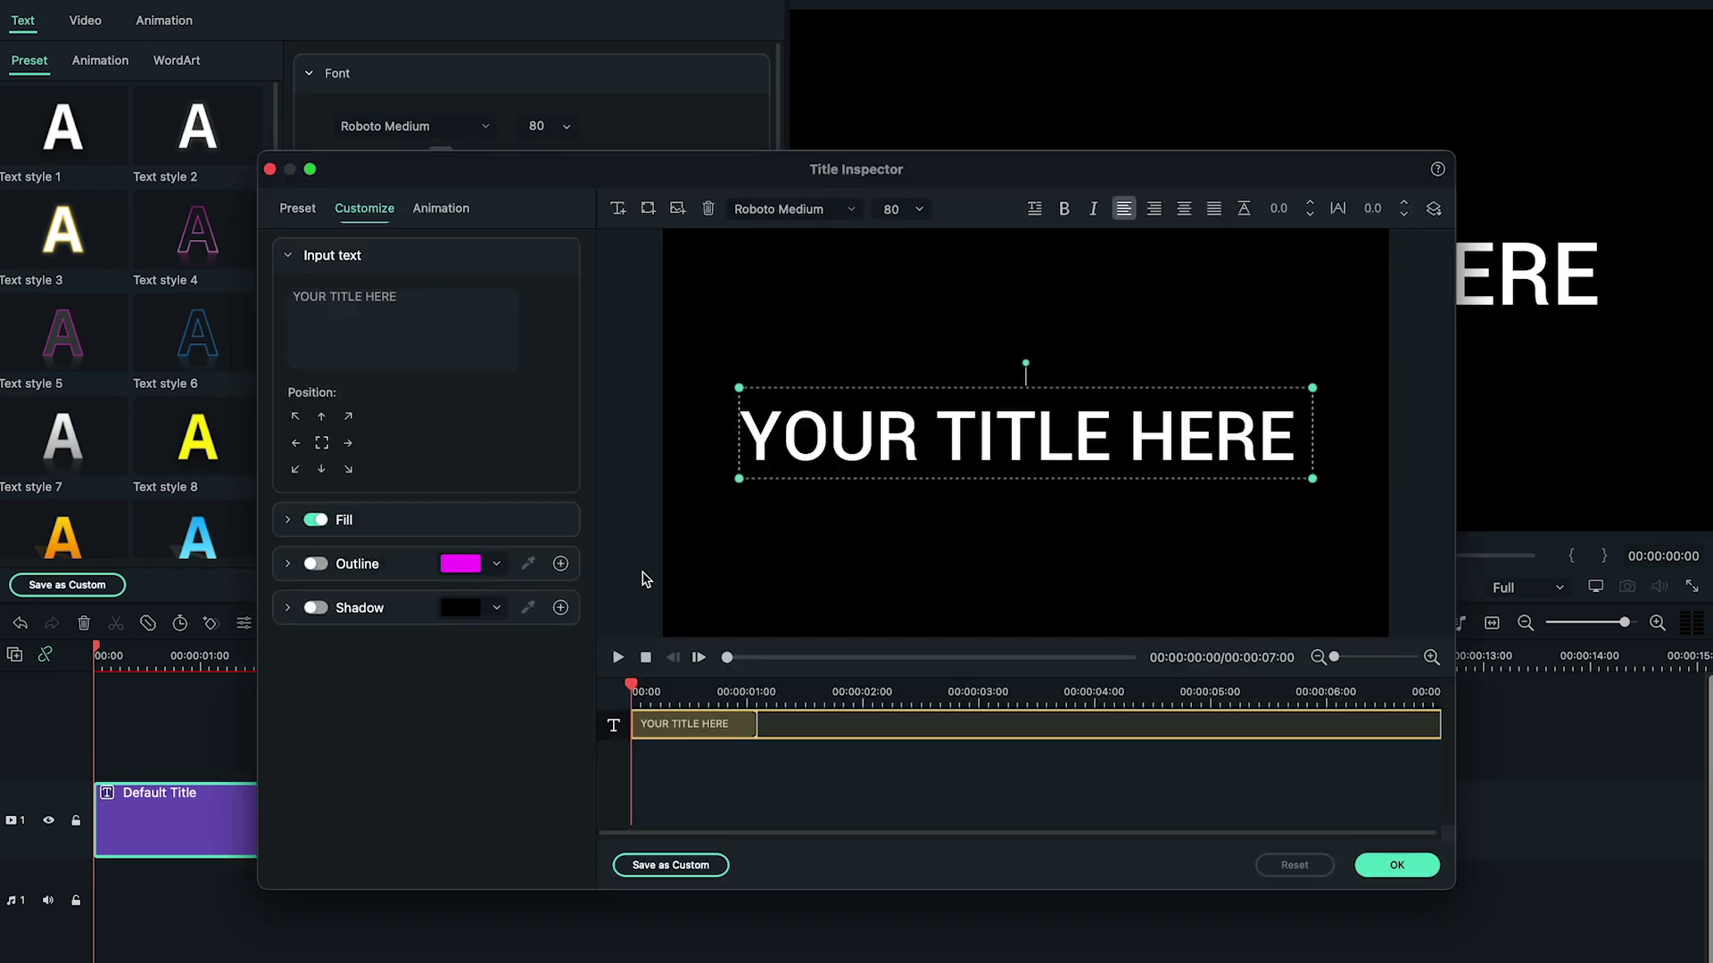
pyautogui.click(709, 208)
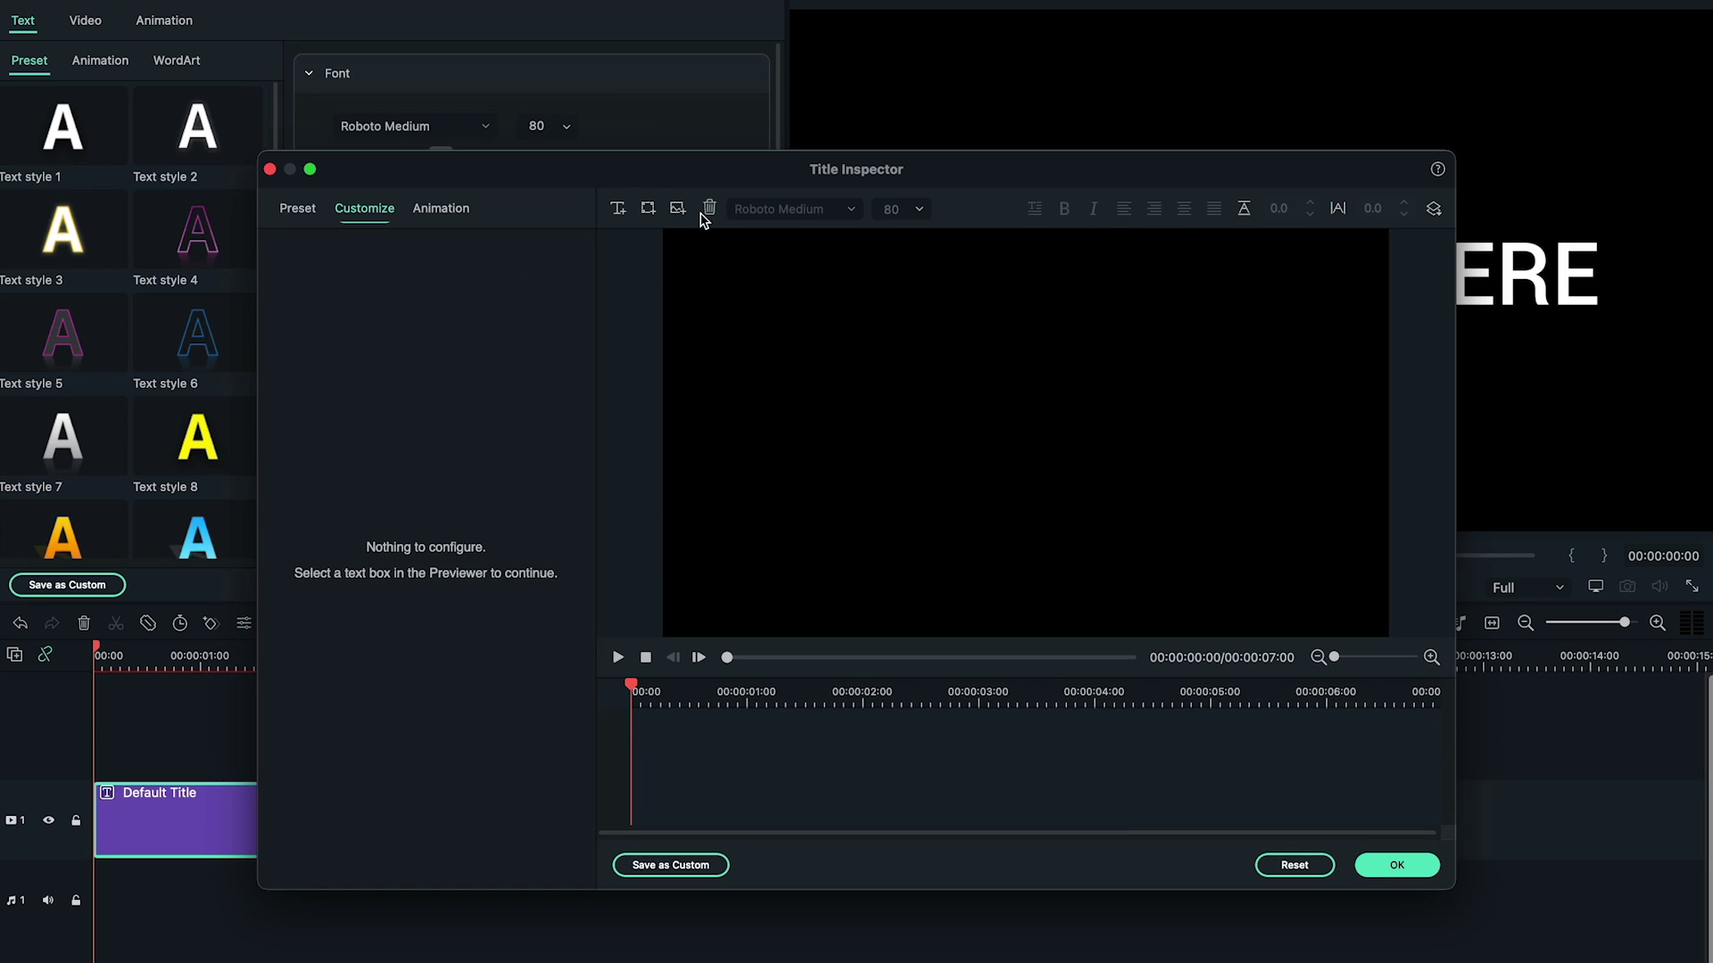
pyautogui.click(649, 208)
pyautogui.click(593, 321)
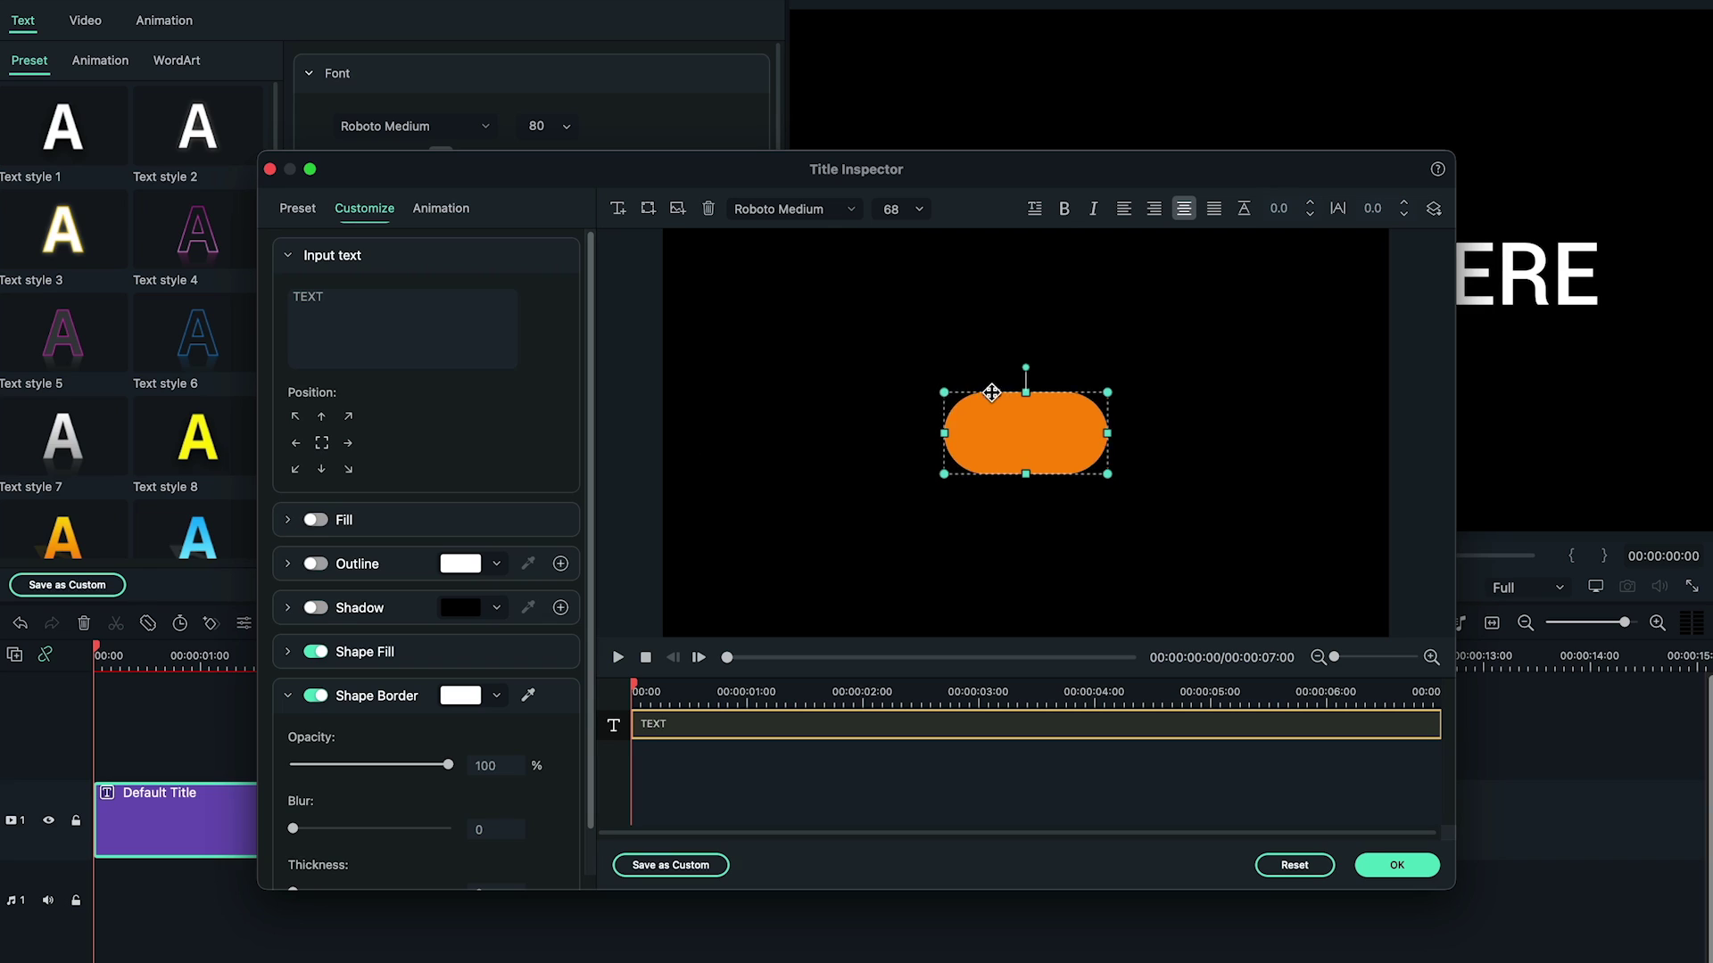
# Switch the rectangle's fill to a gradient and set its first colour to grey
pyautogui.click(287, 655)
pyautogui.click(360, 718)
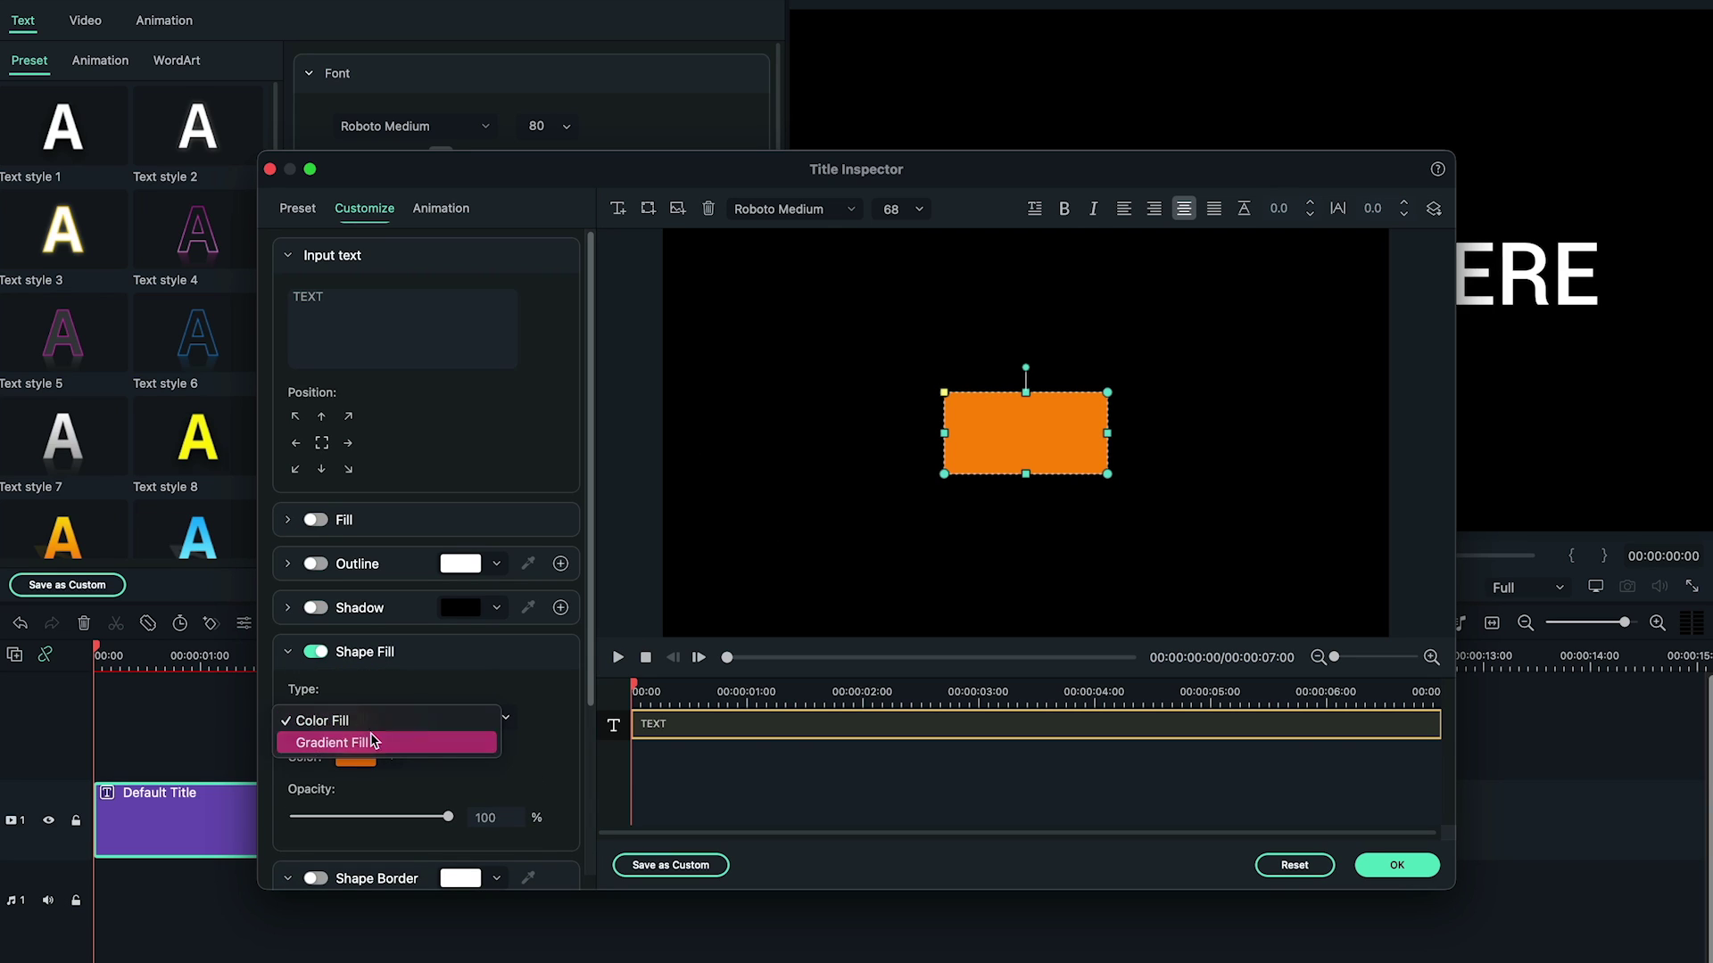
pyautogui.click(360, 737)
pyautogui.scroll(-2, 360, 737)
pyautogui.click(355, 661)
pyautogui.click(440, 840)
pyautogui.click(413, 709)
pyautogui.click(406, 961)
pyautogui.click(349, 708)
pyautogui.moveTo(544, 962); pyautogui.dragTo(449, 962)
# Set the second gradient colour to dark grey and lighten the first colour
pyautogui.click(501, 662)
pyautogui.click(559, 709)
pyautogui.click(495, 710)
pyautogui.click(591, 848)
pyautogui.moveTo(689, 962); pyautogui.dragTo(560, 962)
pyautogui.click(487, 686)
pyautogui.click(355, 662)
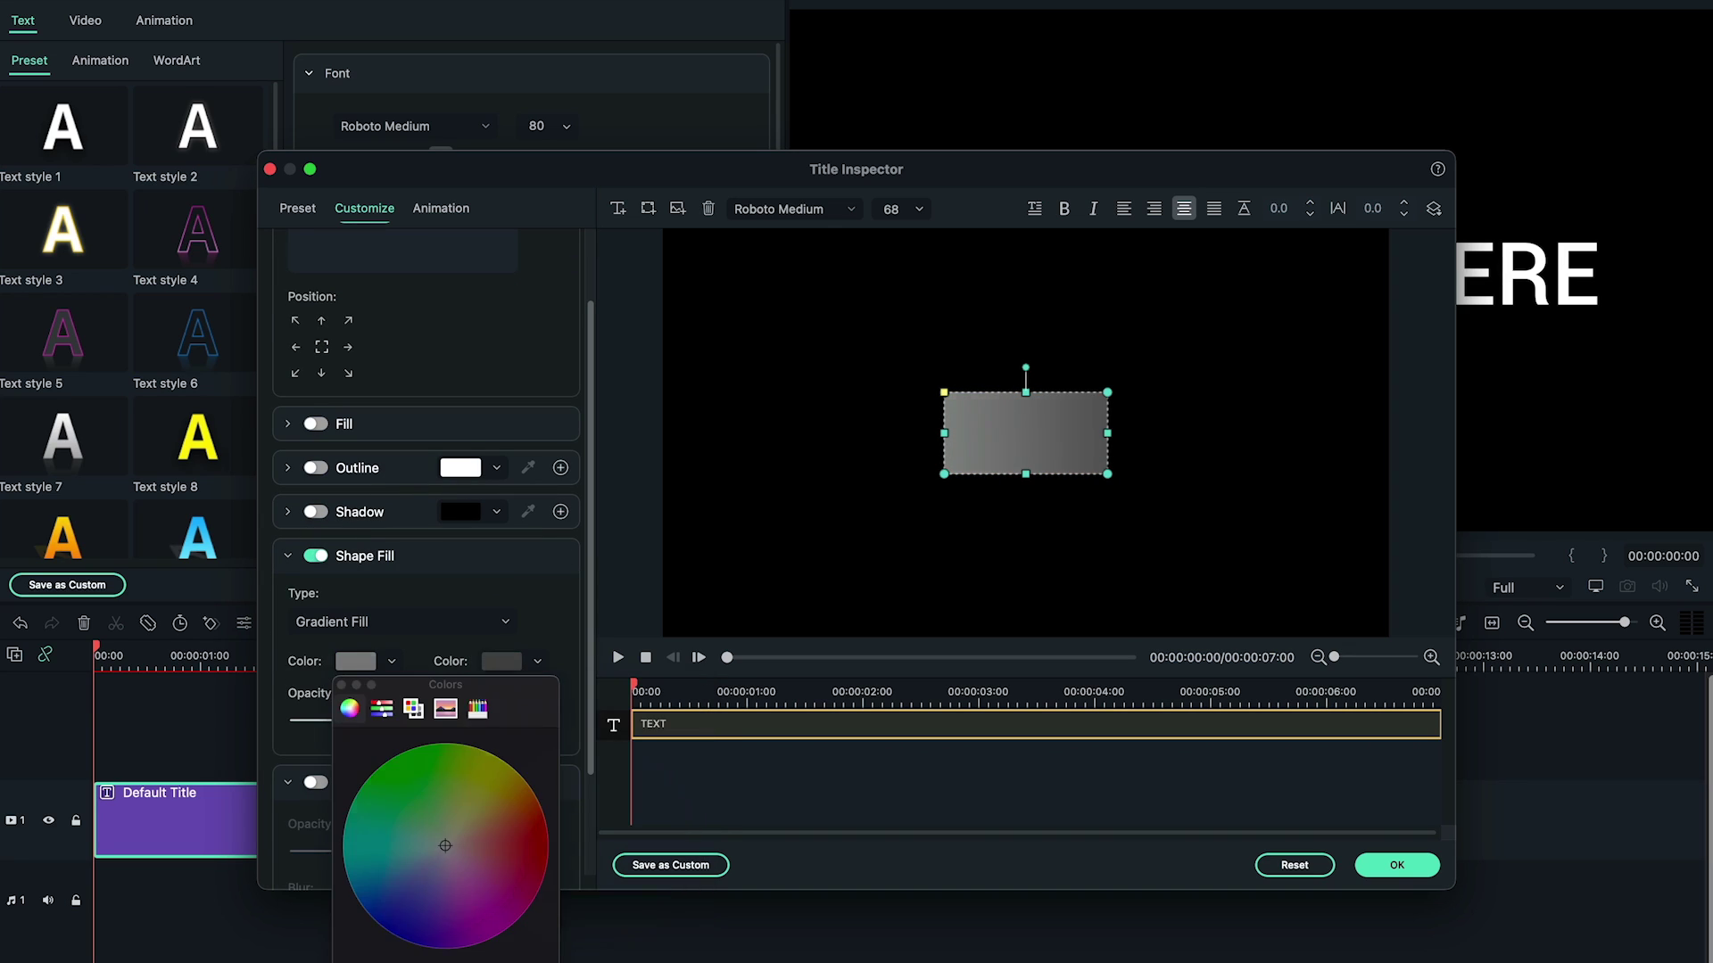
# Stretch the rectangle to the left, right, top and bottom edges of the frame
pyautogui.click(342, 685)
pyautogui.moveTo(1106, 433); pyautogui.dragTo(1386, 458)
pyautogui.moveTo(944, 433); pyautogui.dragTo(655, 454)
pyautogui.moveTo(1024, 476); pyautogui.dragTo(1039, 650)
pyautogui.moveTo(1024, 392); pyautogui.dragTo(1017, 221)
# Darken both gradient colours slightly and apply the gradient title
pyautogui.click(355, 662)
pyautogui.moveTo(455, 962); pyautogui.dragTo(432, 962)
pyautogui.click(502, 662)
pyautogui.moveTo(561, 962); pyautogui.dragTo(531, 962)
pyautogui.click(487, 685)
pyautogui.click(1039, 453)
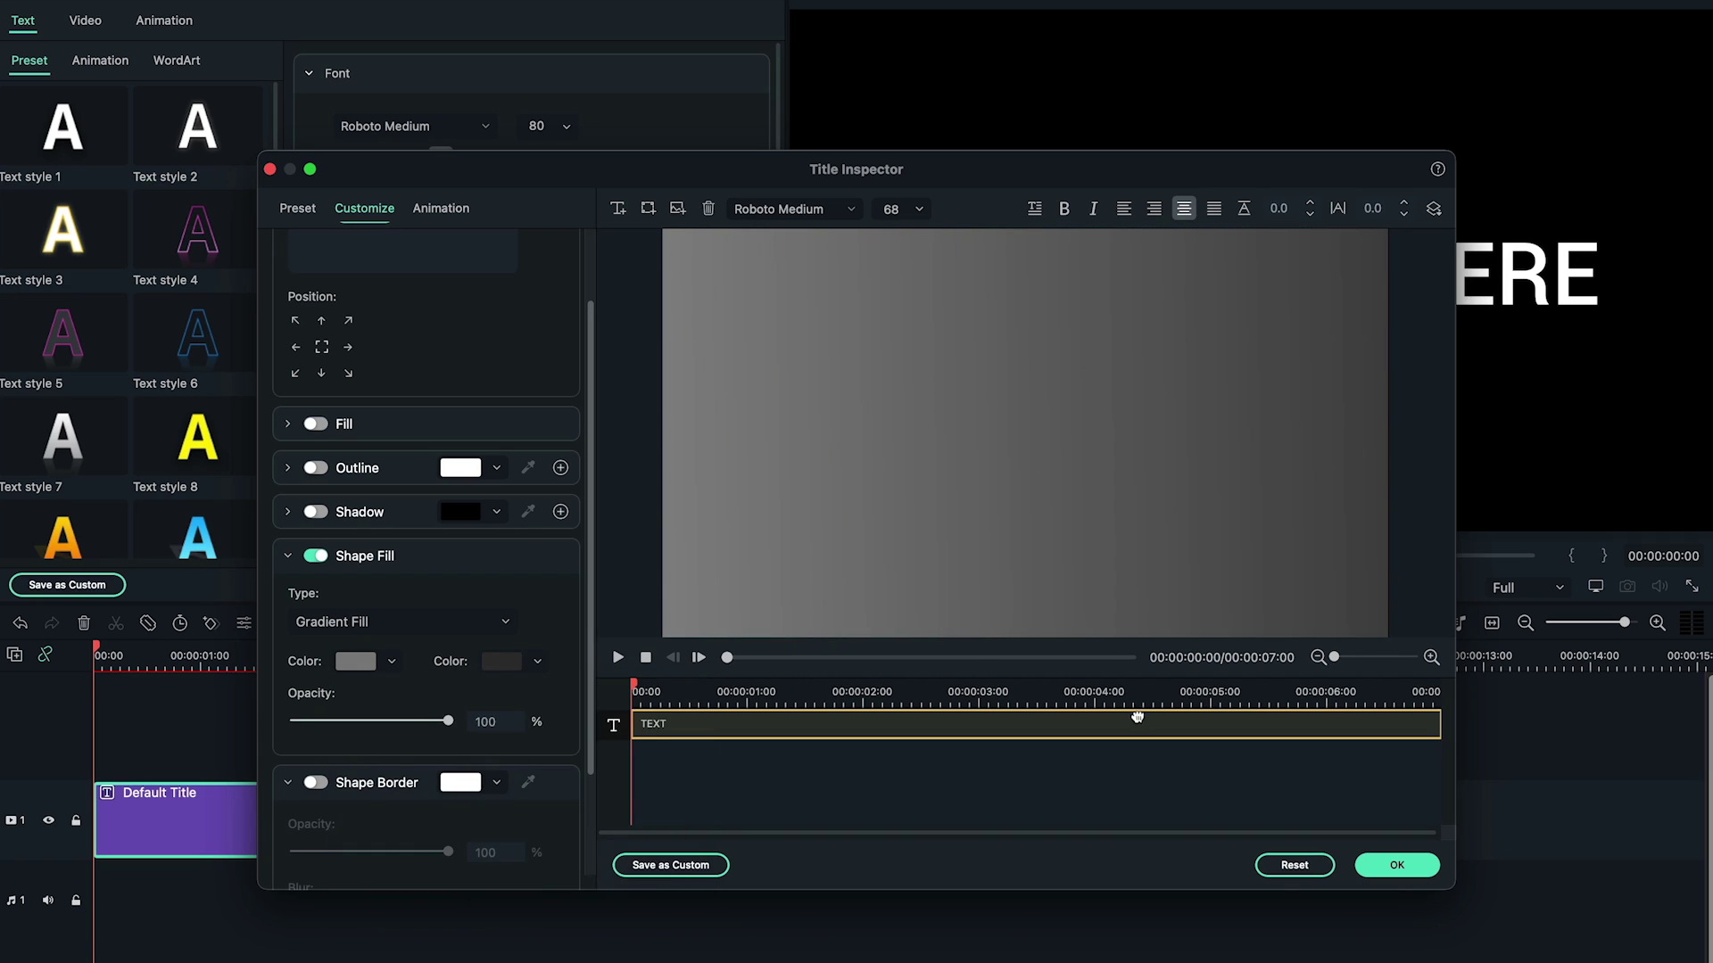
pyautogui.click(1390, 865)
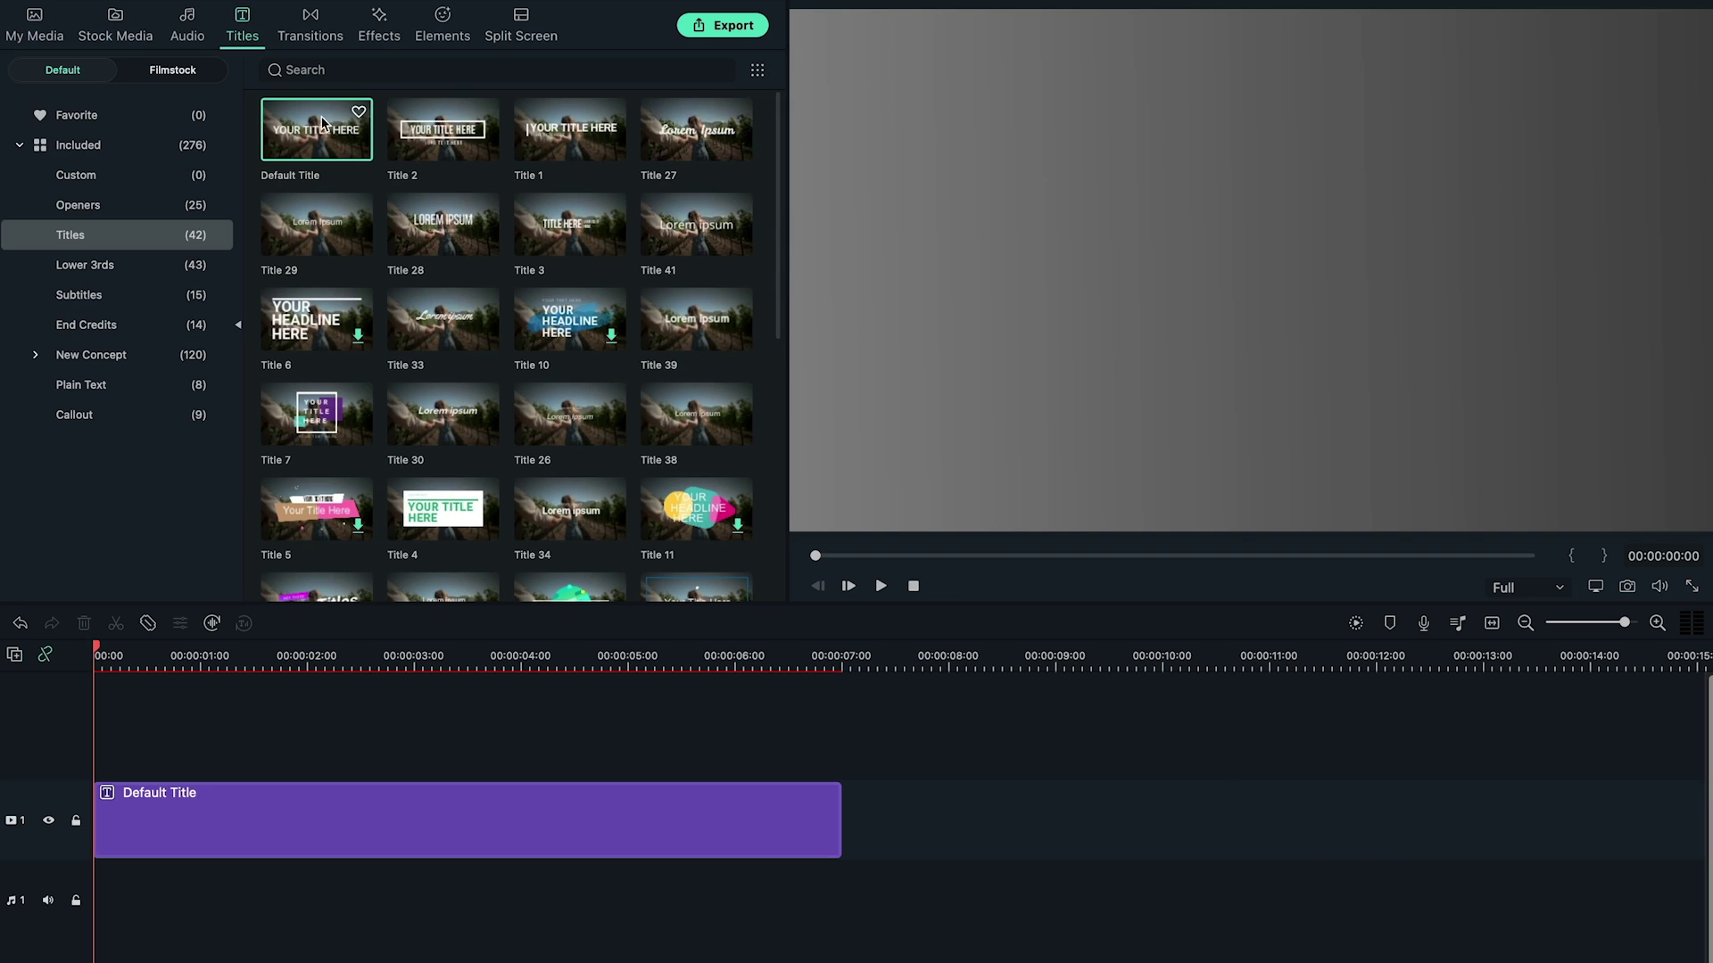
# Drop the Push transition, found by searching 'push', onto the title clip's start and preview it
pyautogui.click(293, 35)
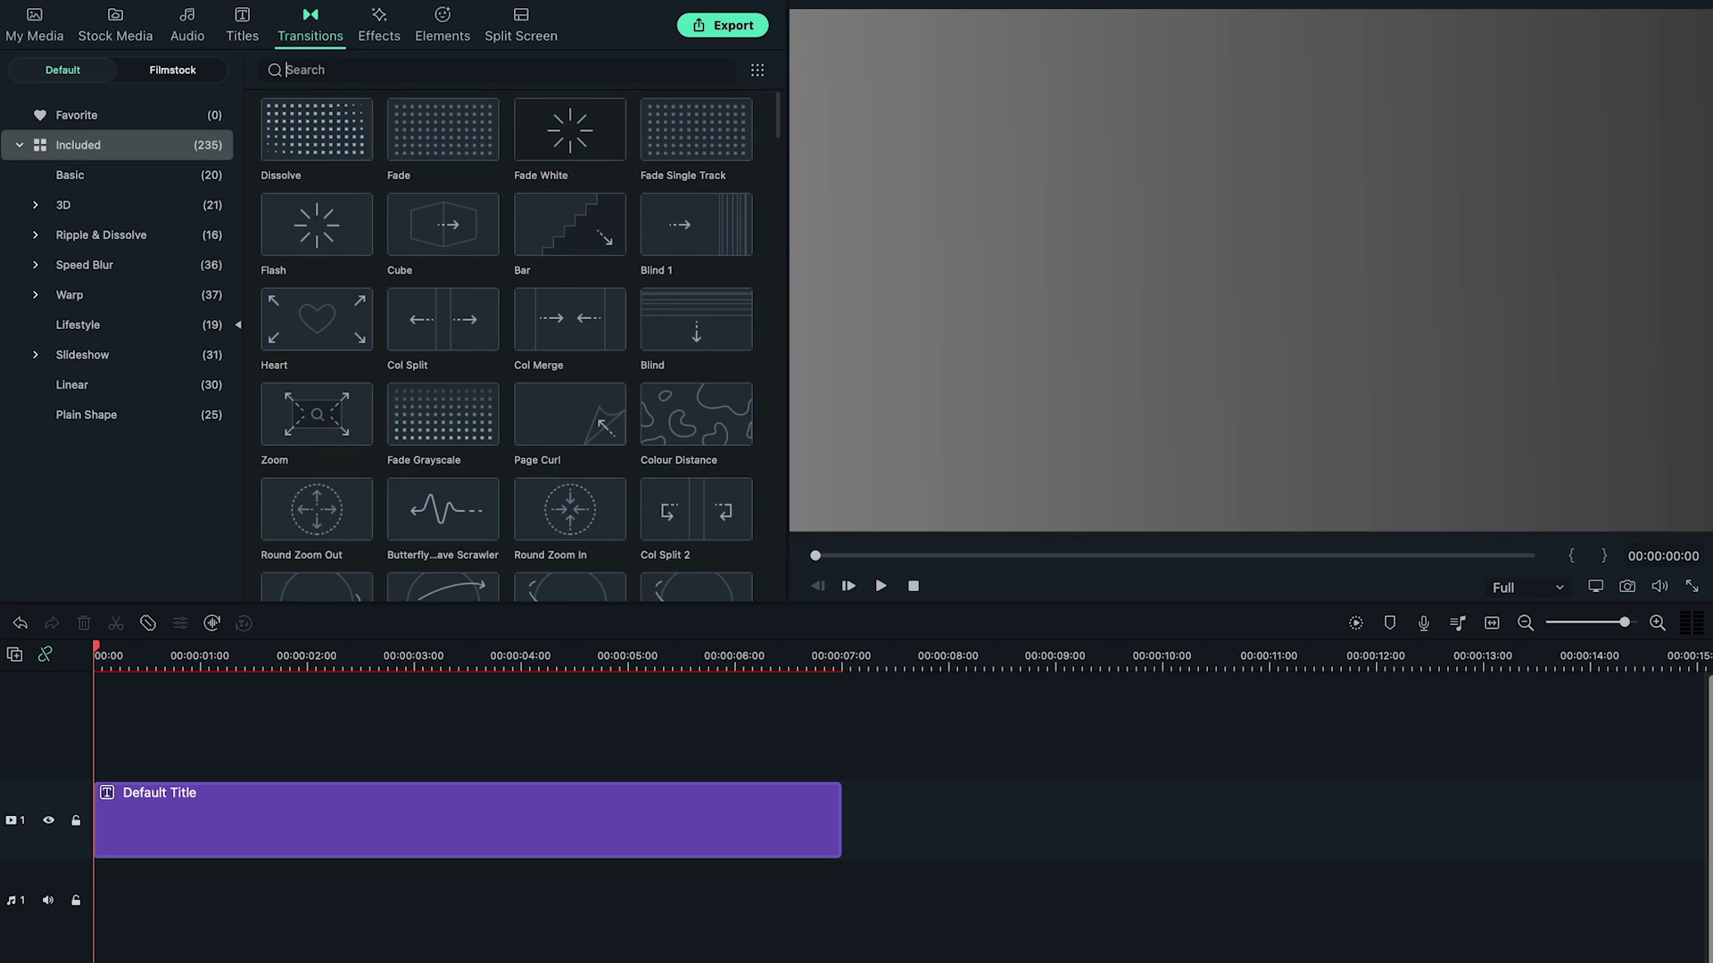
pyautogui.write('push')
pyautogui.moveTo(301, 135); pyautogui.dragTo(124, 812)
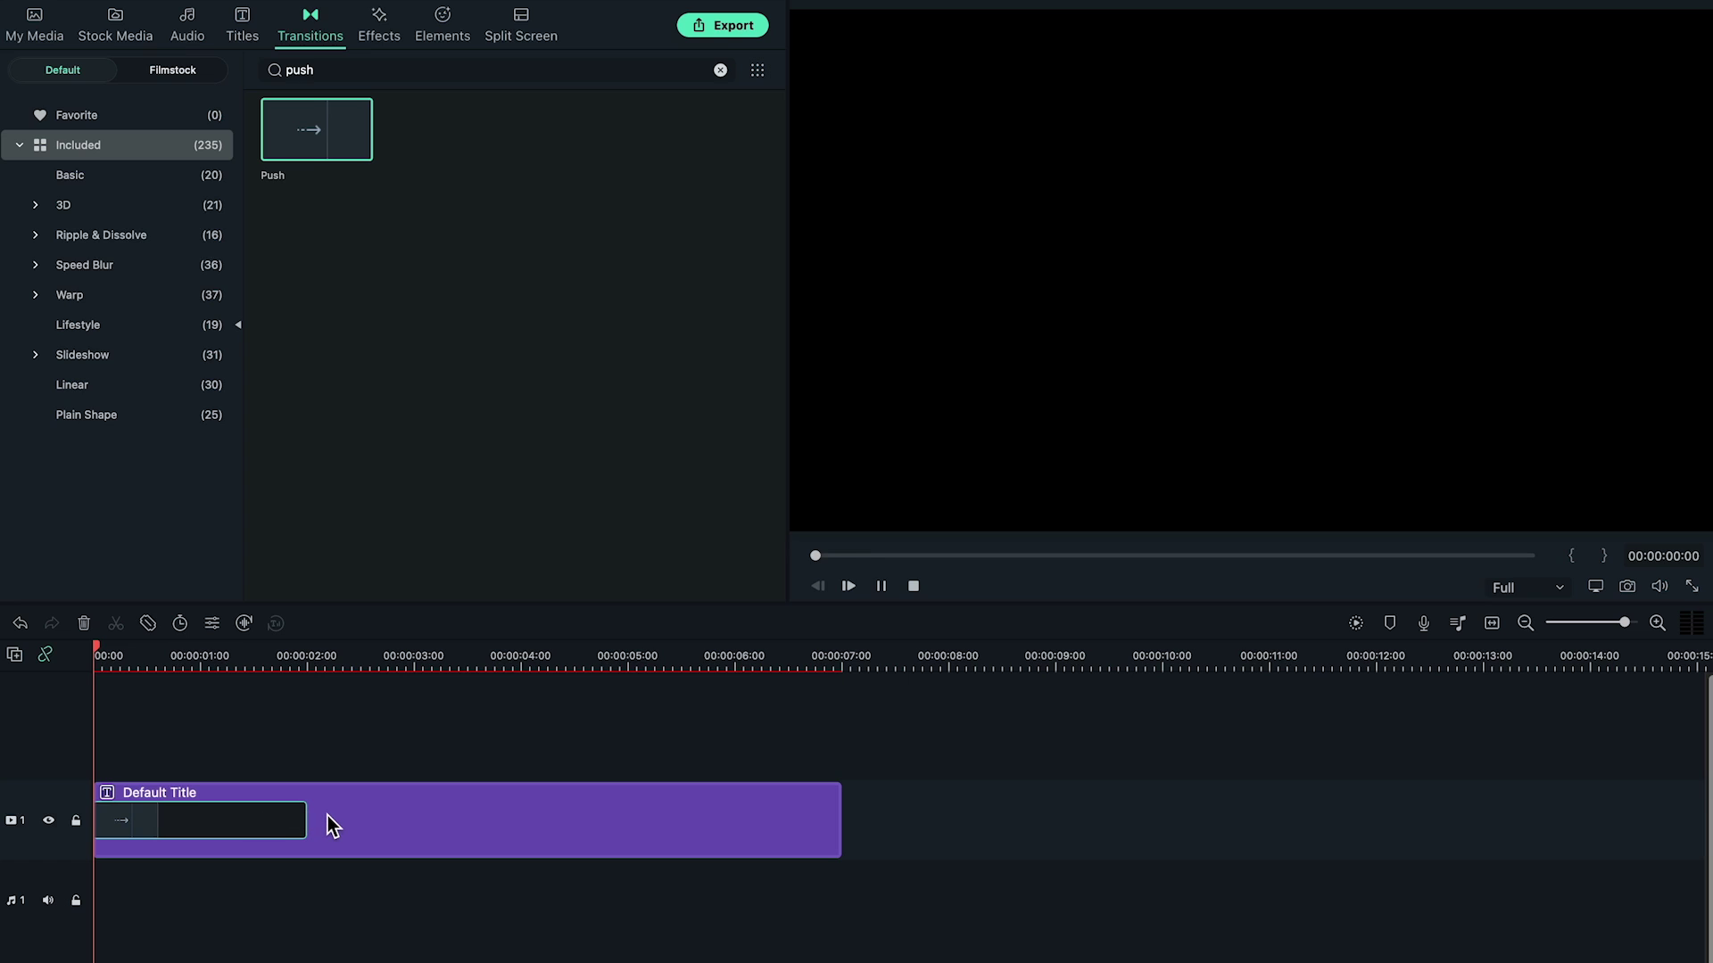
pyautogui.press('space')
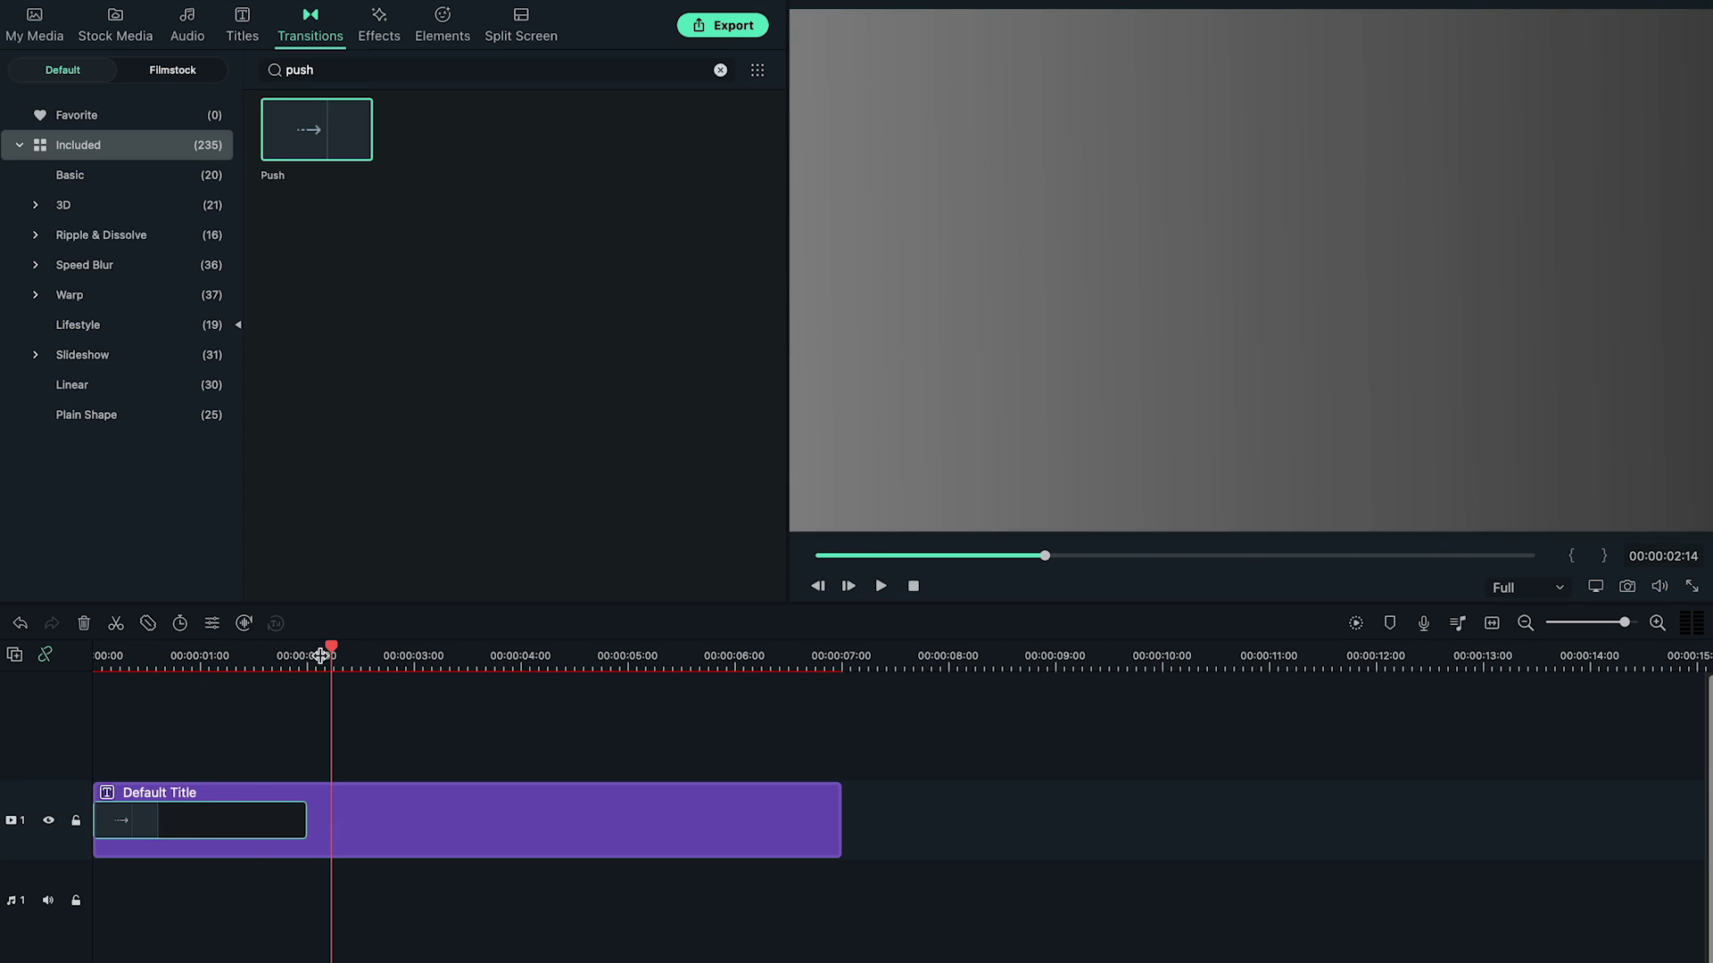
pyautogui.click(201, 661)
# Add a second Default Title on a new track, running from 1 s to 7 s
pyautogui.click(250, 31)
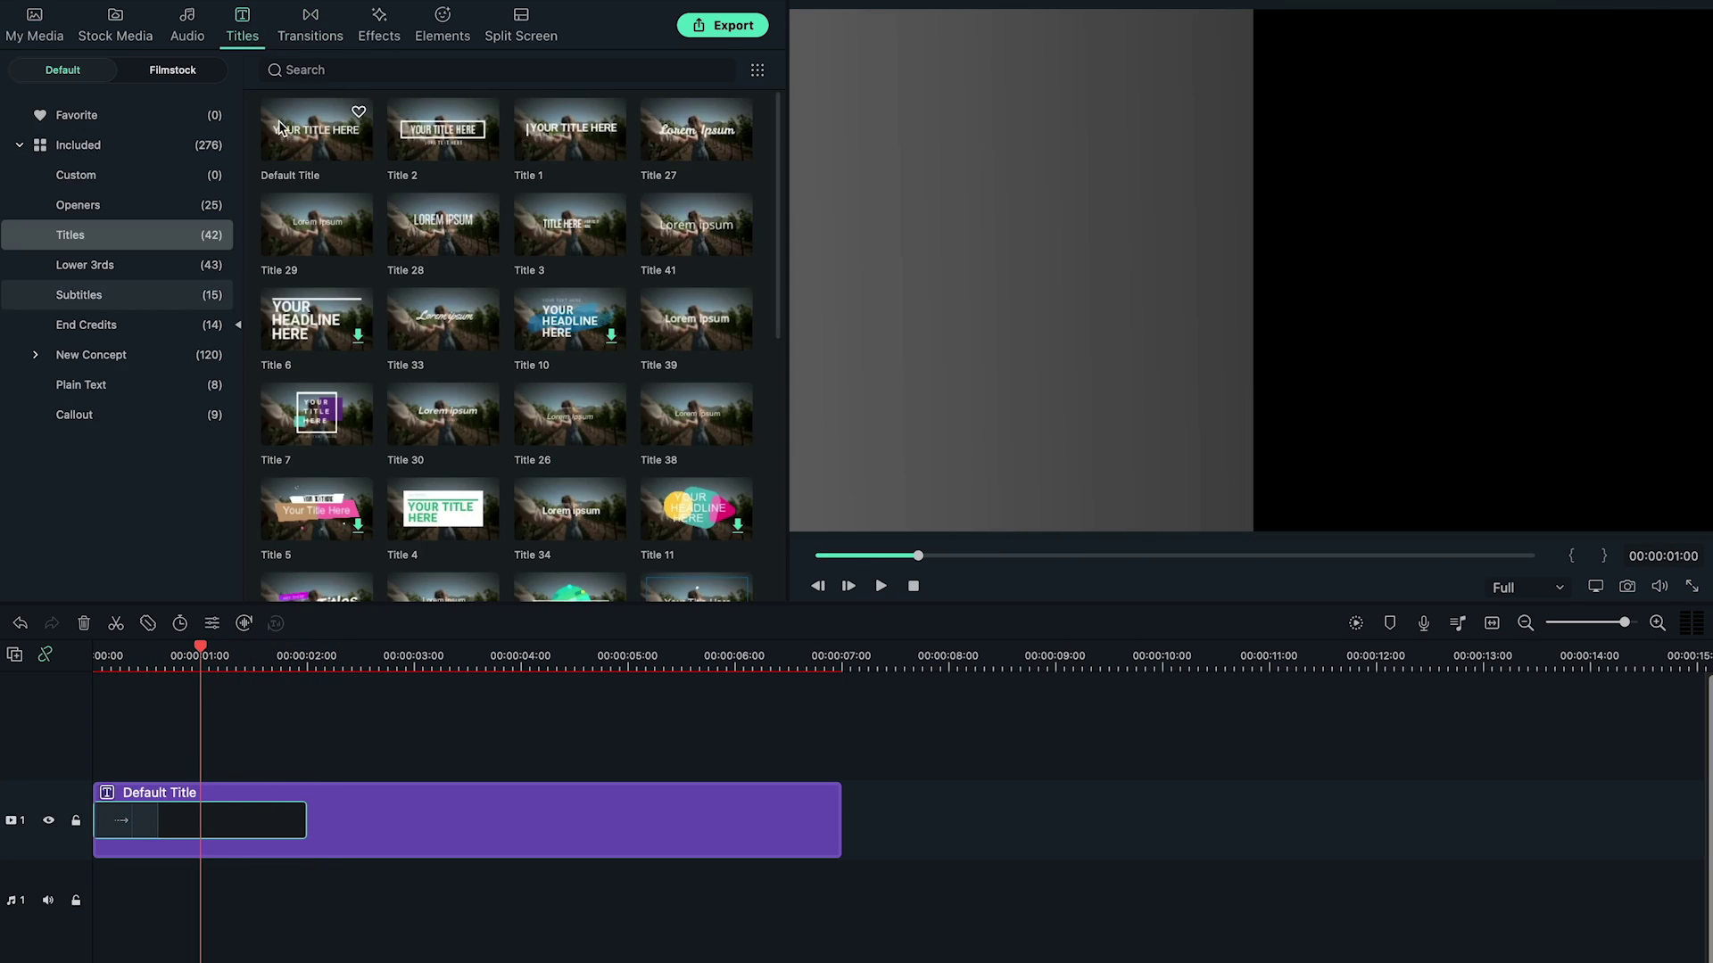
pyautogui.moveTo(286, 147); pyautogui.dragTo(207, 732)
pyautogui.moveTo(733, 738); pyautogui.dragTo(837, 737)
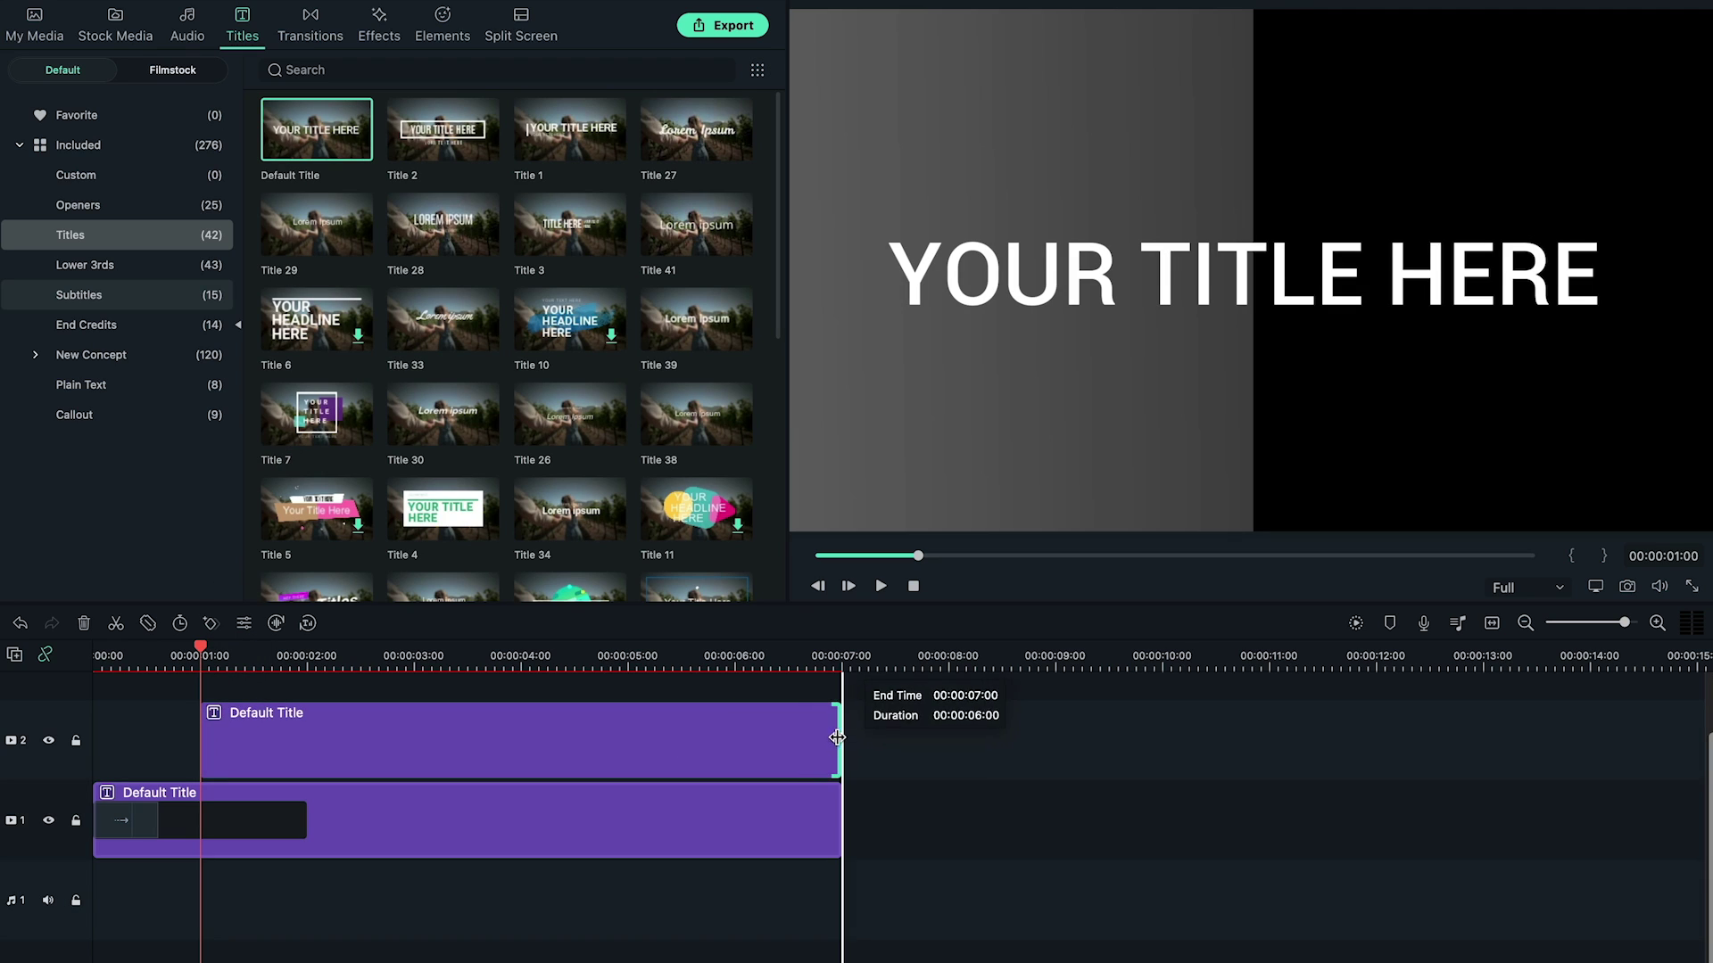
# In the advanced editor, replace the new title's placeholder text with a circle shape
pyautogui.doubleClick(521, 744)
pyautogui.click(637, 587)
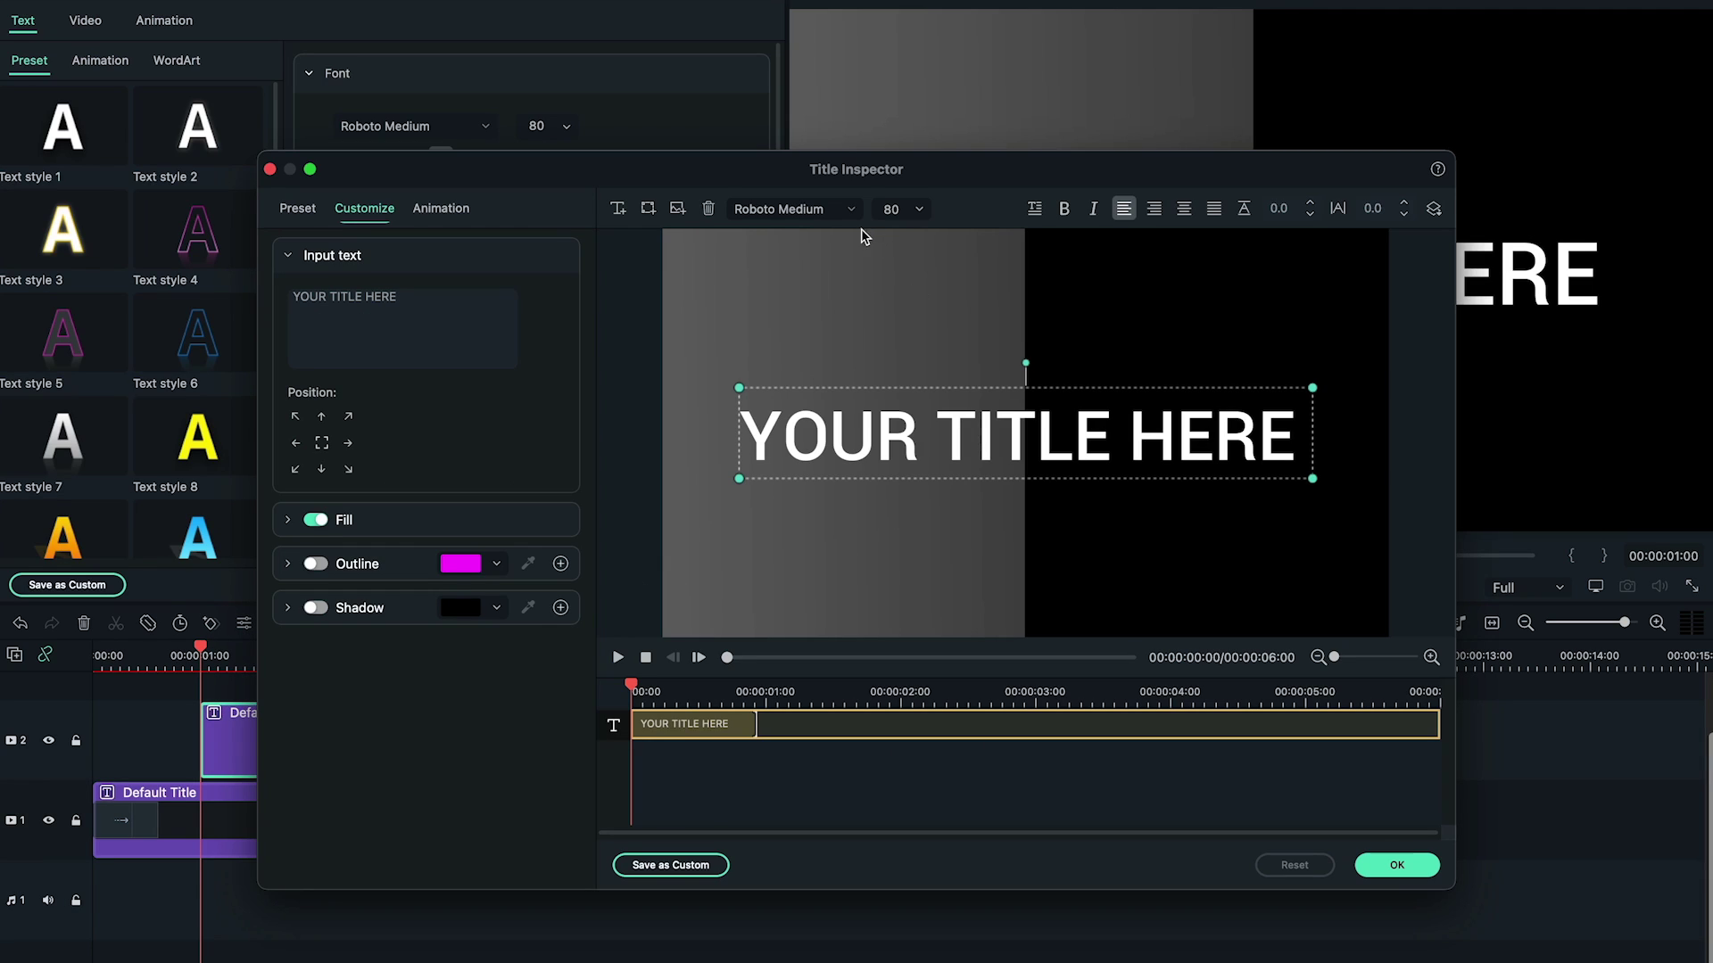
pyautogui.click(710, 211)
pyautogui.click(649, 211)
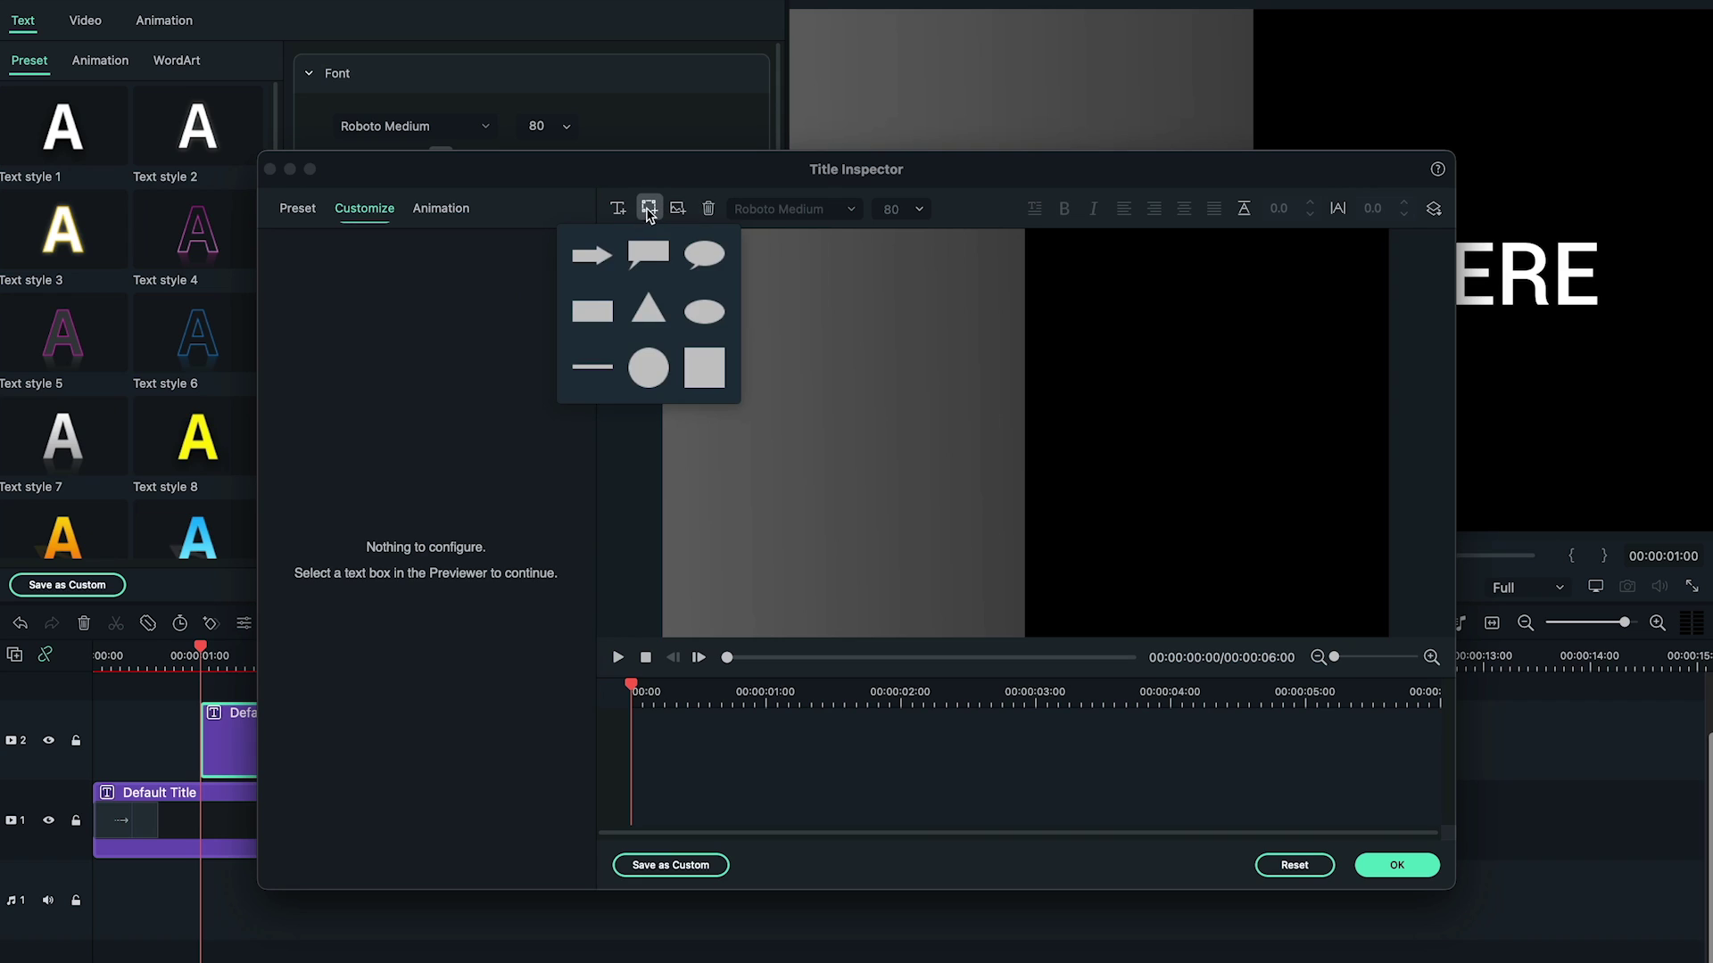
pyautogui.click(657, 364)
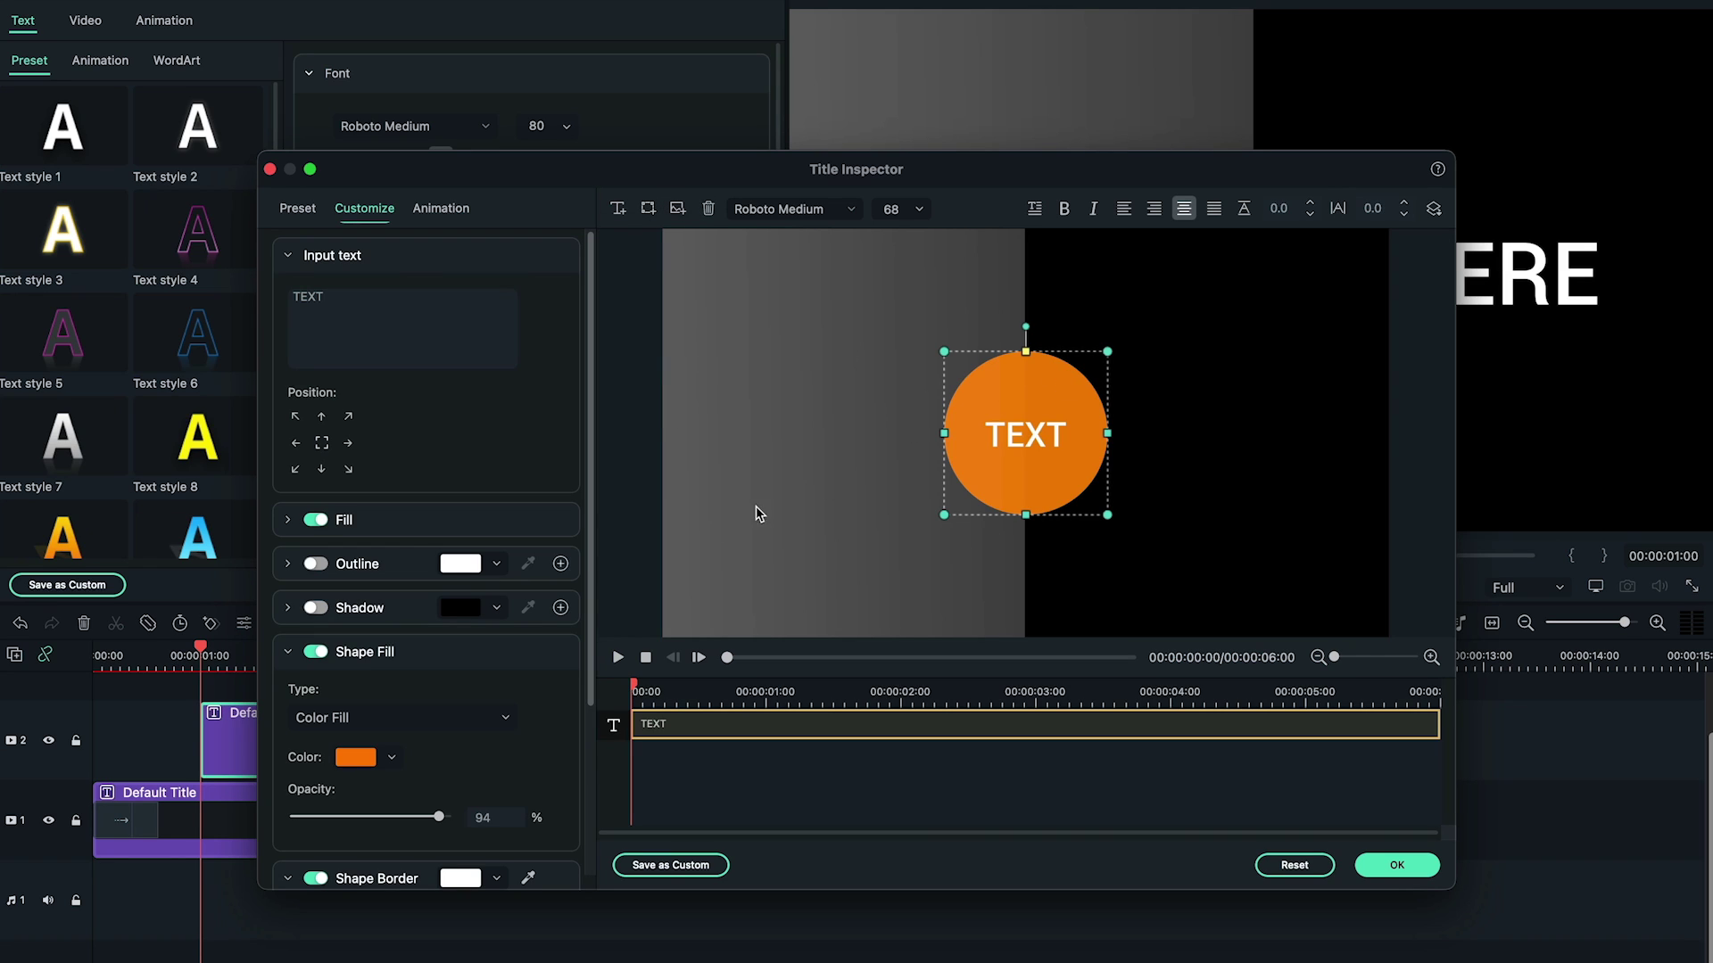
# Turn off the circle's fill and set its border thickness to 50
pyautogui.scroll(-3, 397, 635)
pyautogui.click(314, 421)
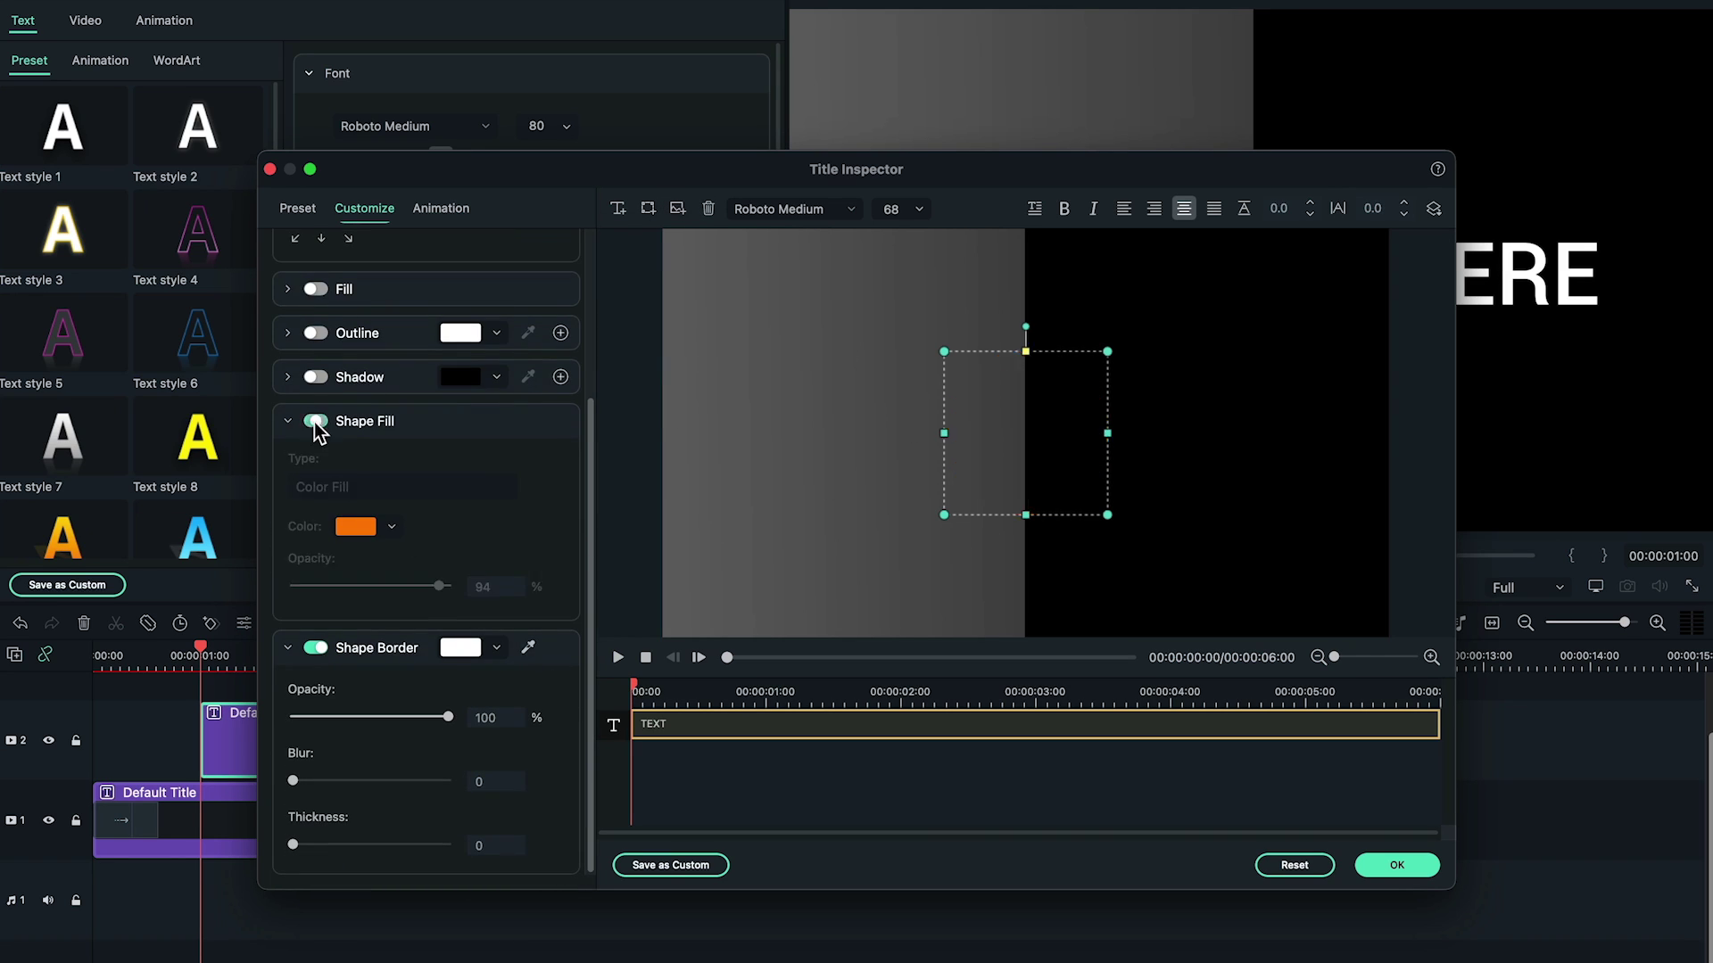
pyautogui.moveTo(635, 683); pyautogui.dragTo(731, 683)
pyautogui.moveTo(309, 772); pyautogui.dragTo(676, 783)
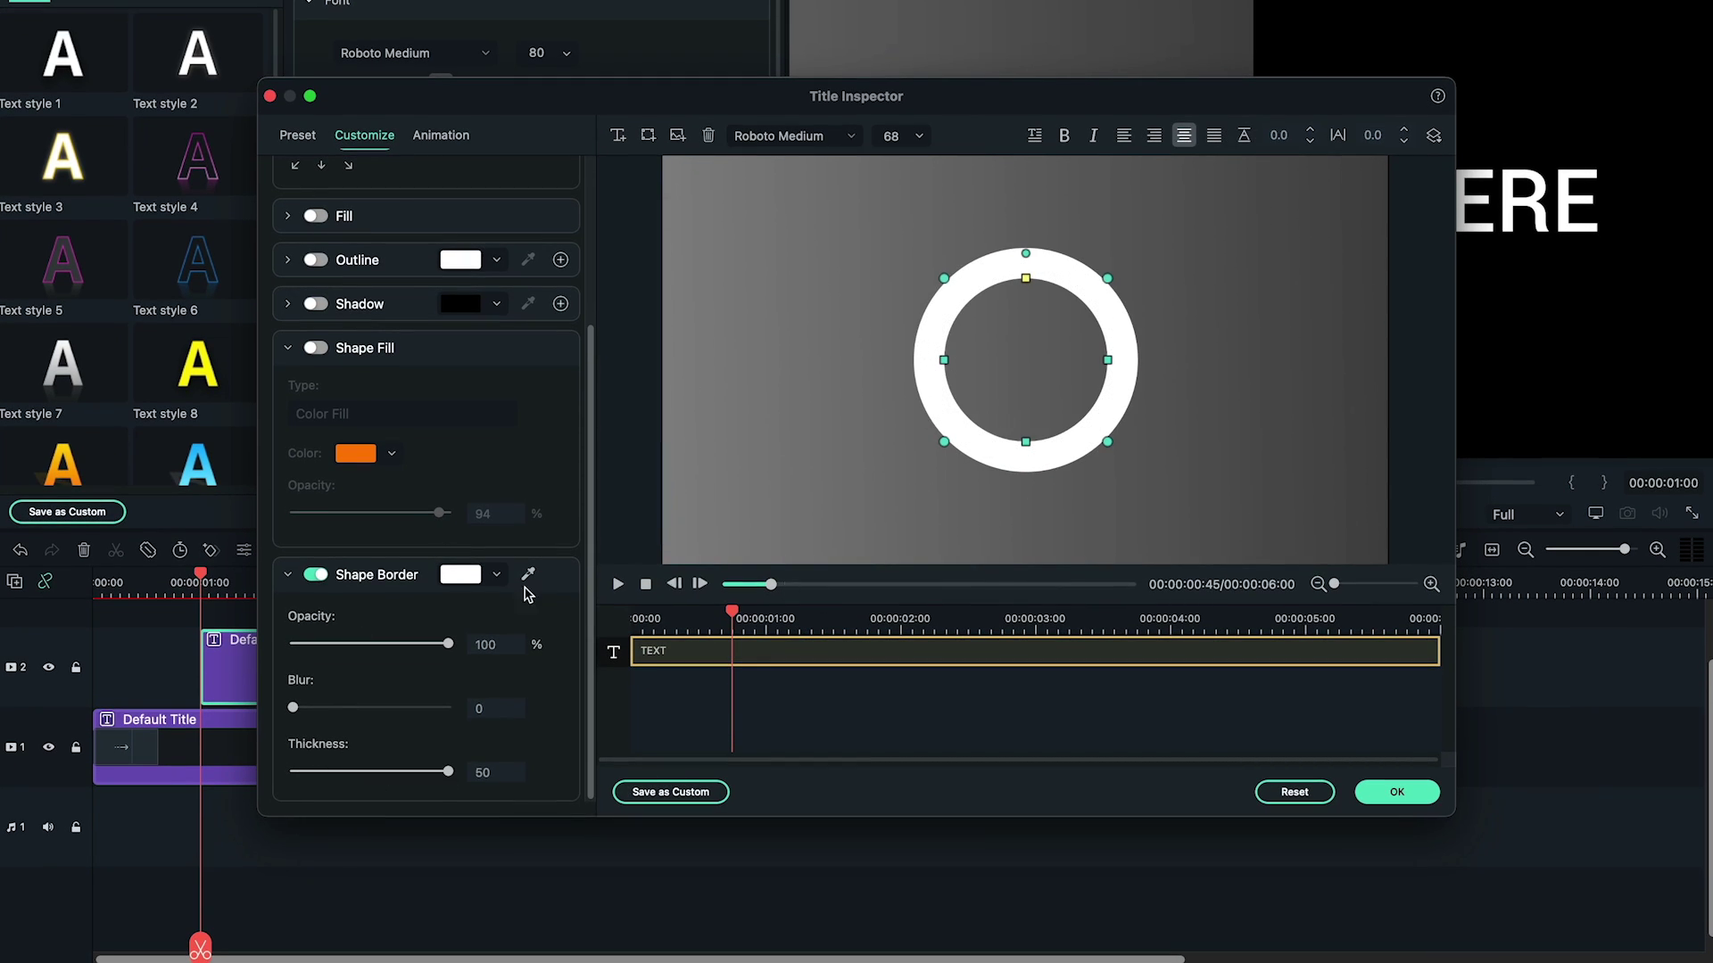
# Colour the ring border grey, move the ring to the upper left, and apply
pyautogui.click(460, 574)
pyautogui.click(526, 887)
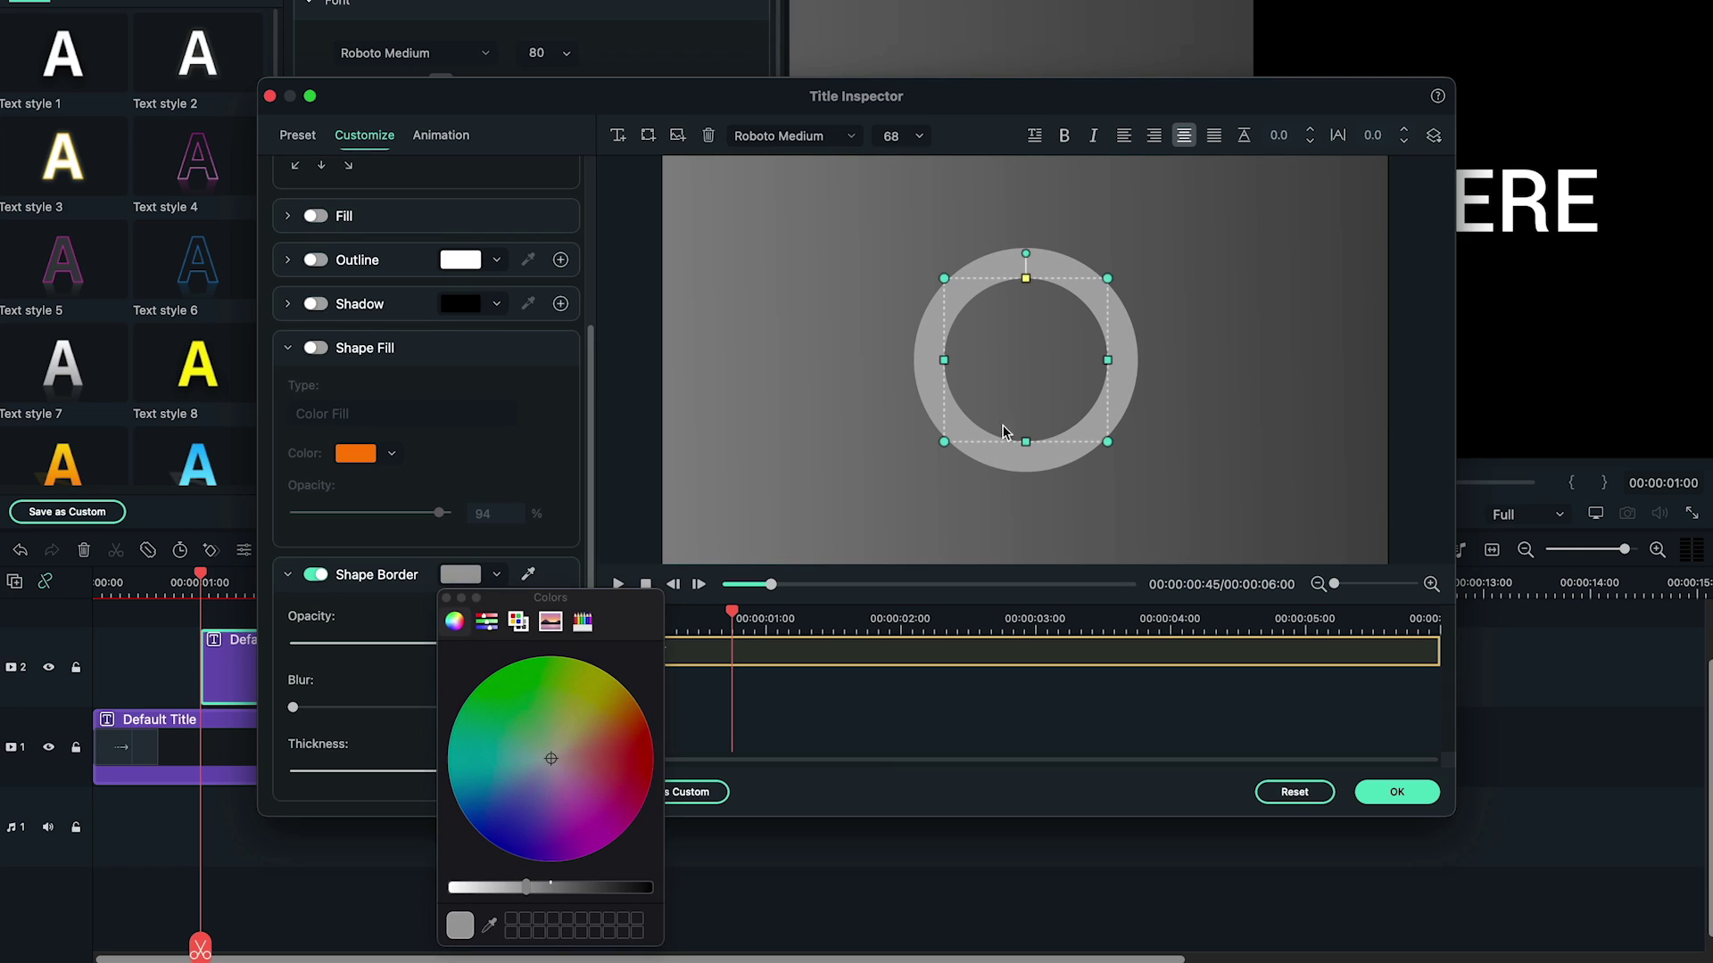
pyautogui.moveTo(1108, 336); pyautogui.dragTo(964, 254)
pyautogui.moveTo(526, 888); pyautogui.dragTo(565, 900)
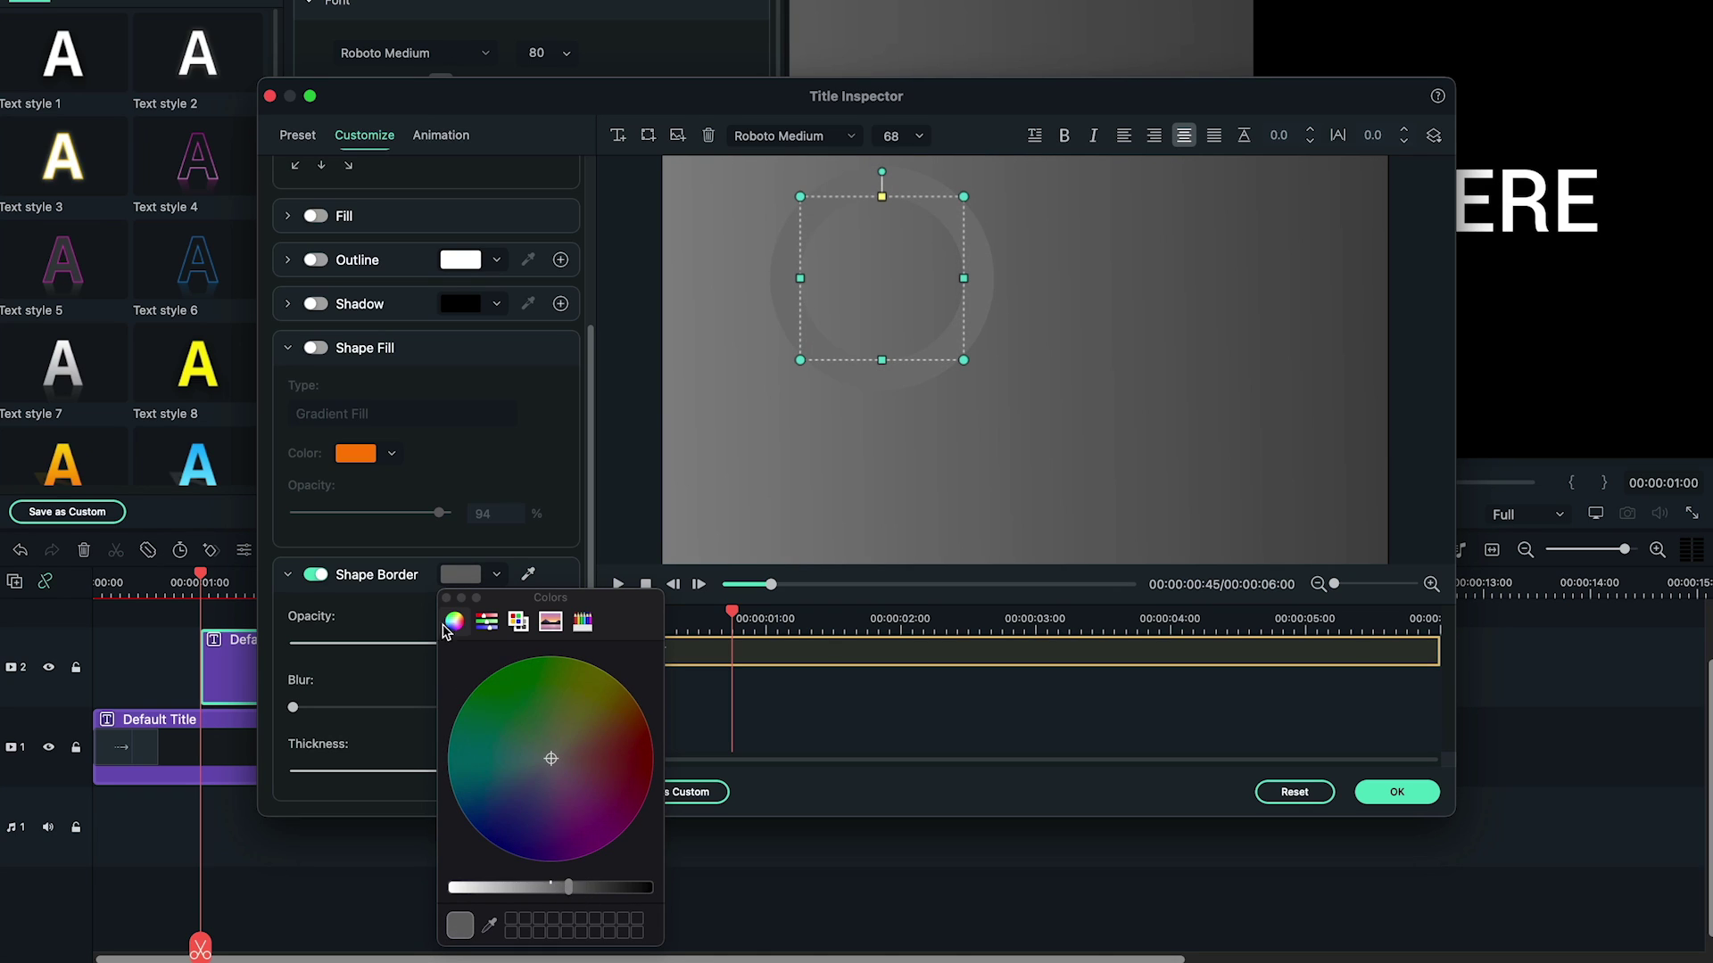
pyautogui.click(886, 424)
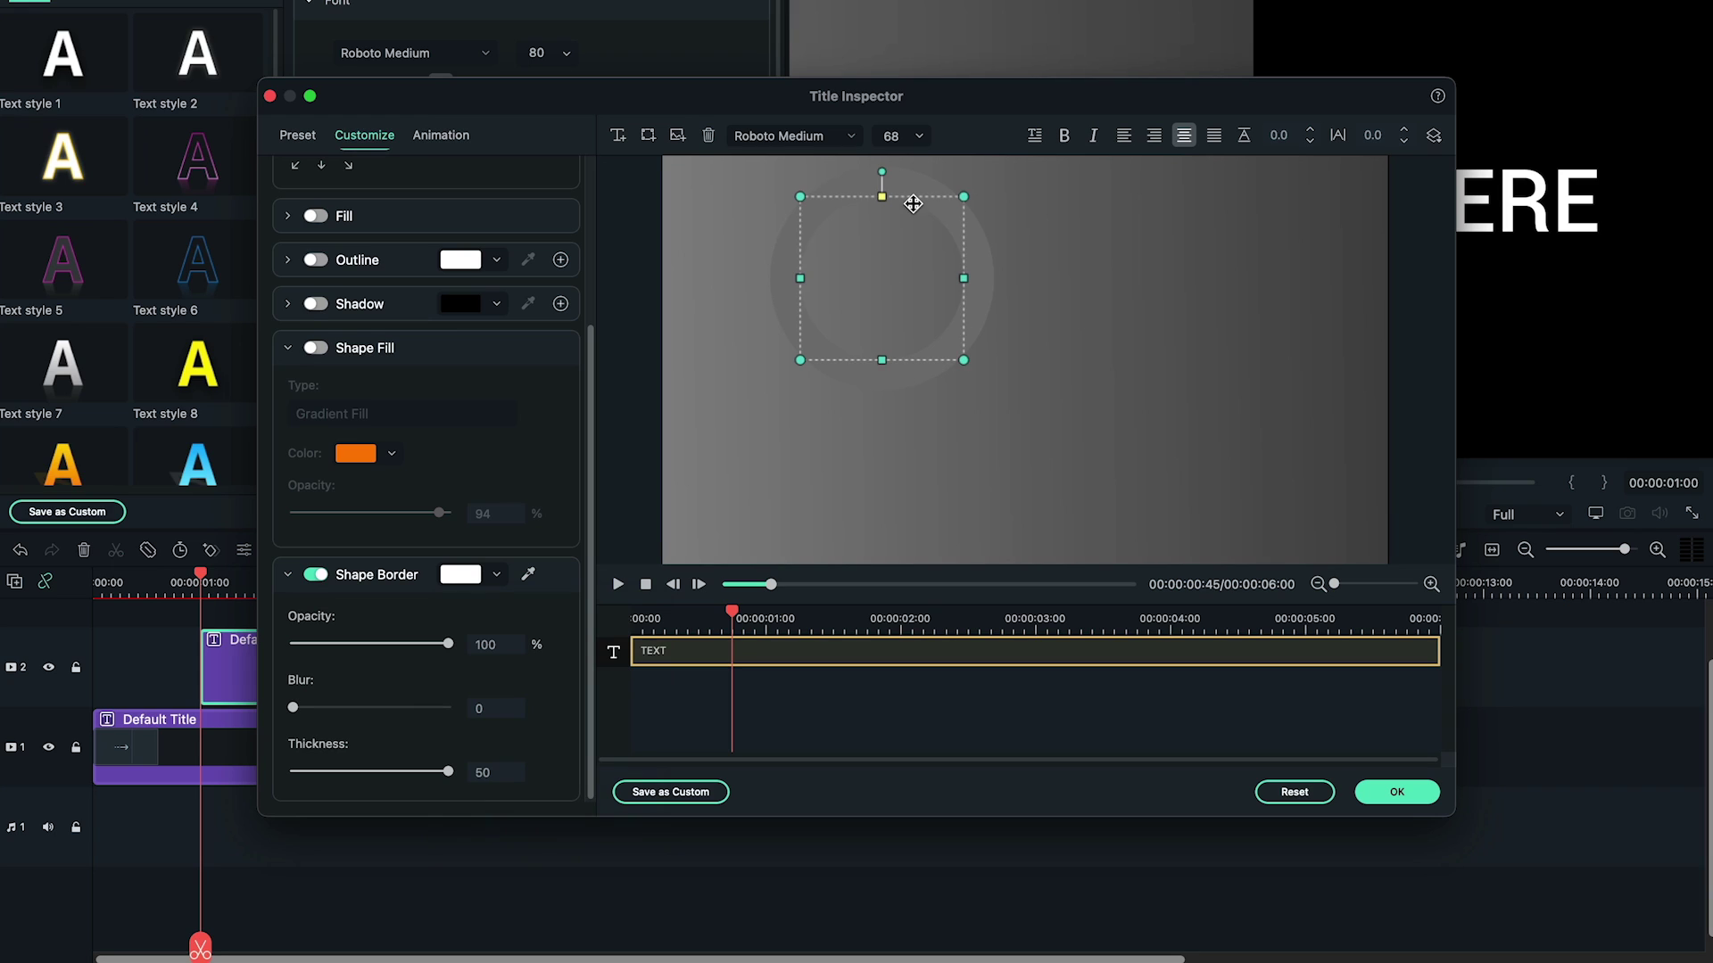
pyautogui.moveTo(916, 203)
pyautogui.mouseDown()
pyautogui.moveTo(1293, 229)
pyautogui.moveTo(848, 206)
pyautogui.moveTo(885, 211)
pyautogui.mouseUp()
pyautogui.click(1399, 789)
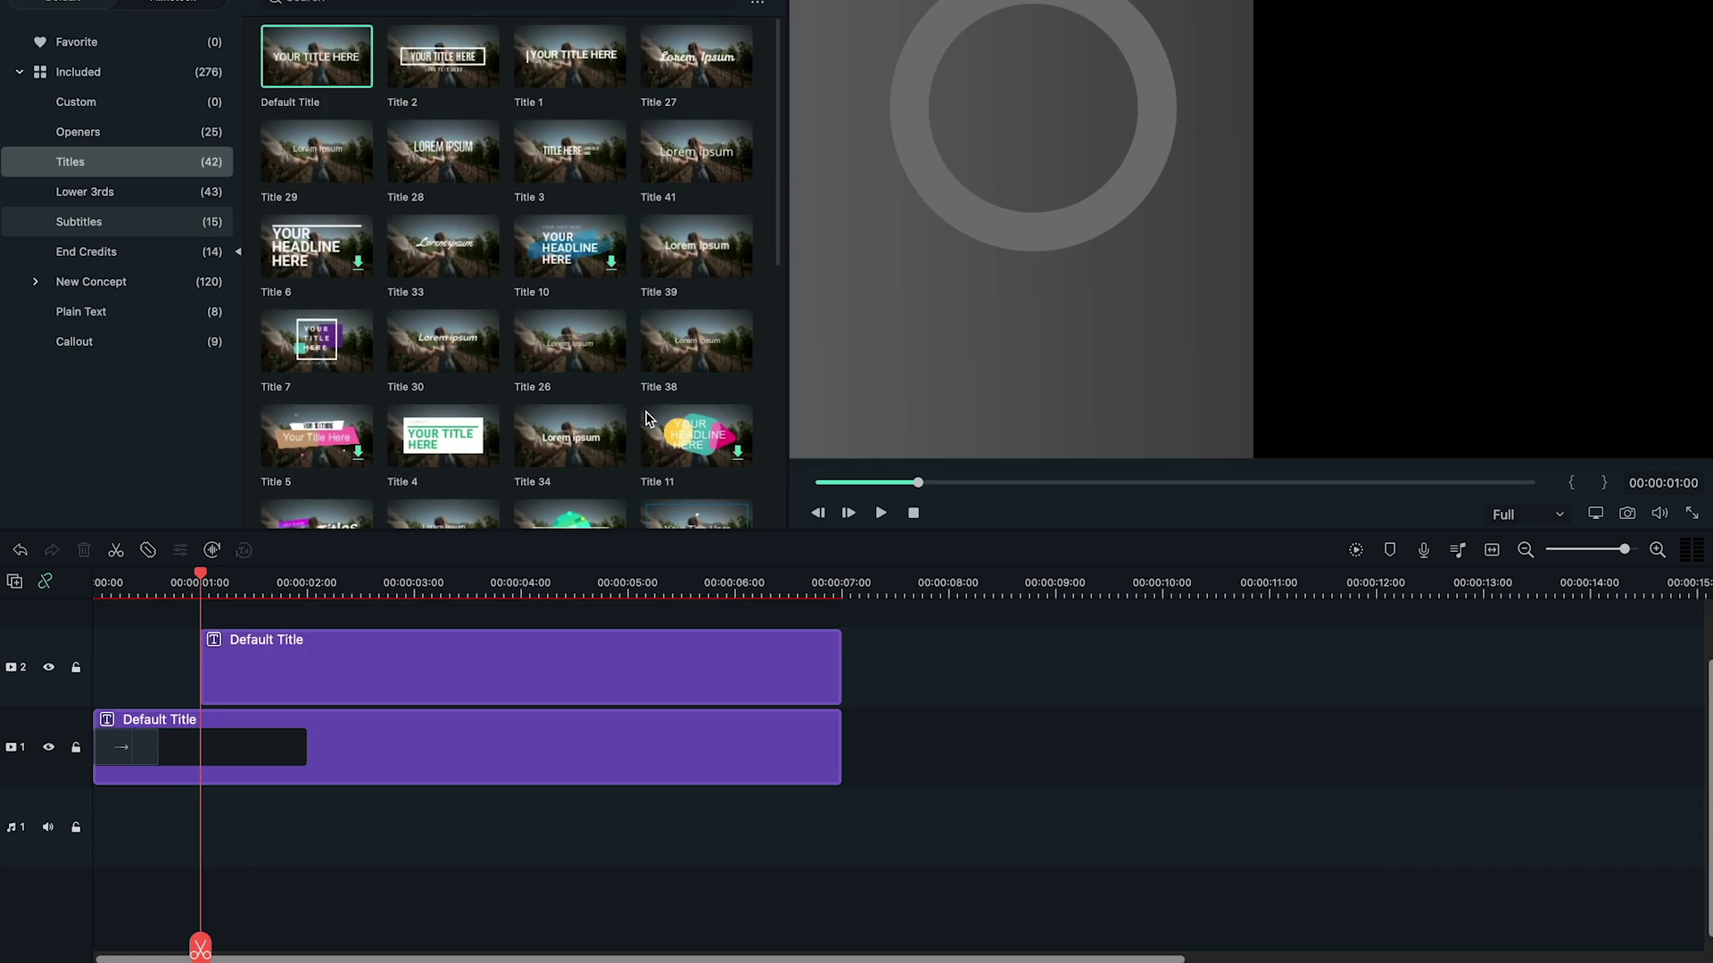
# Copy the ring title and paste it onto a new track, aligned with the original
pyautogui.rightClick(500, 704)
pyautogui.click(563, 530)
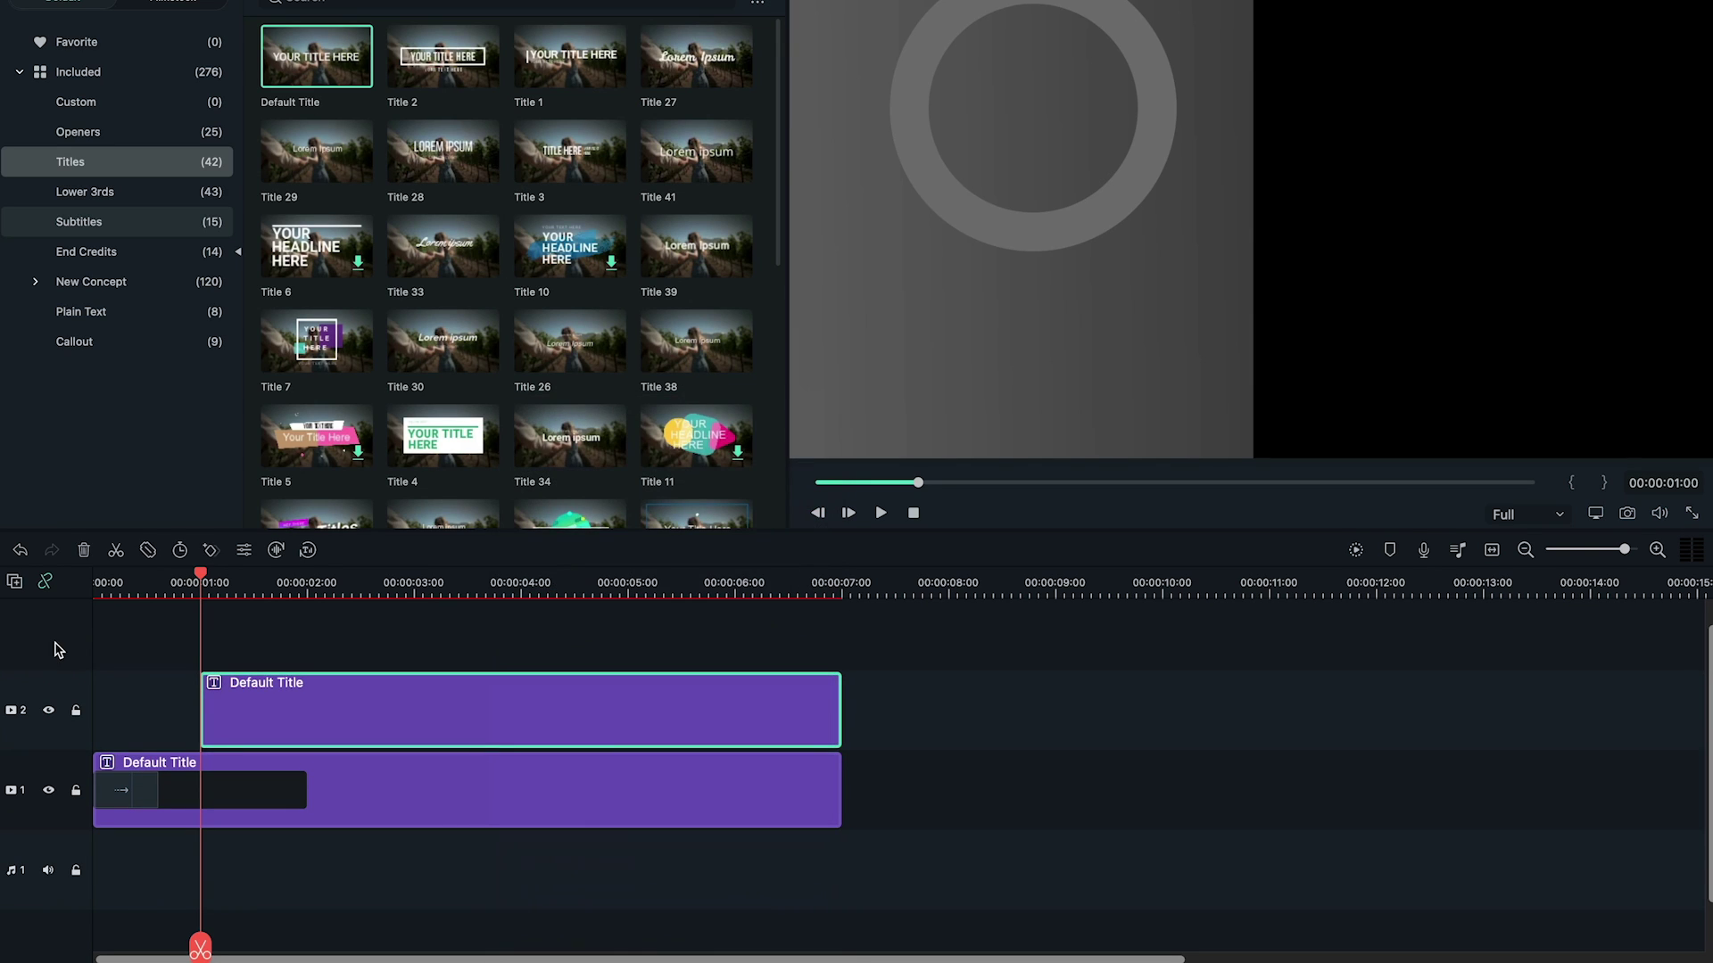
pyautogui.click(857, 615)
pyautogui.hotkey('ctrl', 'v')
pyautogui.moveTo(978, 705); pyautogui.dragTo(306, 638)
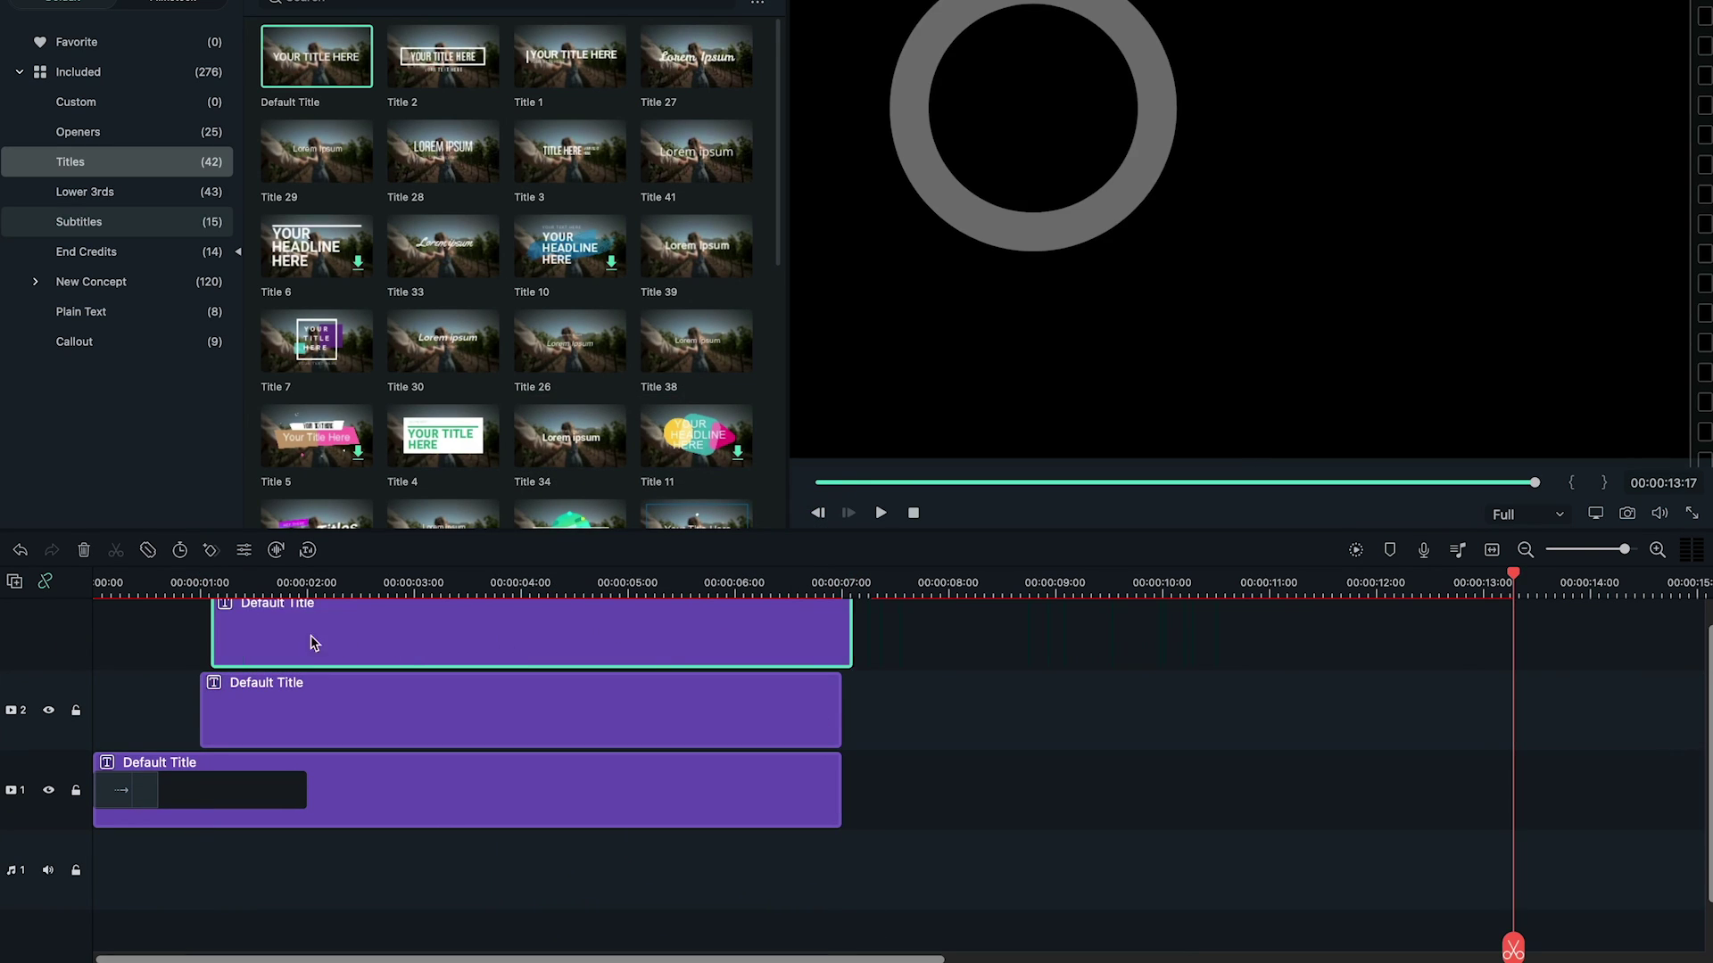
# In the copy's advanced editor, move the ring to the right side and shade its border grey
pyautogui.doubleClick(450, 658)
pyautogui.click(630, 509)
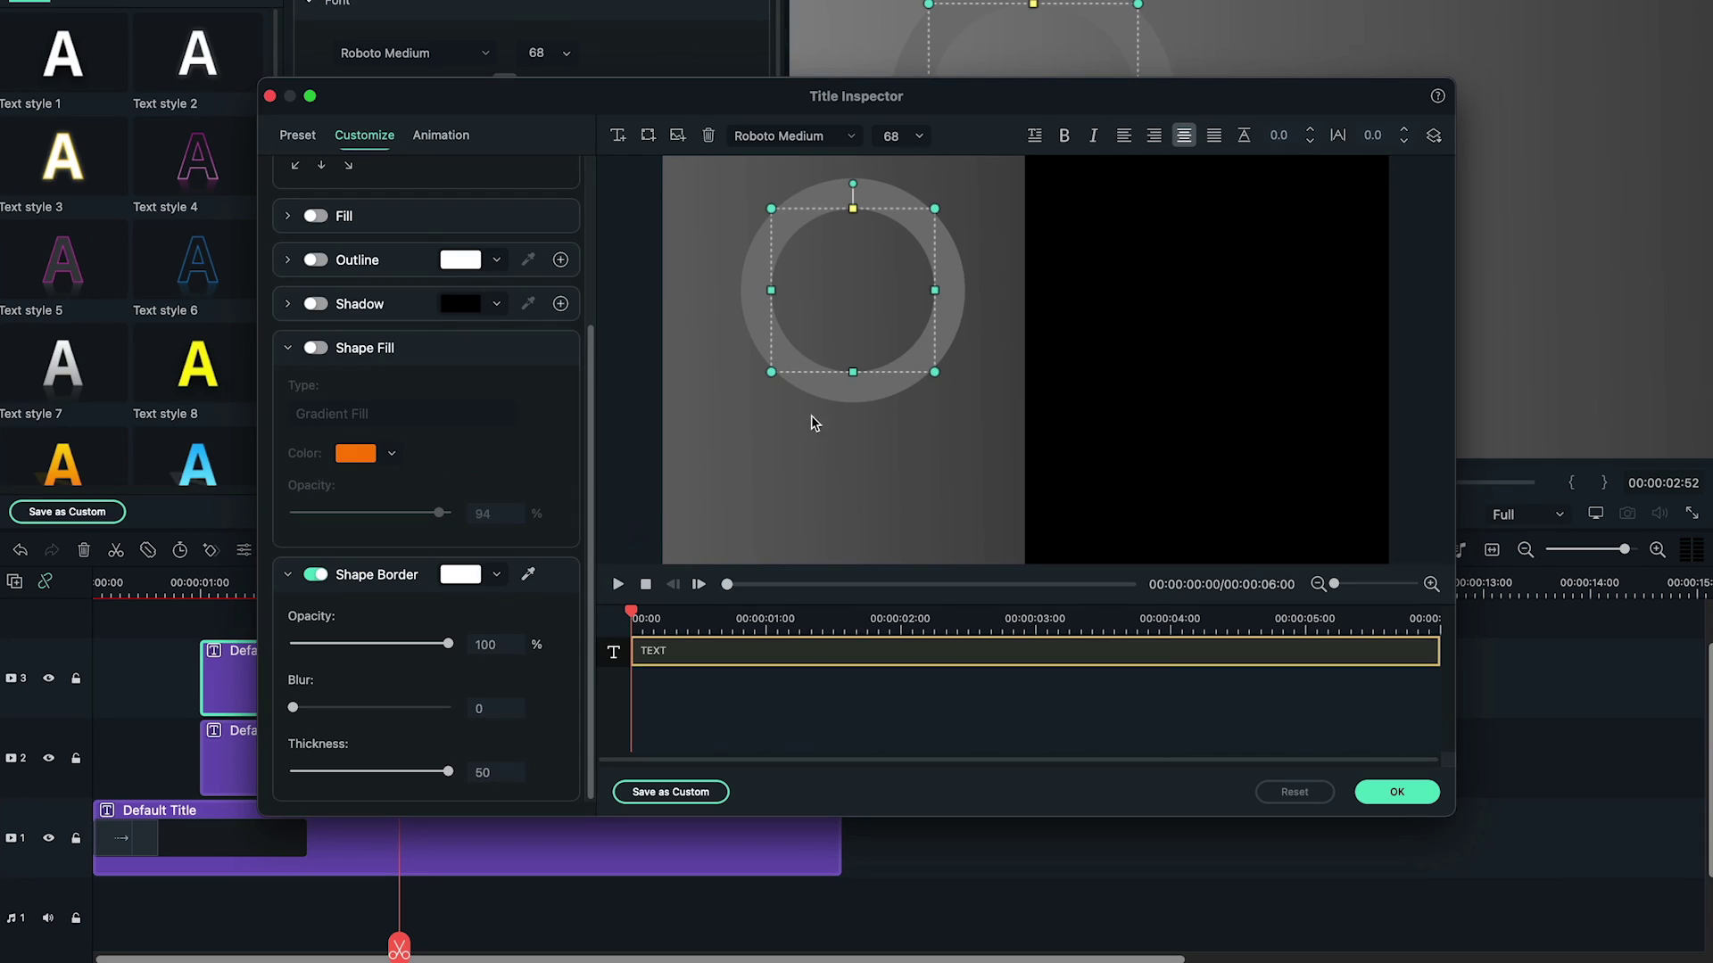
pyautogui.moveTo(870, 214); pyautogui.dragTo(1342, 249)
pyautogui.click(1068, 619)
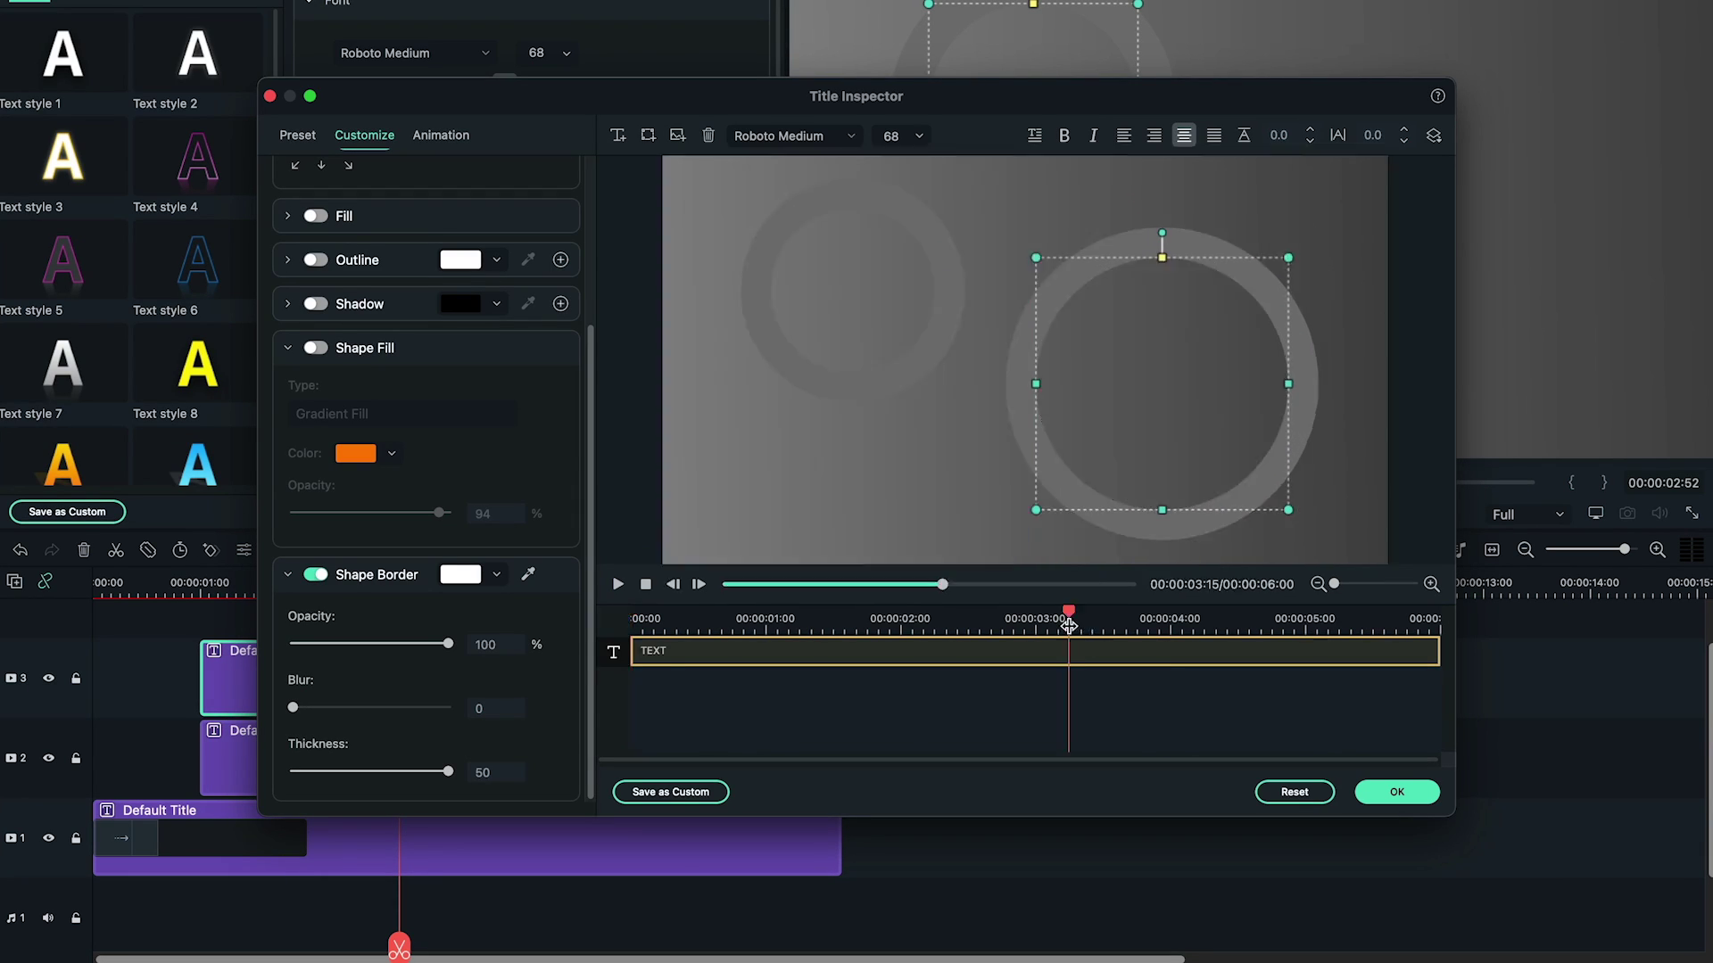
pyautogui.click(460, 573)
pyautogui.moveTo(500, 888); pyautogui.dragTo(591, 888)
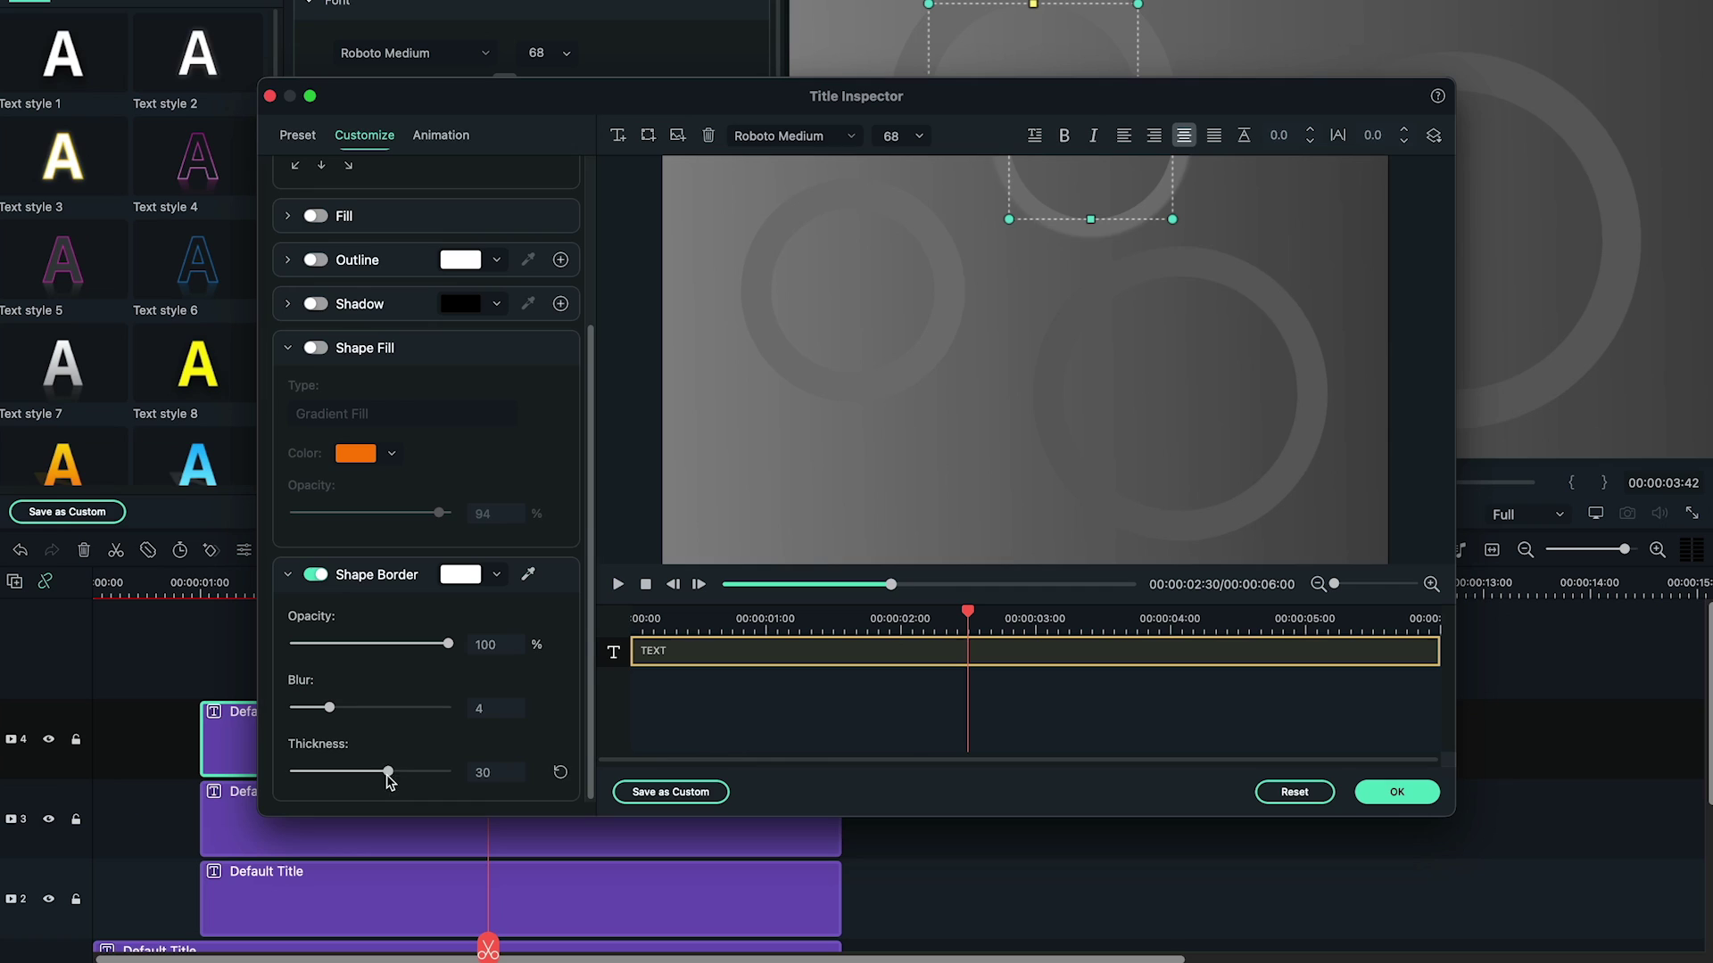
# Thin the copied ring's border to 40, raise it higher, and pick another grey shade
pyautogui.moveTo(382, 769); pyautogui.dragTo(420, 770)
pyautogui.moveTo(1154, 195); pyautogui.dragTo(1148, 169)
pyautogui.click(461, 573)
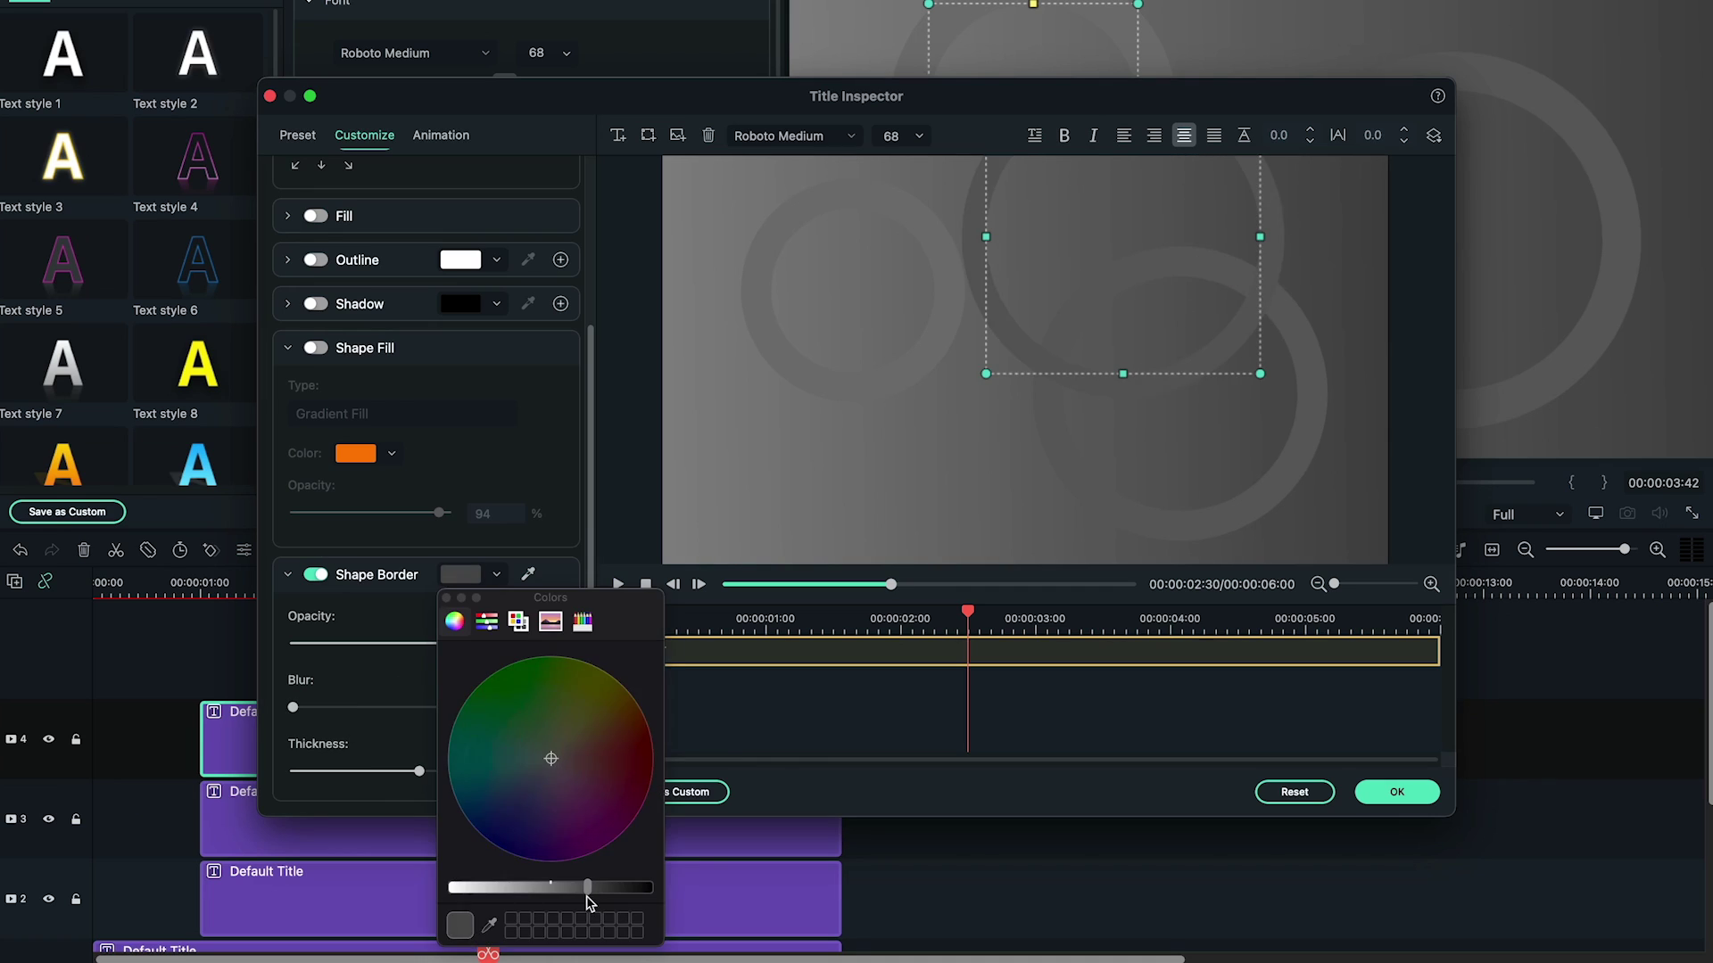
pyautogui.click(1135, 179)
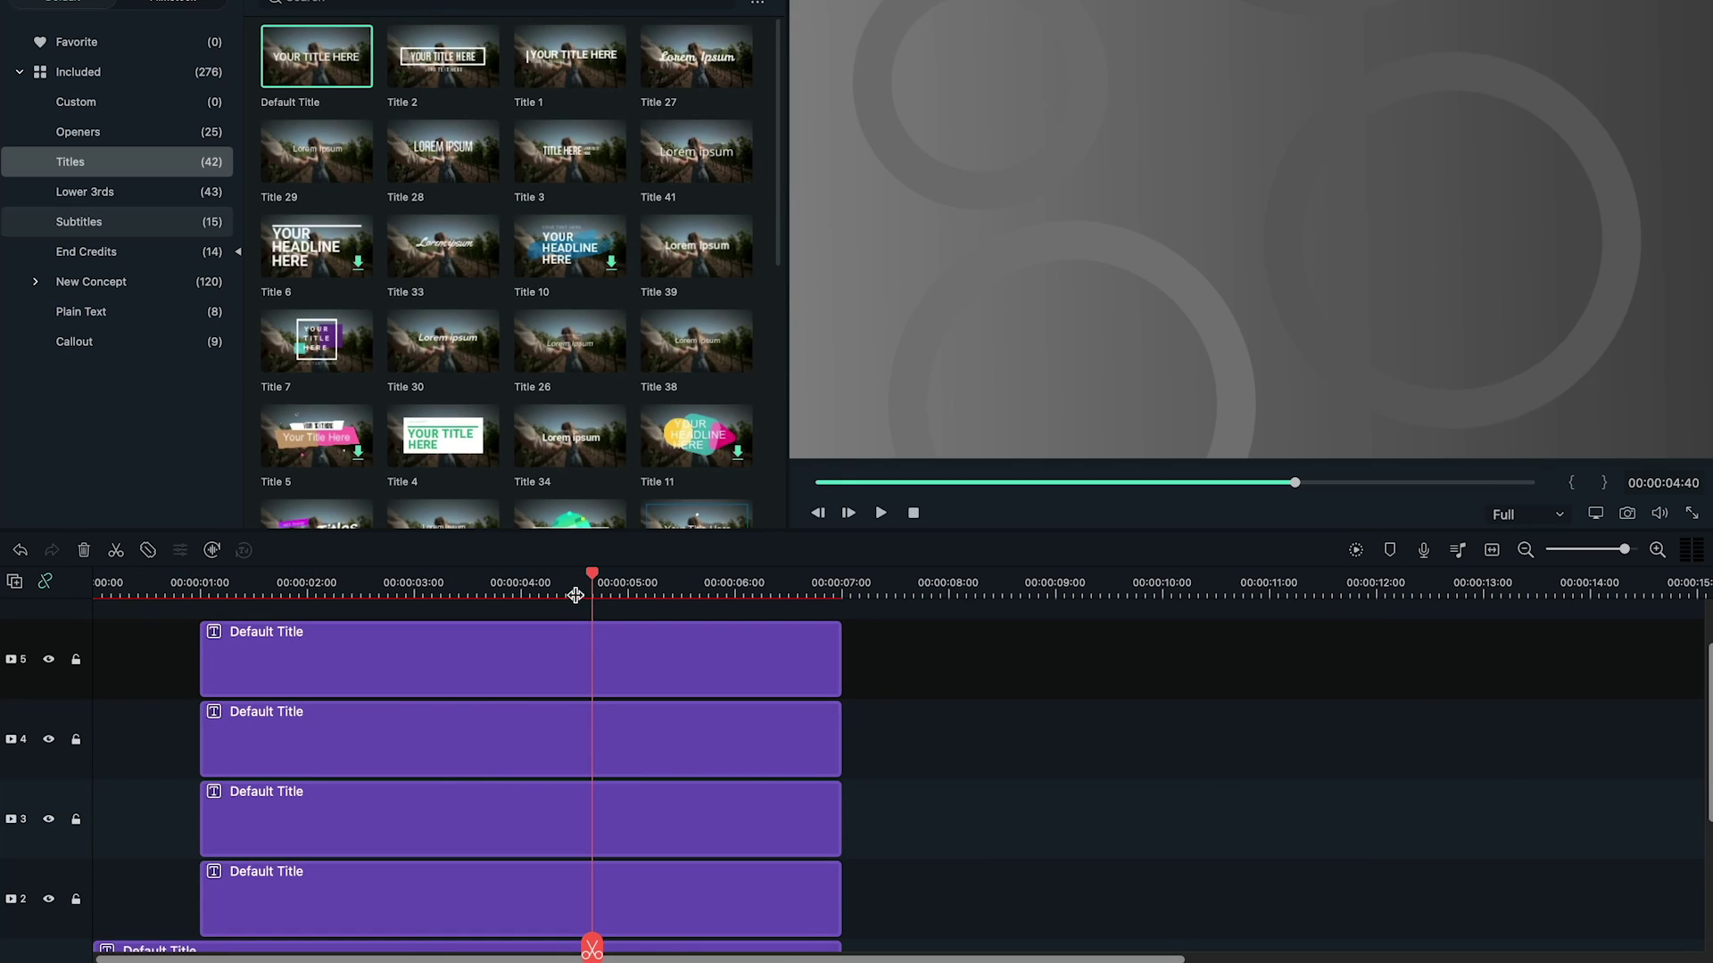
pyautogui.click(201, 583)
pyautogui.scroll(-2, 479, 807)
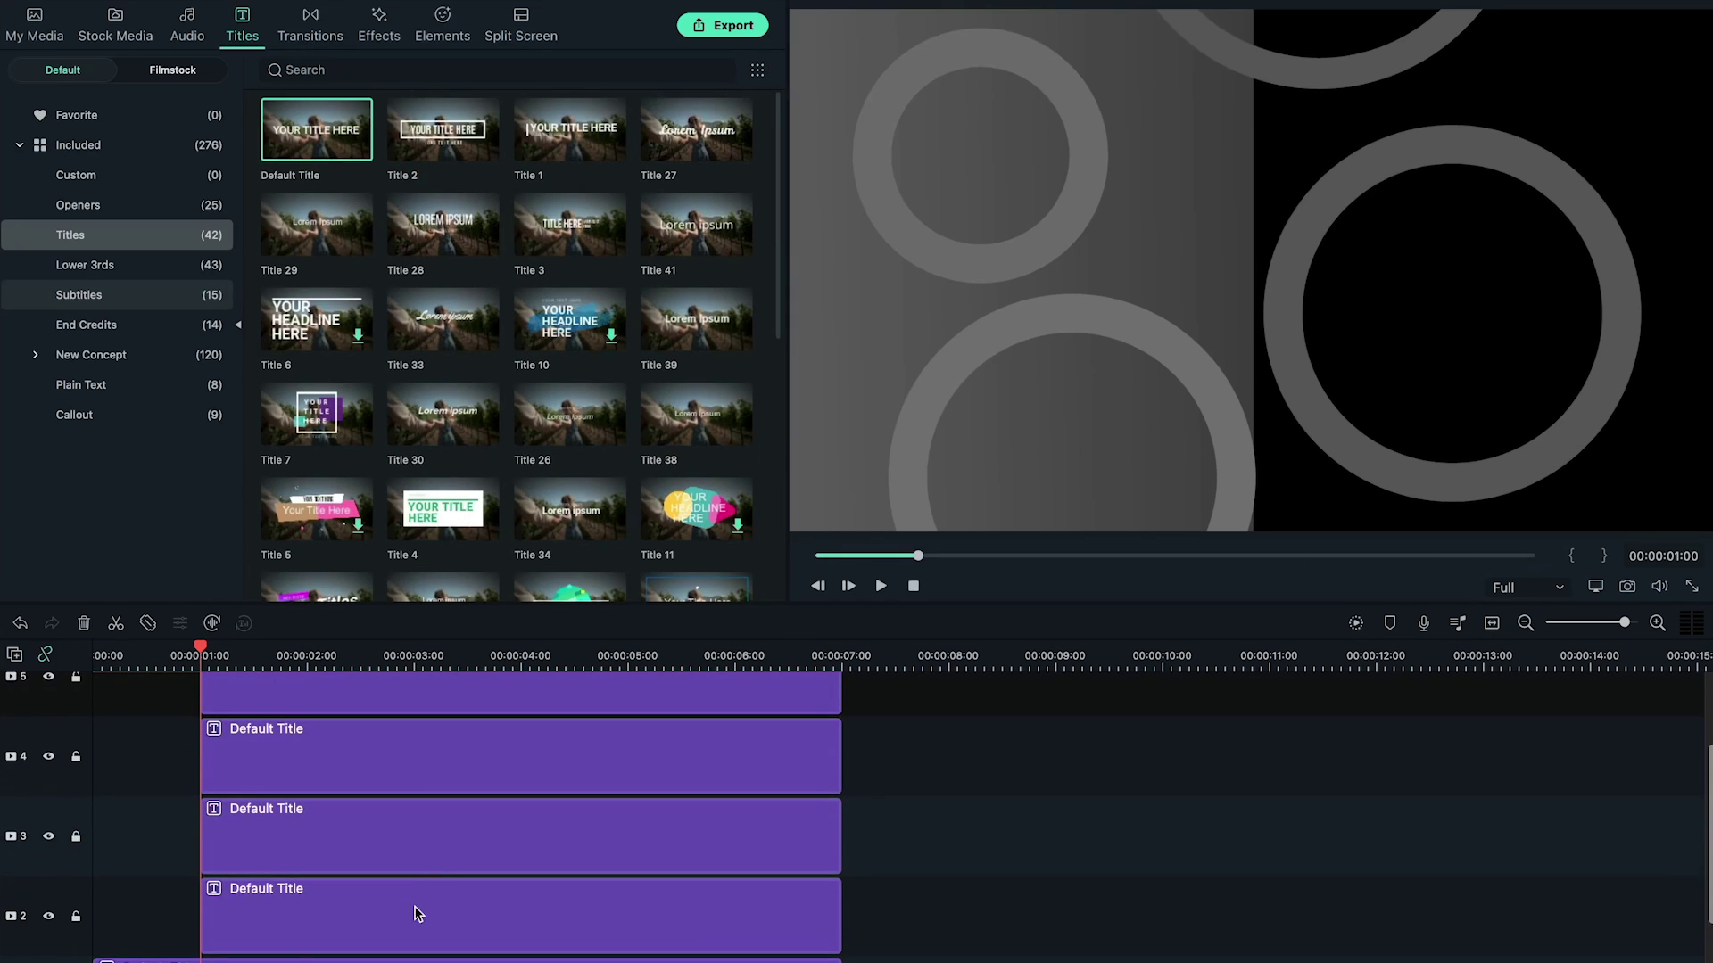
# Add animation keyframes at 1:00, 3:30 and 7:00 to the track 2 ring title
pyautogui.doubleClick(428, 925)
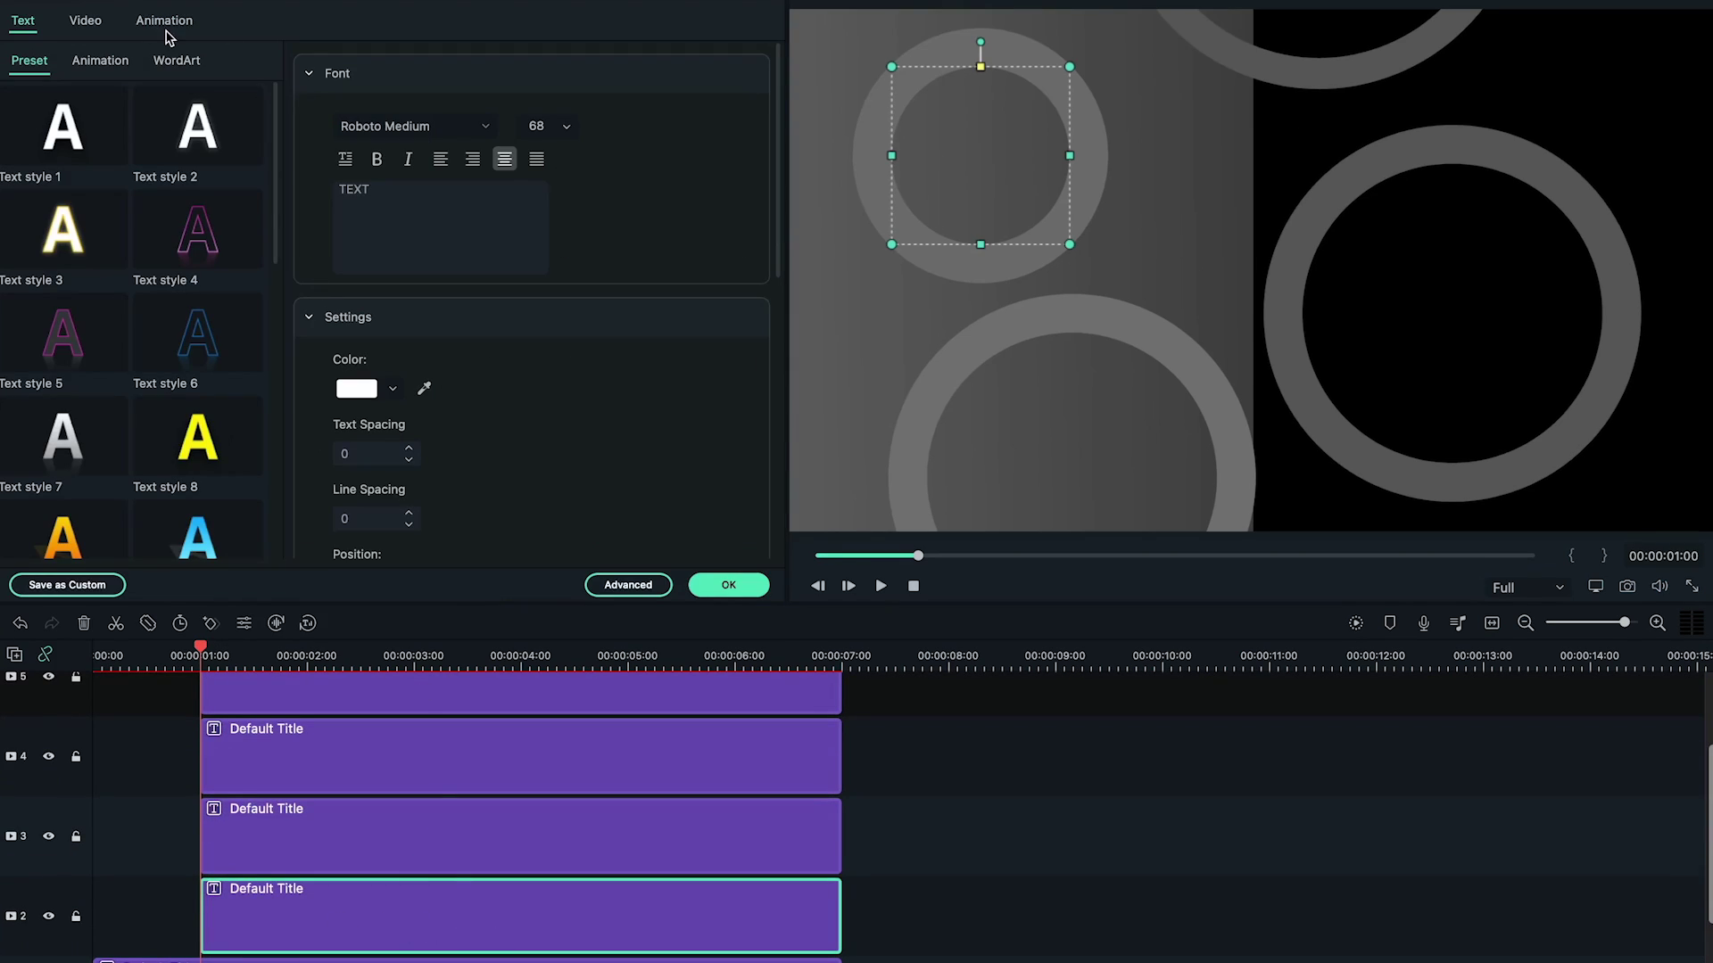
pyautogui.click(164, 25)
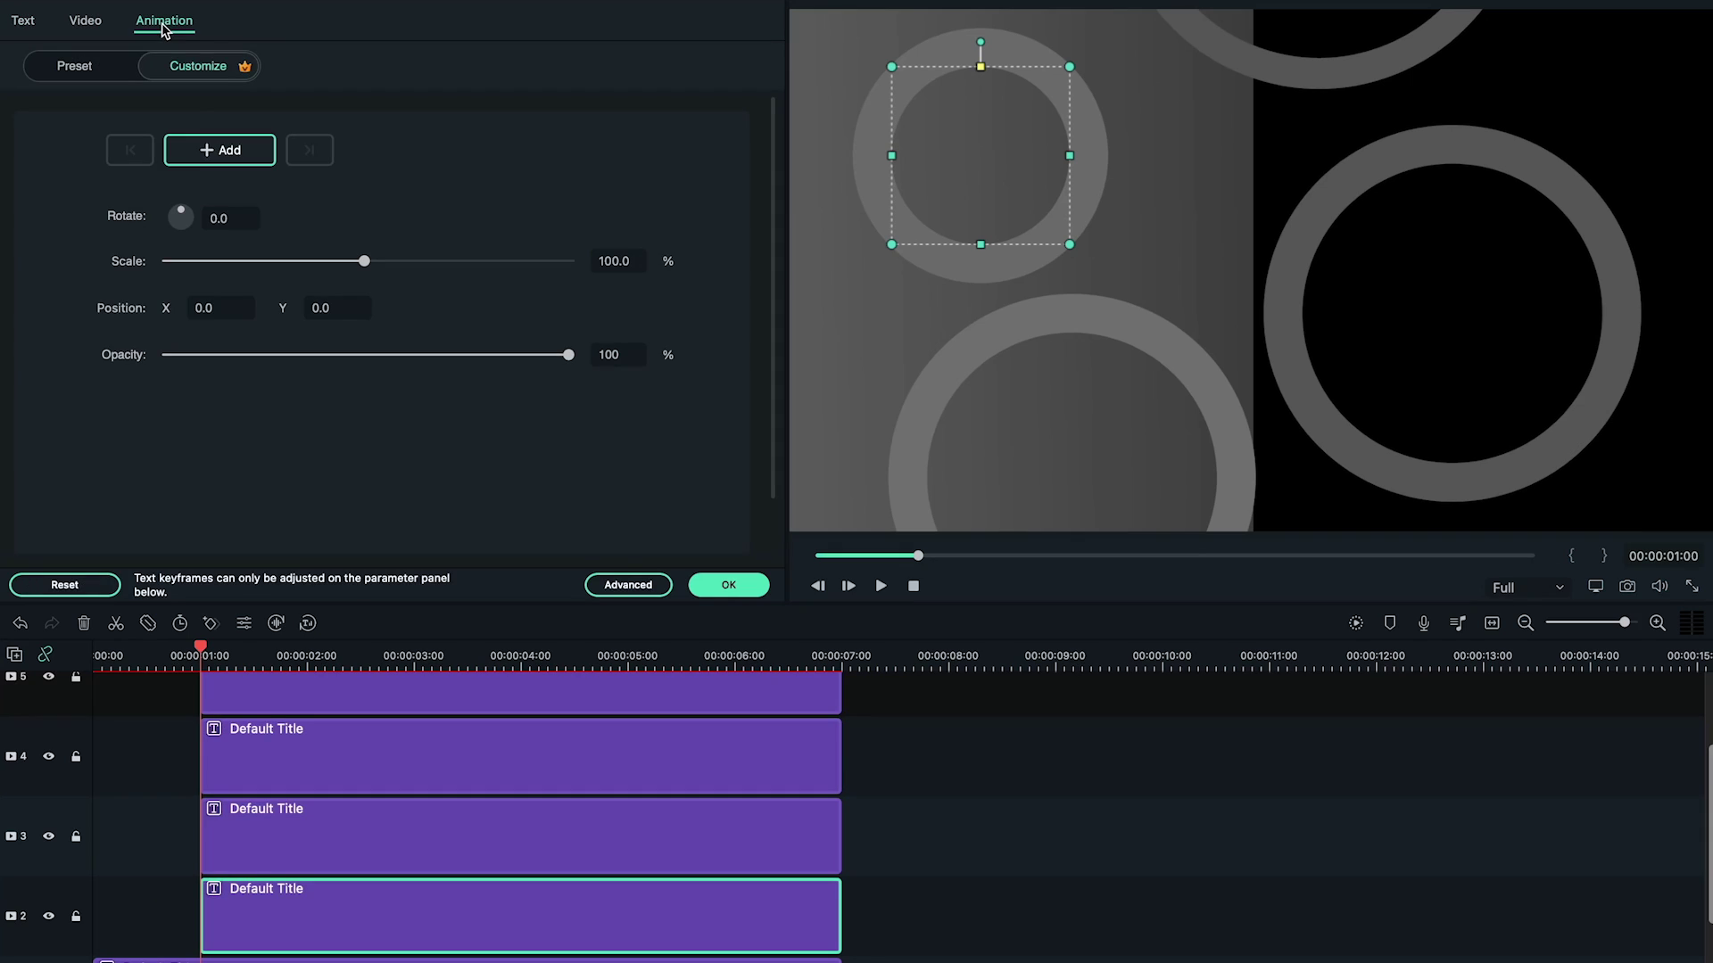
pyautogui.click(251, 161)
pyautogui.moveTo(413, 664); pyautogui.dragTo(841, 659)
pyautogui.click(131, 152)
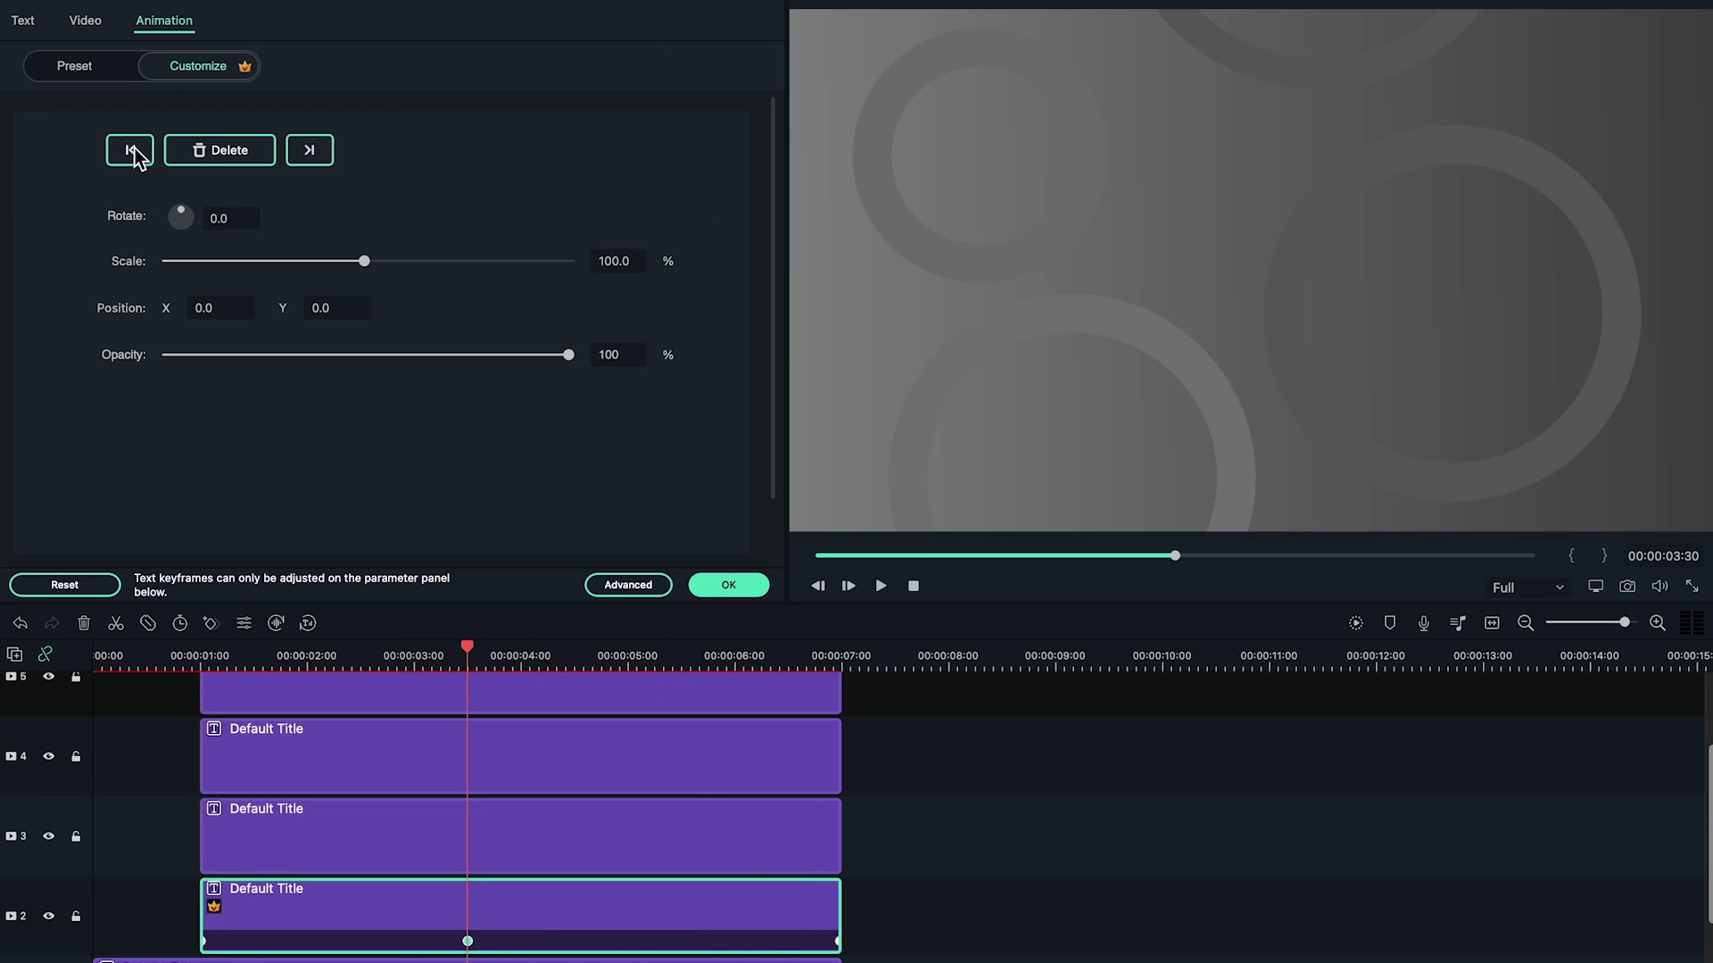
pyautogui.click(133, 153)
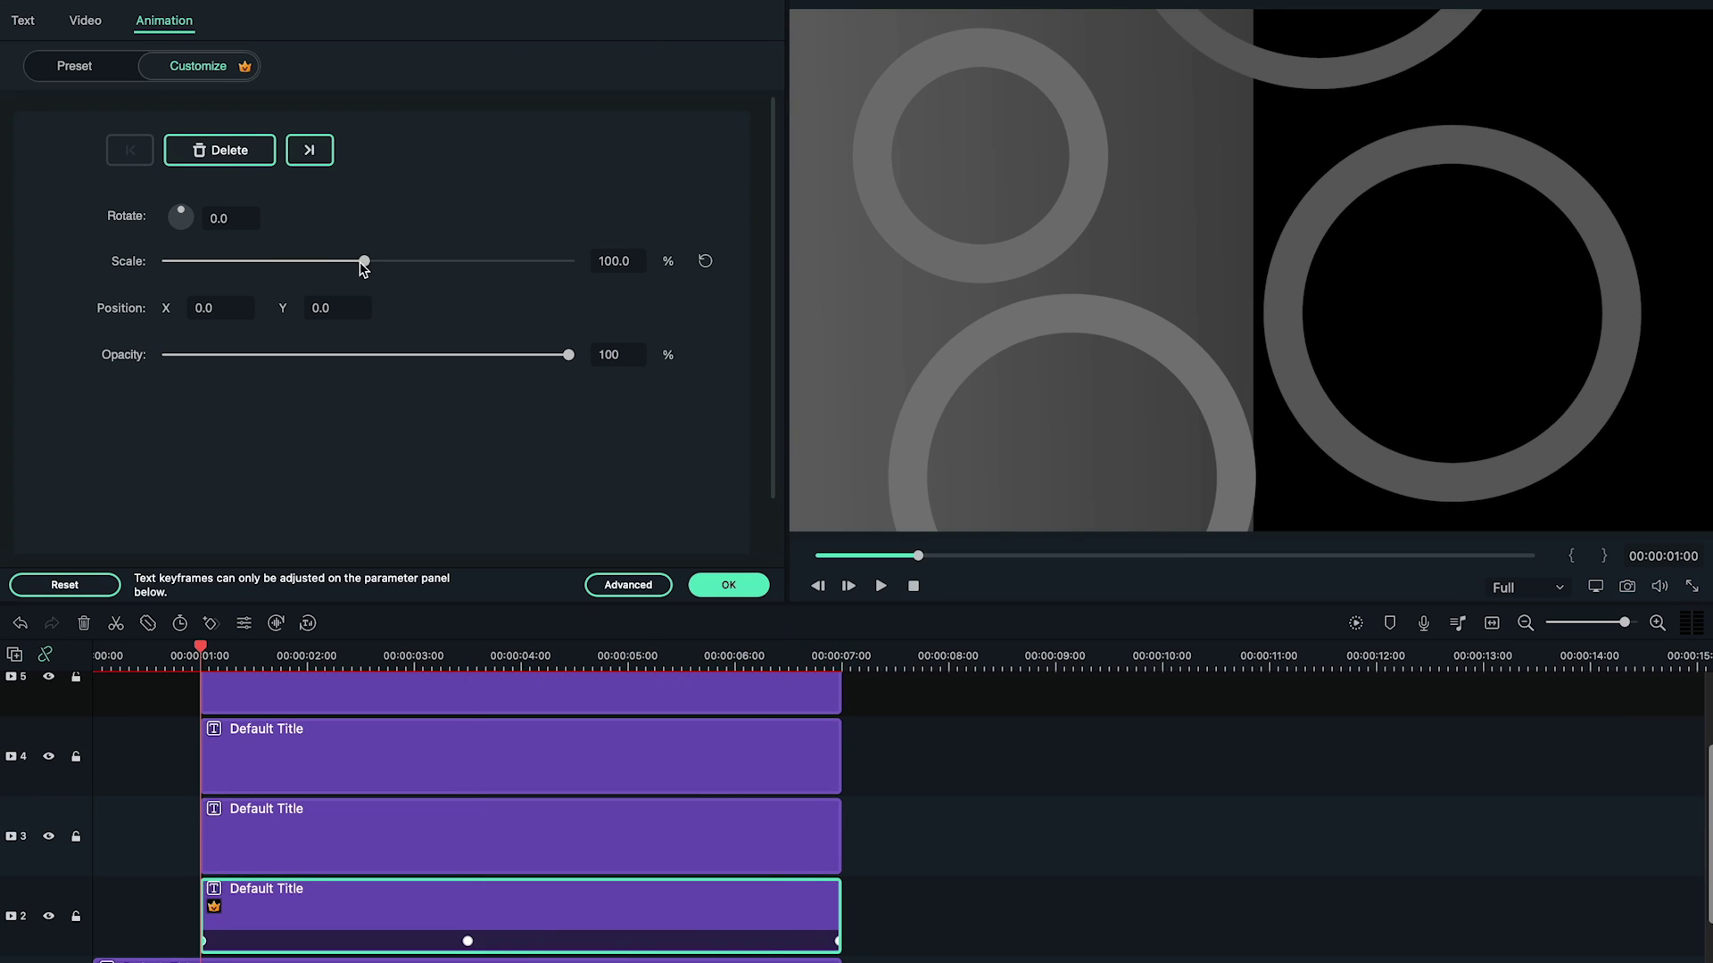
# Scale the ring to about 76% shifted left at 1:00, and about 133% shifted right at 3:30
pyautogui.moveTo(364, 261); pyautogui.dragTo(0, 318)
pyautogui.moveTo(354, 309); pyautogui.dragTo(188, 262)
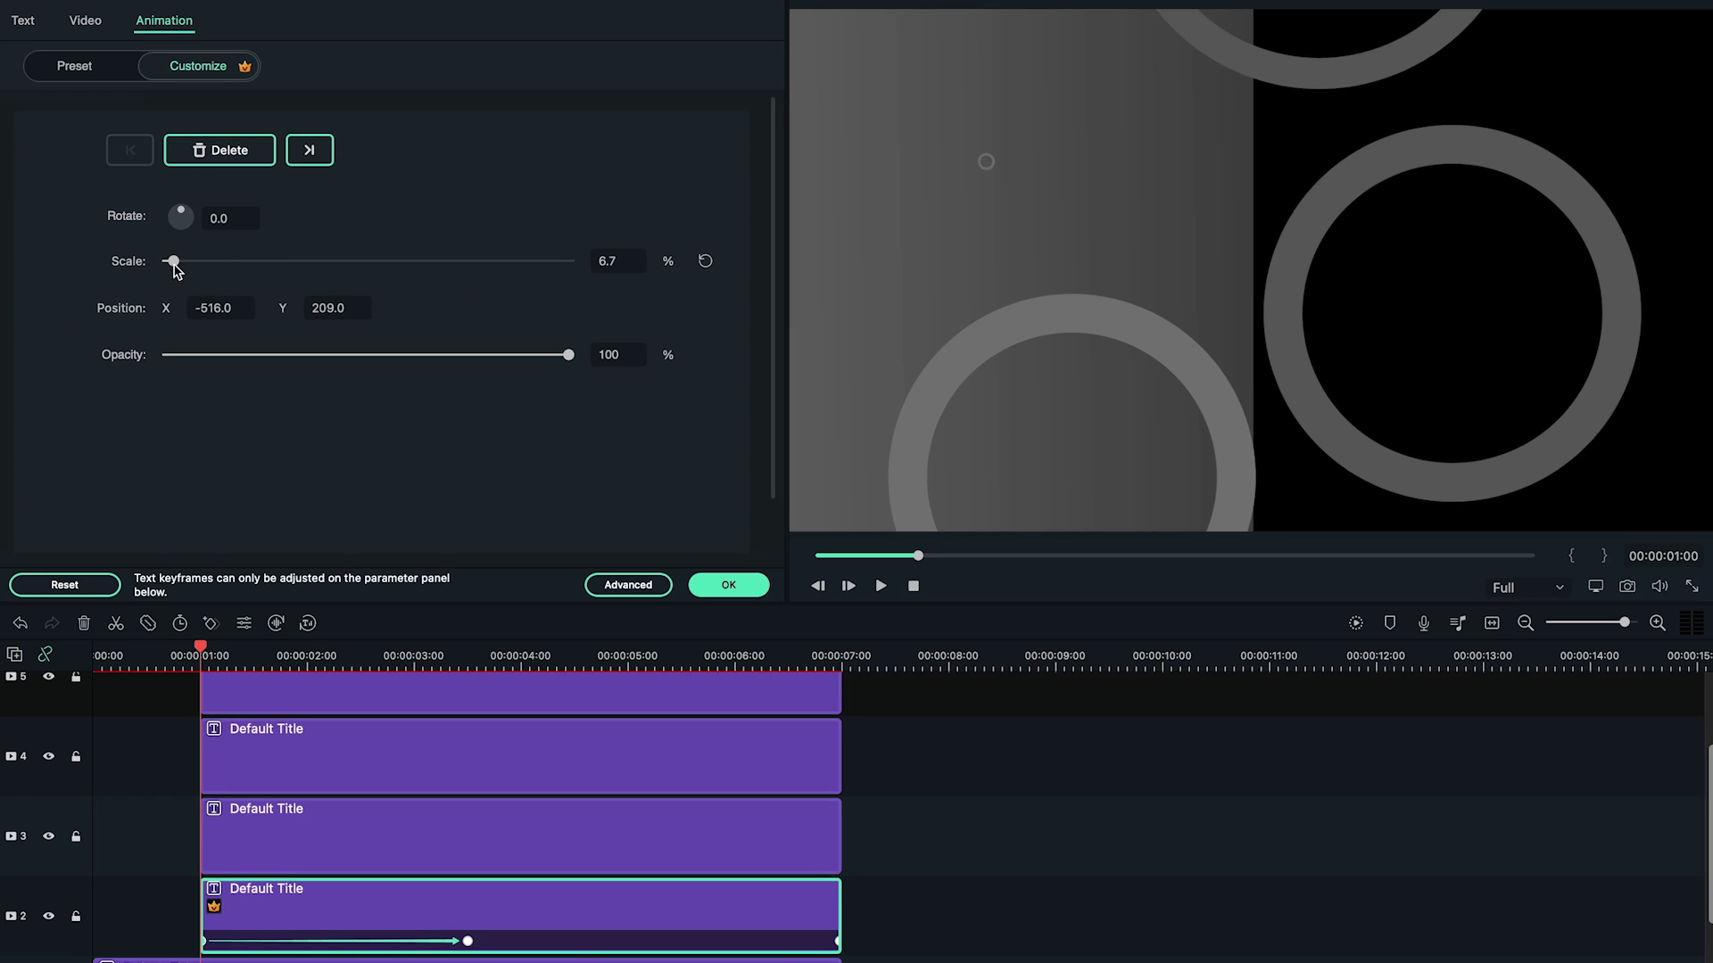
pyautogui.moveTo(202, 644); pyautogui.dragTo(337, 664)
pyautogui.click(310, 152)
pyautogui.moveTo(366, 265); pyautogui.dragTo(388, 267)
pyautogui.moveTo(232, 319); pyautogui.dragTo(526, 336)
pyautogui.moveTo(324, 317); pyautogui.dragTo(245, 314)
# Step through the keyframes and play back the ring's grow animation
pyautogui.click(311, 152)
pyautogui.click(130, 150)
pyautogui.click(130, 150)
pyautogui.click(880, 585)
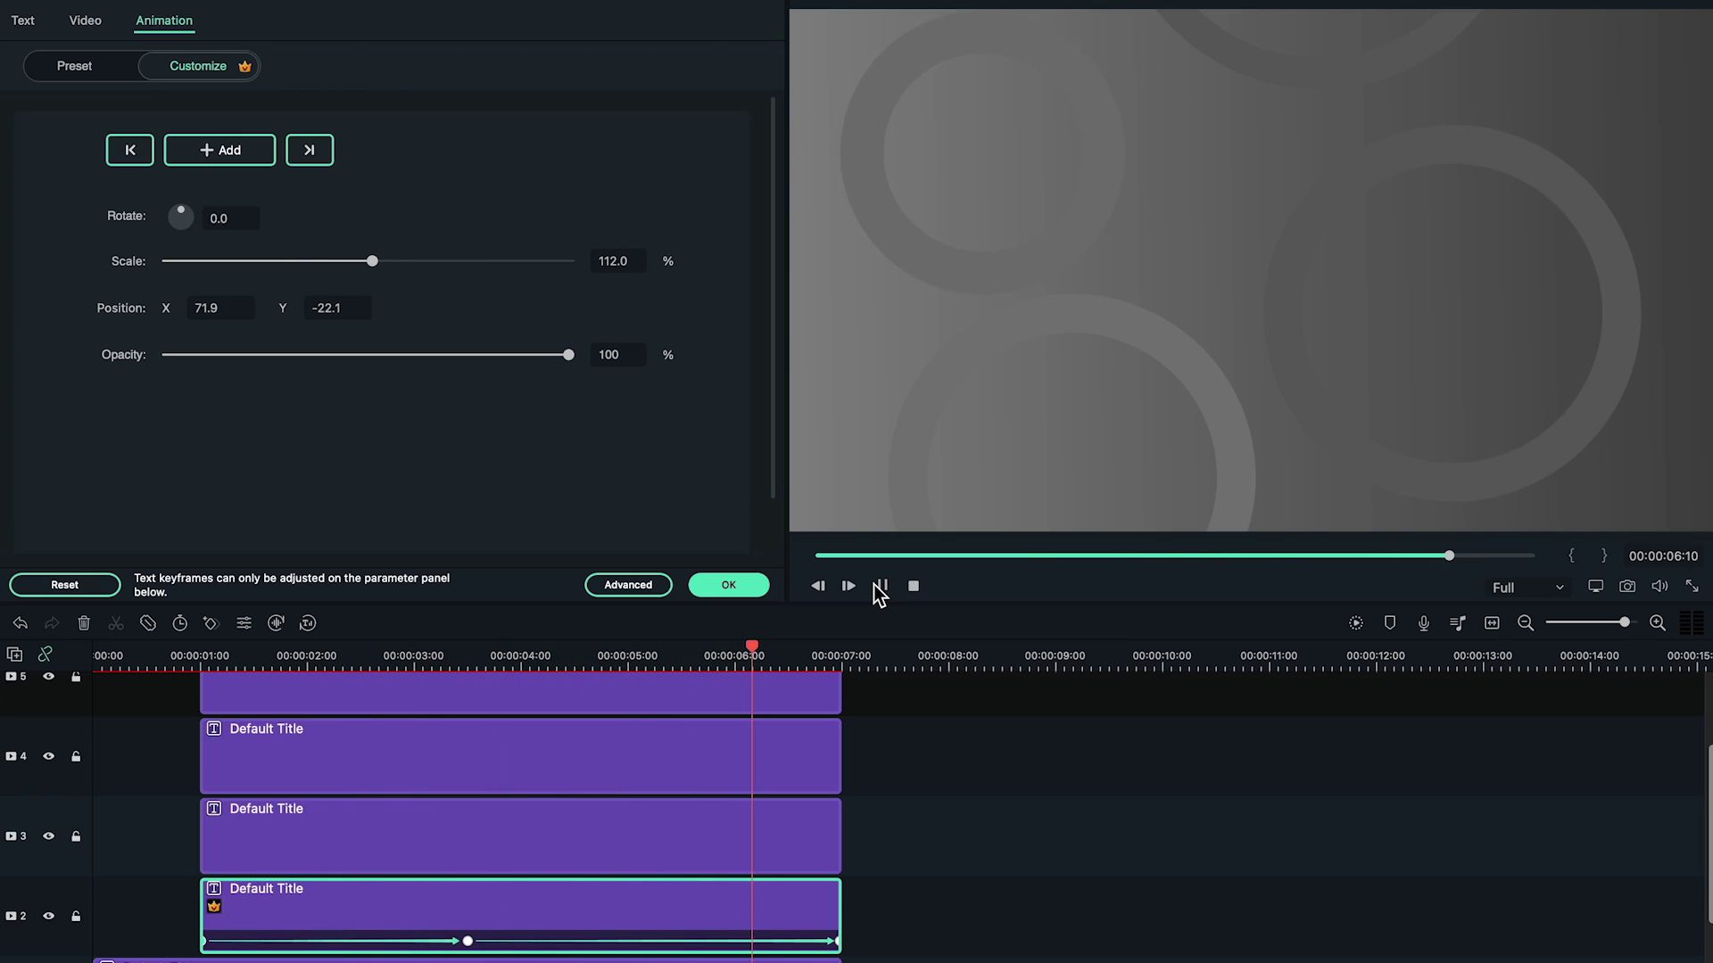
pyautogui.click(877, 586)
# Add a starting keyframe at 1:00 to the track 3 ring title
pyautogui.click(383, 825)
pyautogui.click(350, 897)
pyautogui.click(130, 150)
pyautogui.click(131, 149)
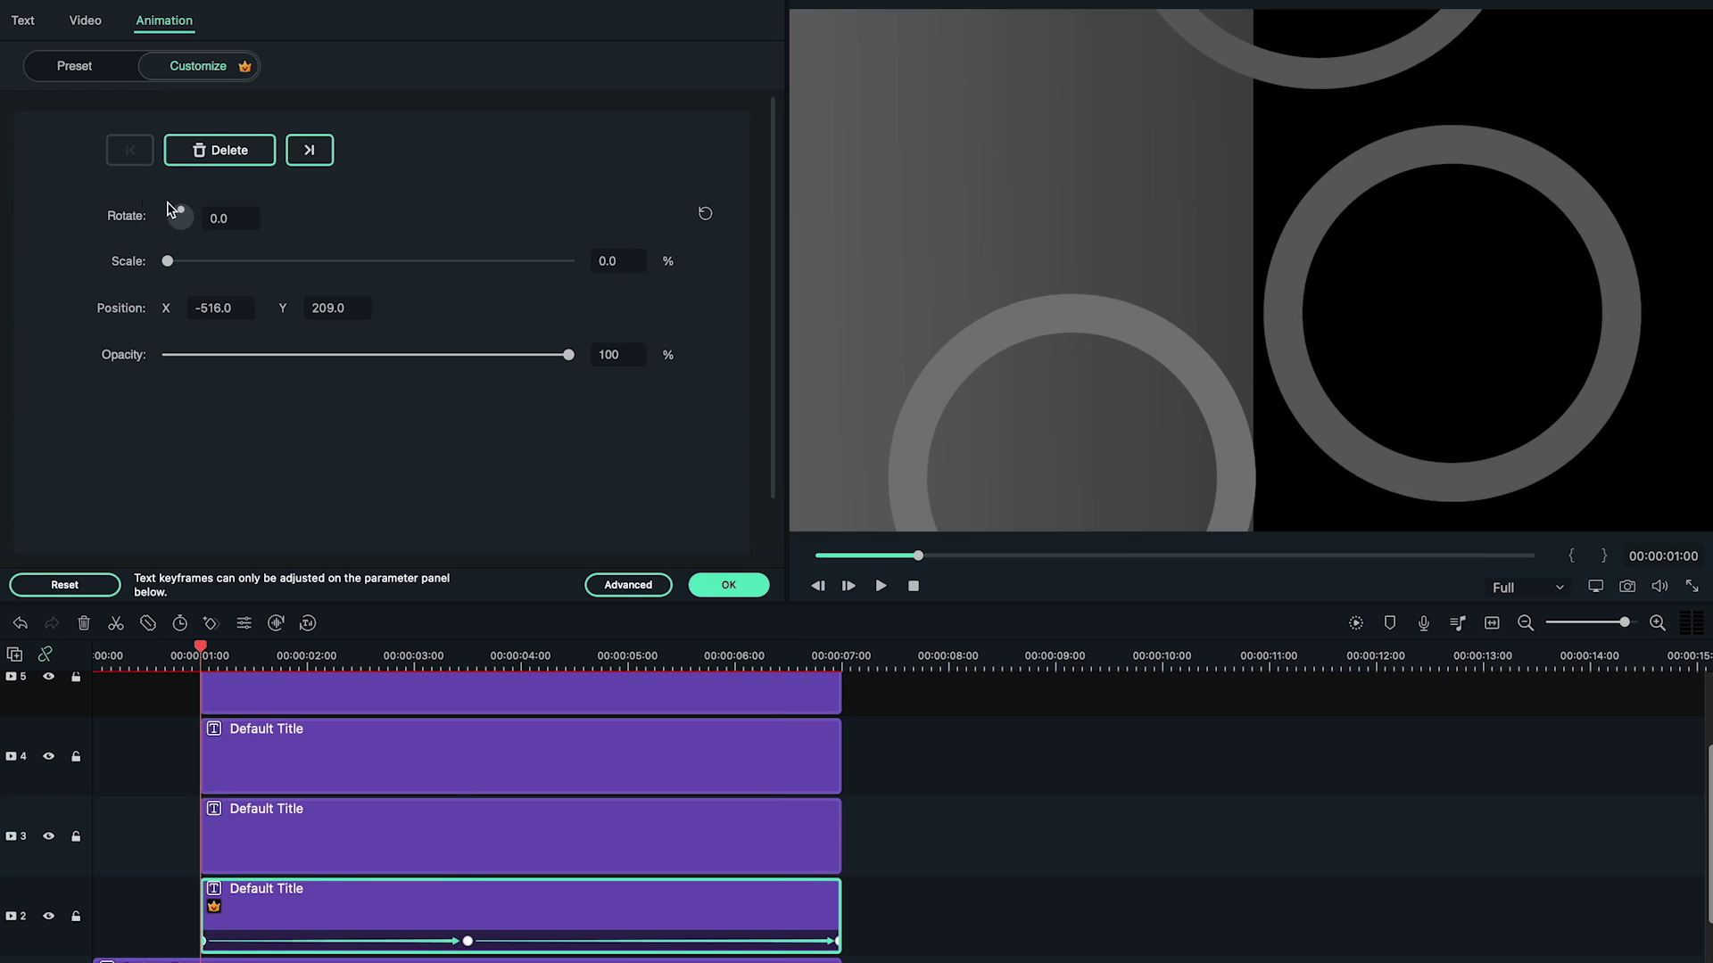
pyautogui.click(288, 819)
pyautogui.click(220, 150)
# Keyframe the track-3 ring at 1:00, 3:30 and the end, starting at 8.7% scale shifted right
pyautogui.click(468, 657)
pyautogui.click(220, 150)
pyautogui.click(839, 656)
pyautogui.click(219, 150)
pyautogui.click(139, 149)
pyautogui.click(120, 155)
pyautogui.moveTo(364, 262); pyautogui.dragTo(178, 261)
pyautogui.moveTo(205, 307)
pyautogui.mouseDown()
pyautogui.moveTo(326, 304)
pyautogui.moveTo(381, 263)
pyautogui.moveTo(214, 312)
pyautogui.mouseUp()
# Set the track-3 ring to 124.7% scale at the 3:30 keyframe, fine-tune its position, and preview
pyautogui.click(517, 656)
pyautogui.click(127, 157)
pyautogui.moveTo(321, 314); pyautogui.dragTo(324, 314)
pyautogui.moveTo(248, 316); pyautogui.dragTo(321, 314)
pyautogui.moveTo(467, 649); pyautogui.dragTo(829, 714)
pyautogui.click(130, 152)
pyautogui.moveTo(225, 313); pyautogui.dragTo(215, 312)
pyautogui.moveTo(317, 314); pyautogui.dragTo(313, 313)
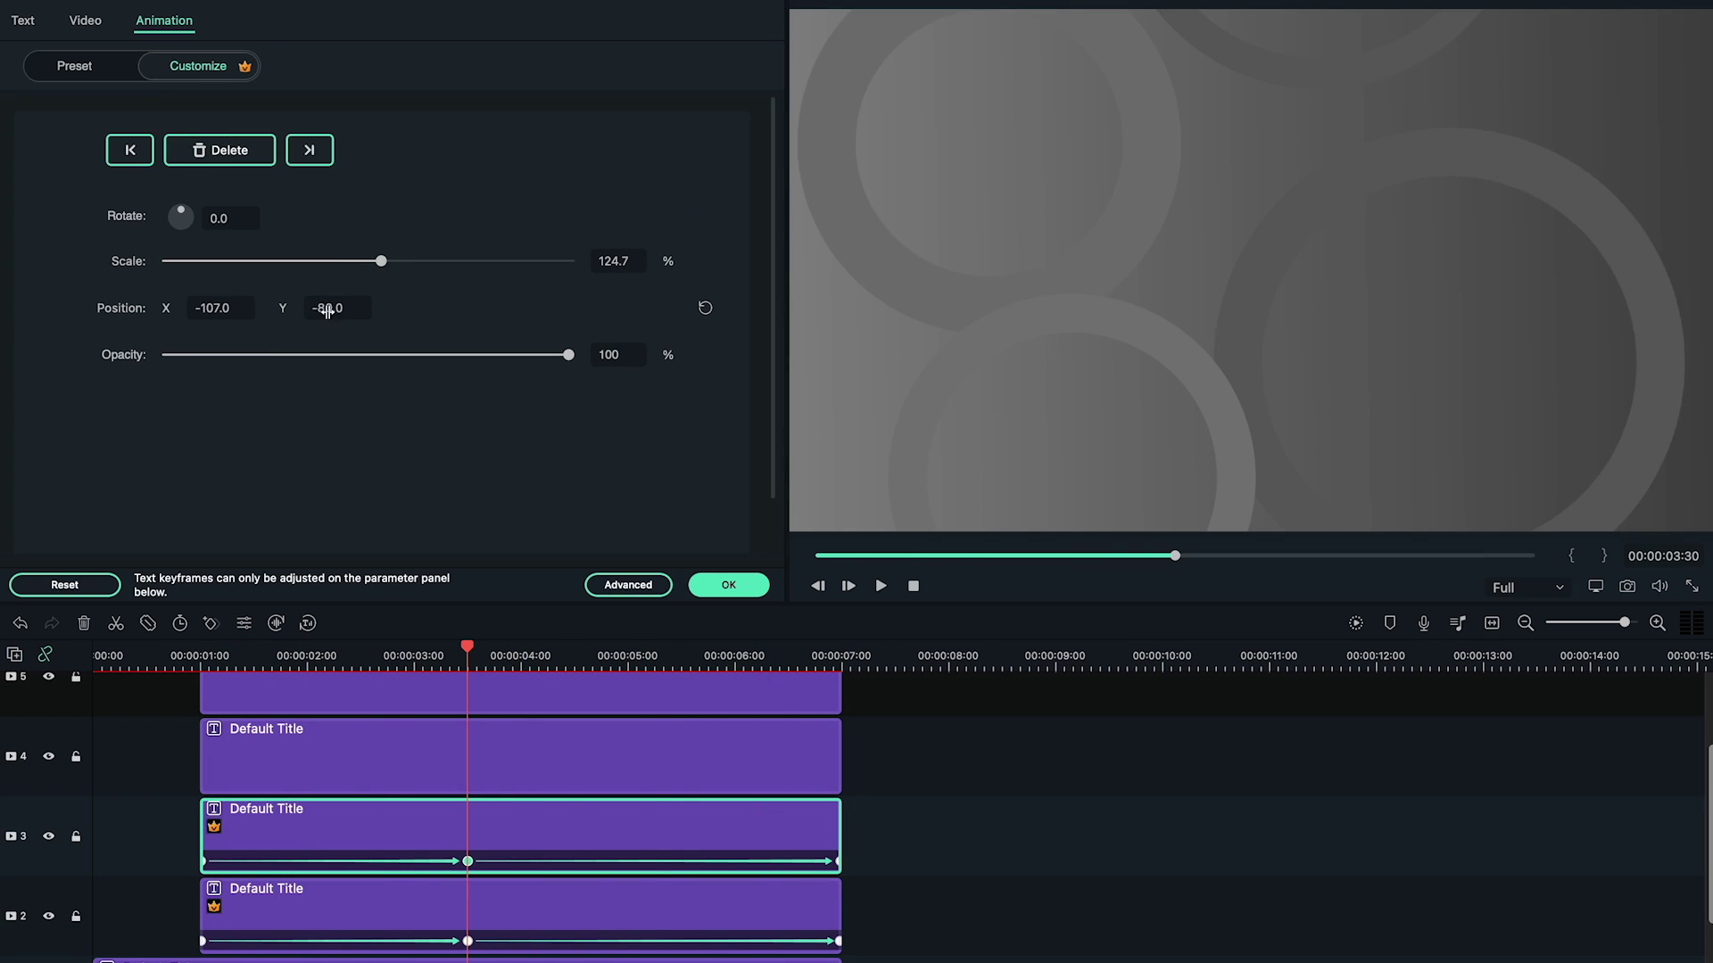
pyautogui.click(265, 658)
pyautogui.press('space')
# Keyframe the track-4 ring at 1:00, 3:30 and the end, growing from 3.9% scale and a lower position
pyautogui.click(262, 758)
pyautogui.click(202, 658)
pyautogui.click(218, 151)
pyautogui.moveTo(201, 649); pyautogui.dragTo(843, 735)
pyautogui.click(220, 154)
pyautogui.click(219, 152)
pyautogui.click(130, 152)
pyautogui.click(130, 152)
pyautogui.moveTo(364, 261); pyautogui.dragTo(167, 266)
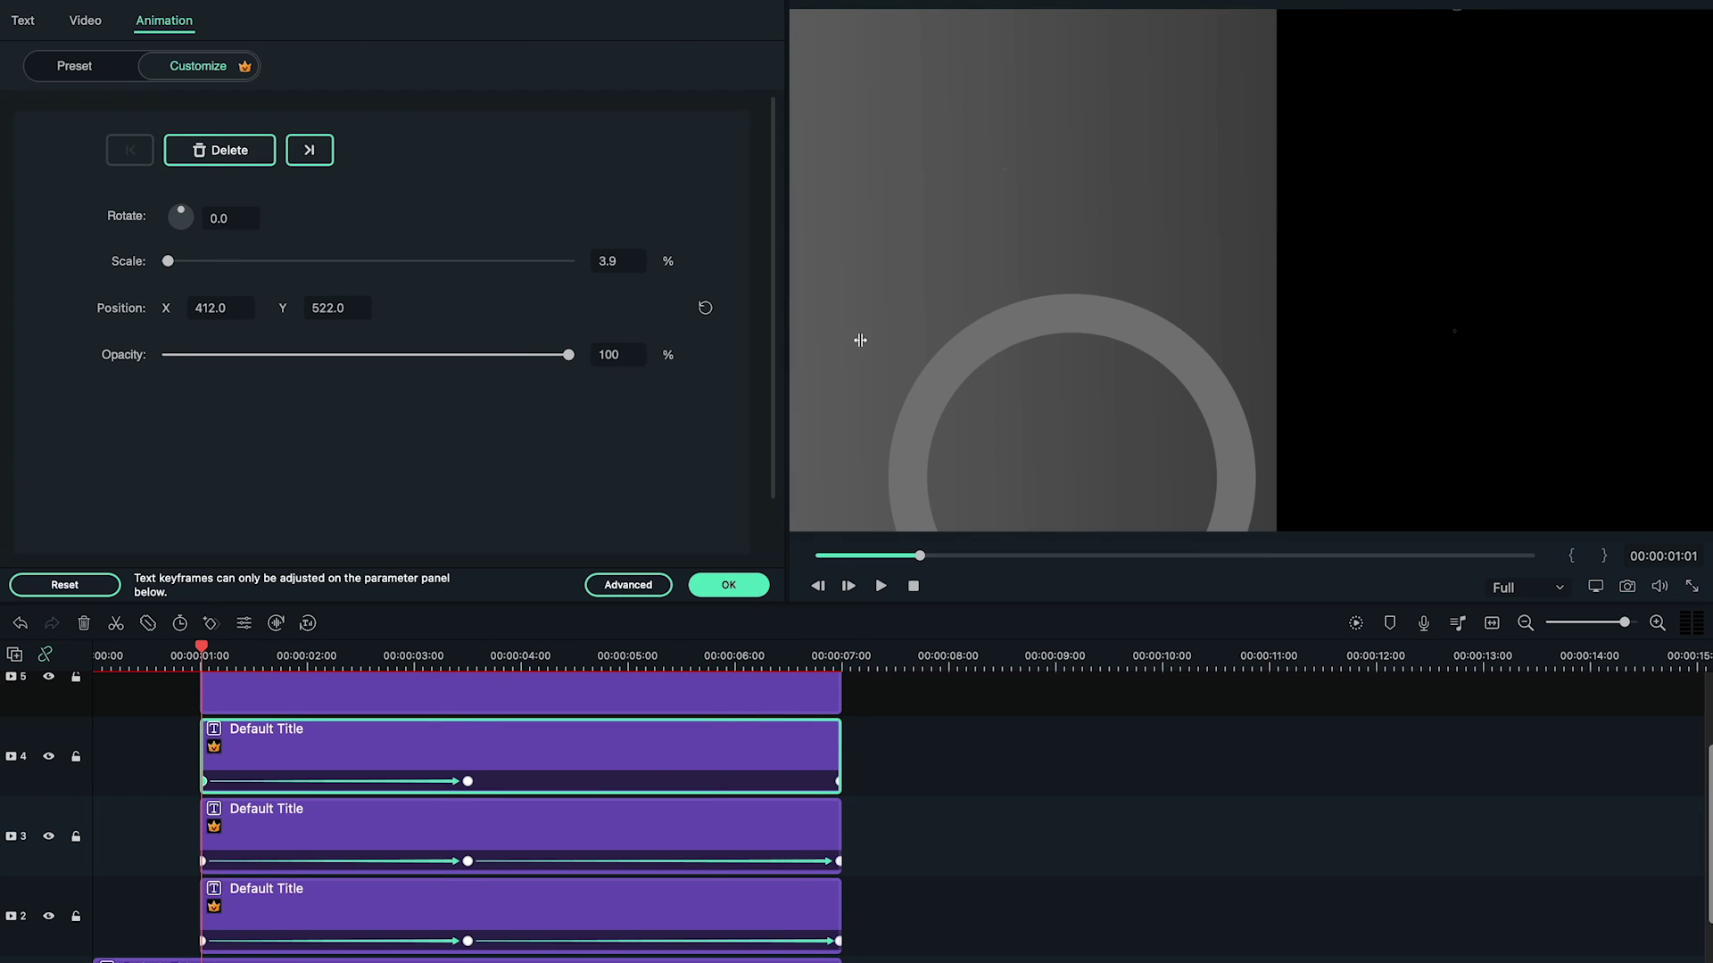
pyautogui.moveTo(168, 260); pyautogui.dragTo(286, 261)
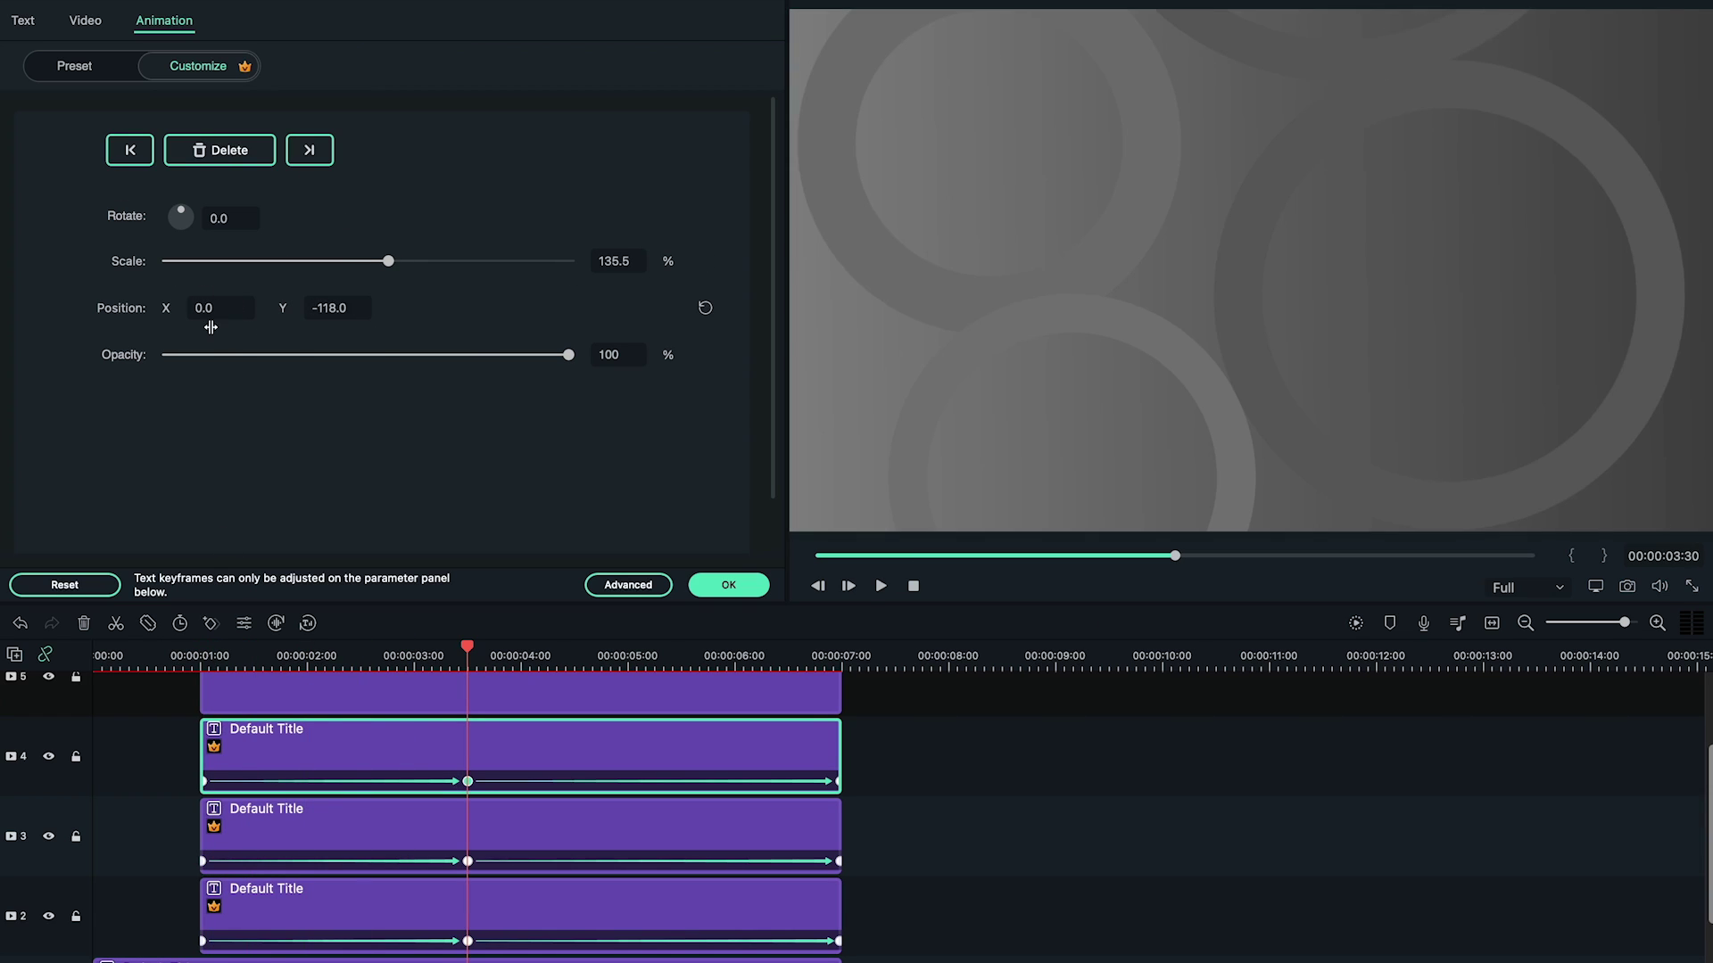
pyautogui.moveTo(327, 307); pyautogui.dragTo(145, 325)
pyautogui.moveTo(453, 661); pyautogui.dragTo(540, 711)
# Keyframe the track-5 ring at its start, 3:30 and end, starting from 5.2% scale
pyautogui.scroll(1, 540, 711)
pyautogui.click(539, 707)
pyautogui.click(205, 663)
pyautogui.click(220, 150)
pyautogui.click(468, 662)
pyautogui.click(220, 150)
pyautogui.click(838, 662)
pyautogui.click(249, 157)
pyautogui.doubleClick(129, 149)
pyautogui.moveTo(364, 261); pyautogui.dragTo(171, 265)
pyautogui.moveTo(202, 646); pyautogui.dragTo(466, 645)
# Stagger the ring titles to start around 1:30 (track 3), 1:57 (track 4) and 1:19 (track 5)
pyautogui.click(202, 659)
pyautogui.press('space')
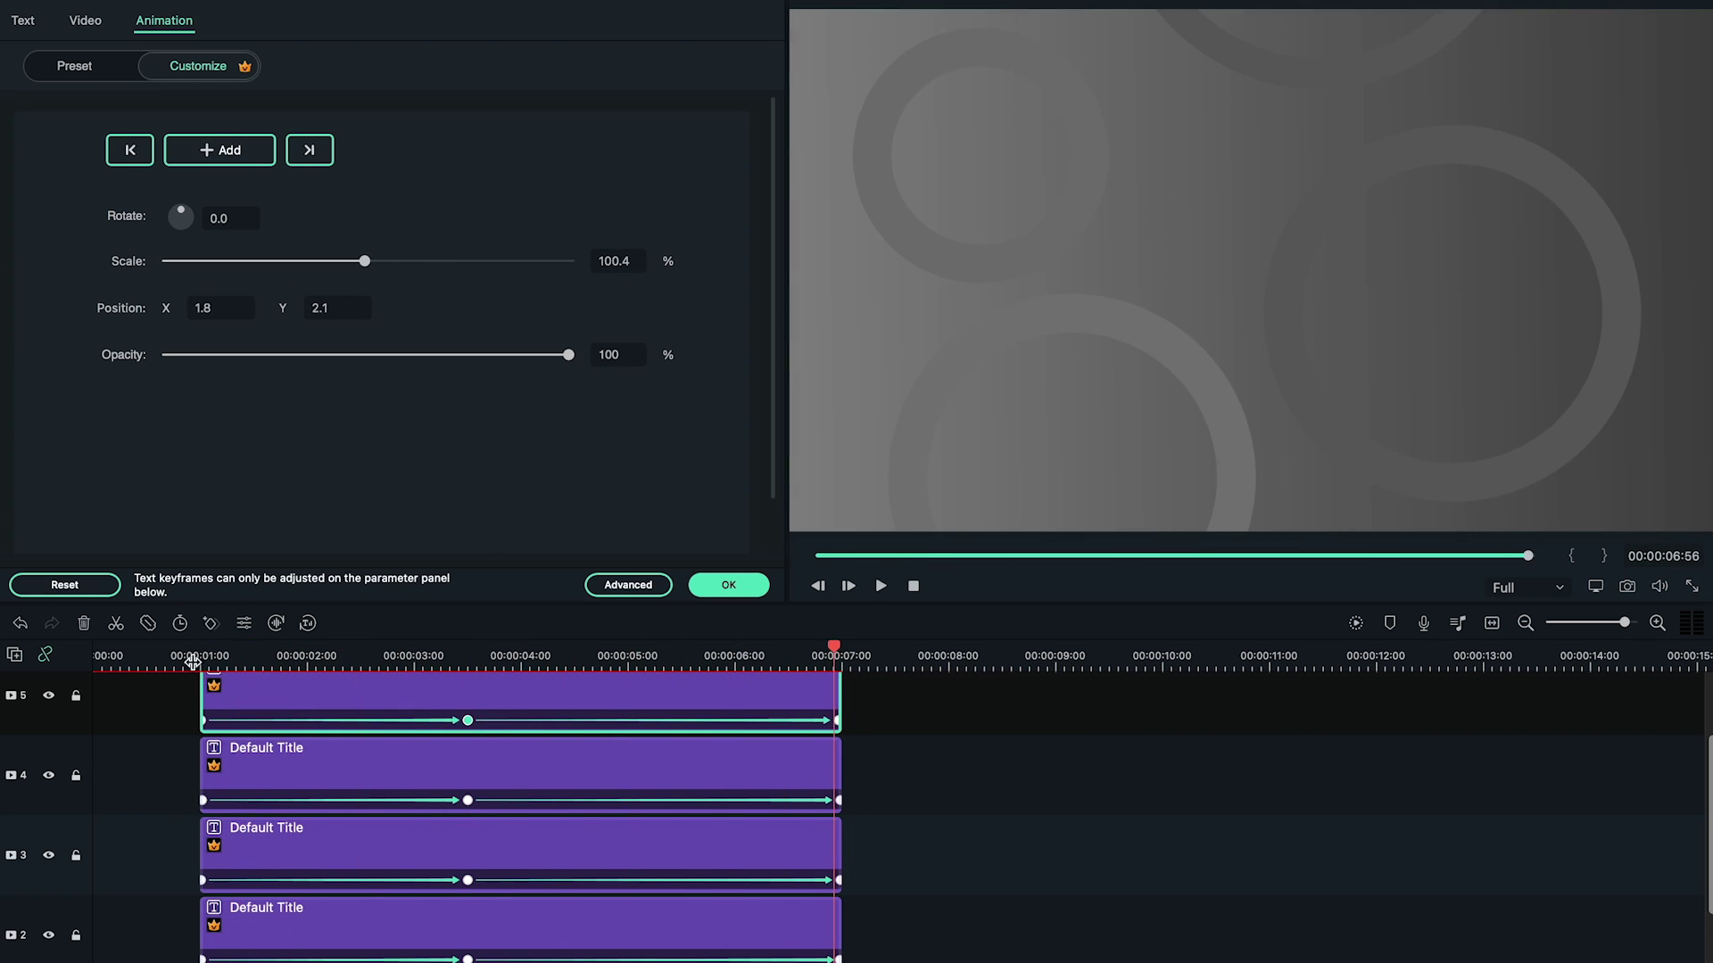
pyautogui.click(254, 657)
pyautogui.moveTo(217, 849); pyautogui.dragTo(271, 848)
pyautogui.moveTo(280, 778); pyautogui.dragTo(384, 756)
pyautogui.moveTo(338, 703); pyautogui.dragTo(371, 703)
pyautogui.moveTo(175, 667); pyautogui.dragTo(535, 647)
pyautogui.moveTo(507, 705); pyautogui.dragTo(546, 705)
pyautogui.moveTo(532, 667); pyautogui.dragTo(675, 685)
pyautogui.moveTo(401, 848); pyautogui.dragTo(504, 847)
pyautogui.moveTo(476, 667); pyautogui.dragTo(557, 674)
# Shift the ring titles' middle keyframes along their clips, moving track 3's to 00:00:04:48
pyautogui.click(153, 668)
pyautogui.moveTo(361, 701); pyautogui.dragTo(334, 701)
pyautogui.moveTo(153, 667); pyautogui.dragTo(571, 667)
pyautogui.moveTo(521, 880); pyautogui.dragTo(606, 881)
pyautogui.moveTo(468, 960); pyautogui.dragTo(403, 959)
pyautogui.moveTo(568, 801); pyautogui.dragTo(625, 801)
pyautogui.moveTo(879, 721); pyautogui.dragTo(821, 721)
pyautogui.moveTo(821, 720); pyautogui.dragTo(877, 724)
pyautogui.moveTo(509, 721); pyautogui.dragTo(619, 722)
pyautogui.moveTo(178, 667); pyautogui.dragTo(735, 667)
pyautogui.moveTo(626, 801); pyautogui.dragTo(738, 801)
pyautogui.moveTo(607, 880); pyautogui.dragTo(528, 881)
# Lengthen the ring title clips so they all end together near 8 seconds
pyautogui.moveTo(639, 647); pyautogui.dragTo(871, 647)
pyautogui.moveTo(893, 852); pyautogui.dragTo(942, 852)
pyautogui.moveTo(840, 928); pyautogui.dragTo(942, 928)
pyautogui.moveTo(883, 709); pyautogui.dragTo(942, 709)
pyautogui.moveTo(871, 647); pyautogui.dragTo(721, 647)
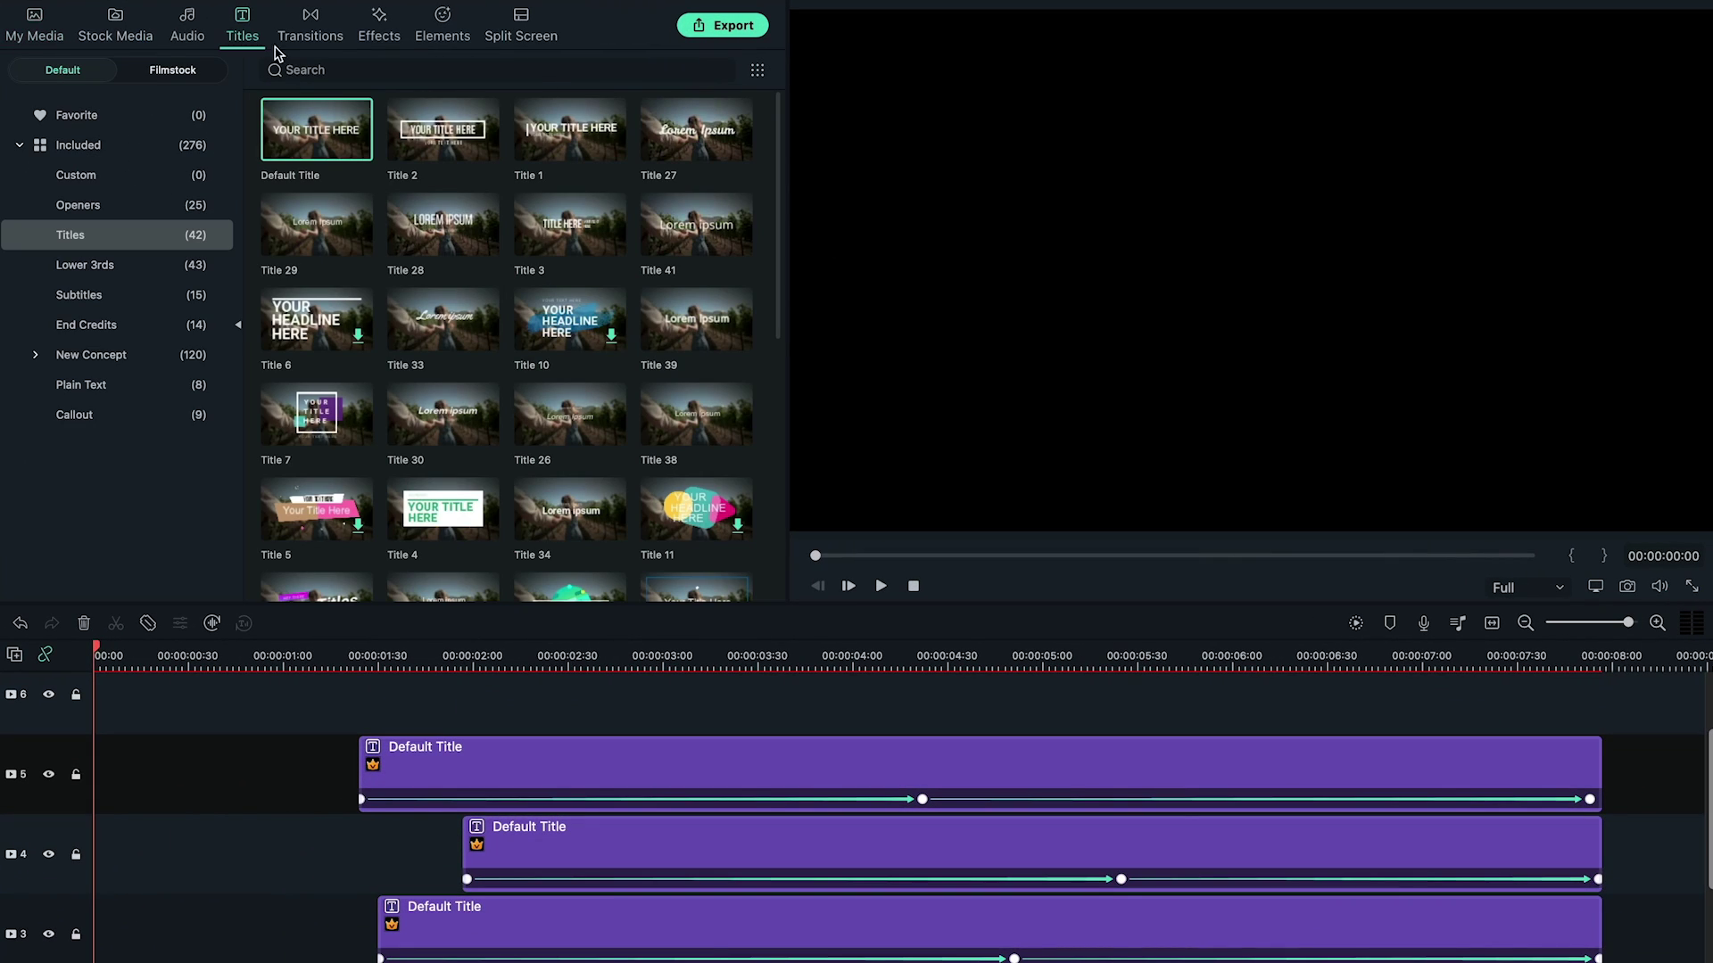
# Add a Default Title on track 6 at 1:30, extended to end with the ring clips
pyautogui.click(379, 658)
pyautogui.moveTo(406, 529); pyautogui.dragTo(392, 704)
pyautogui.moveTo(1325, 690); pyautogui.dragTo(1597, 691)
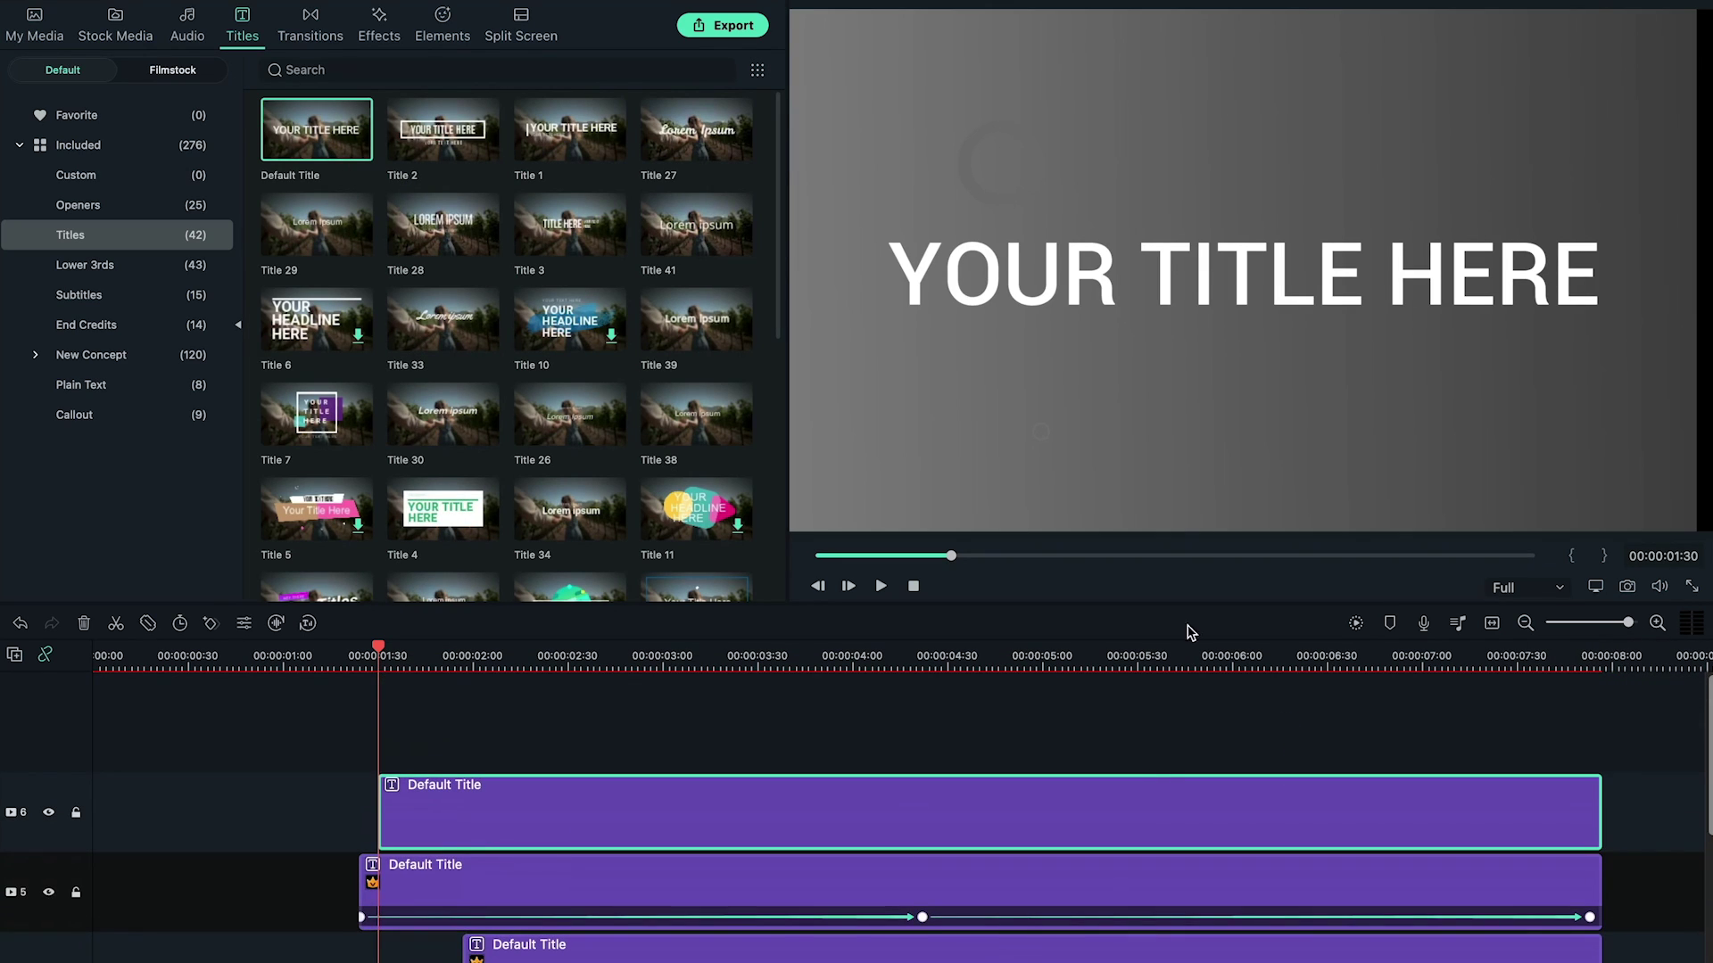
pyautogui.doubleClick(1021, 810)
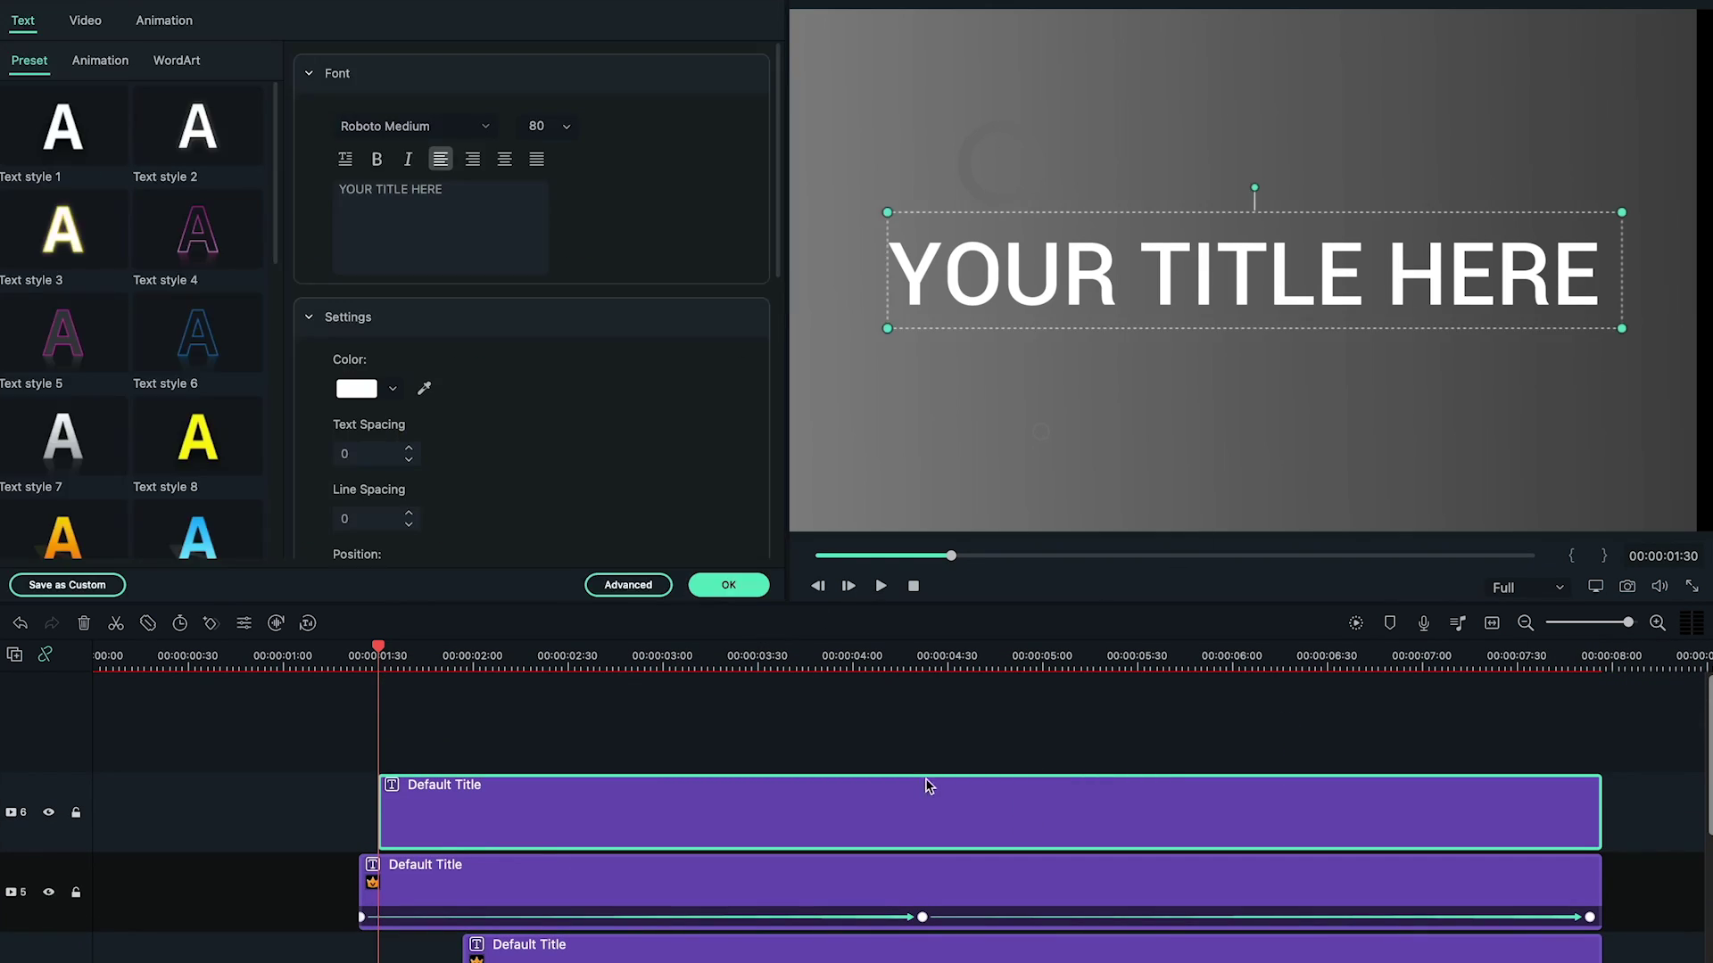
# Turn off the text fill and give it a white outline at 50% opacity with thickness 1
pyautogui.click(634, 587)
pyautogui.click(289, 564)
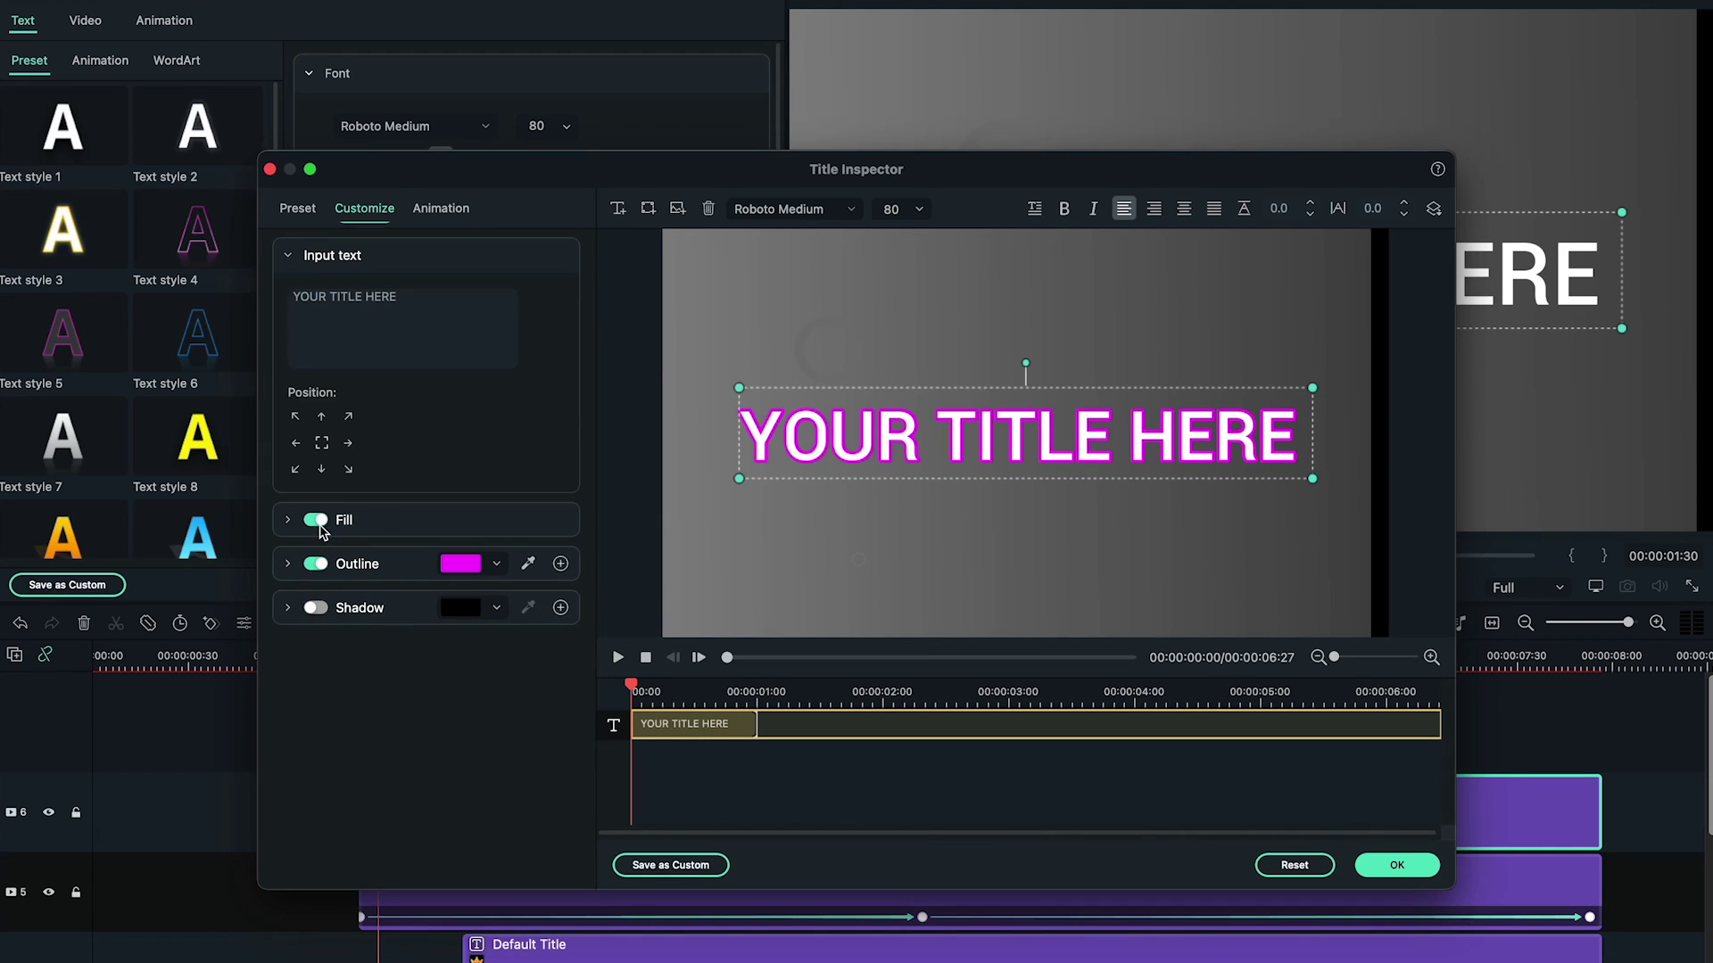
pyautogui.click(317, 520)
pyautogui.click(288, 563)
pyautogui.click(460, 564)
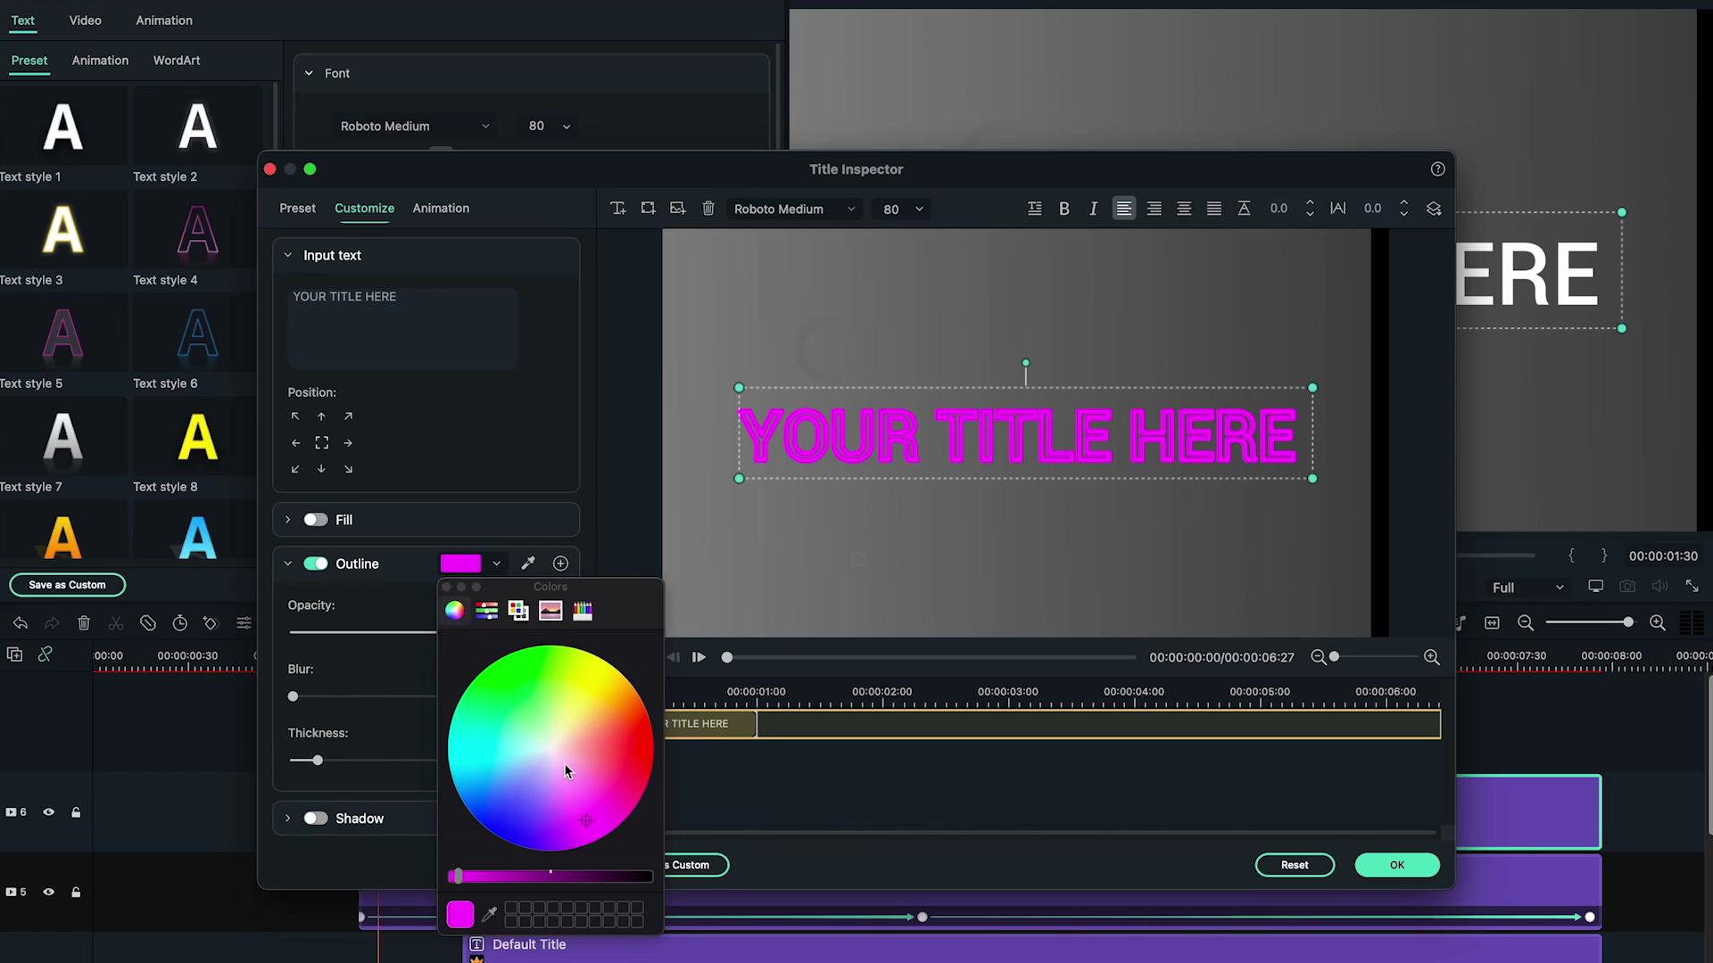
pyautogui.click(518, 610)
pyautogui.click(506, 872)
pyautogui.click(448, 588)
pyautogui.moveTo(450, 634); pyautogui.dragTo(375, 642)
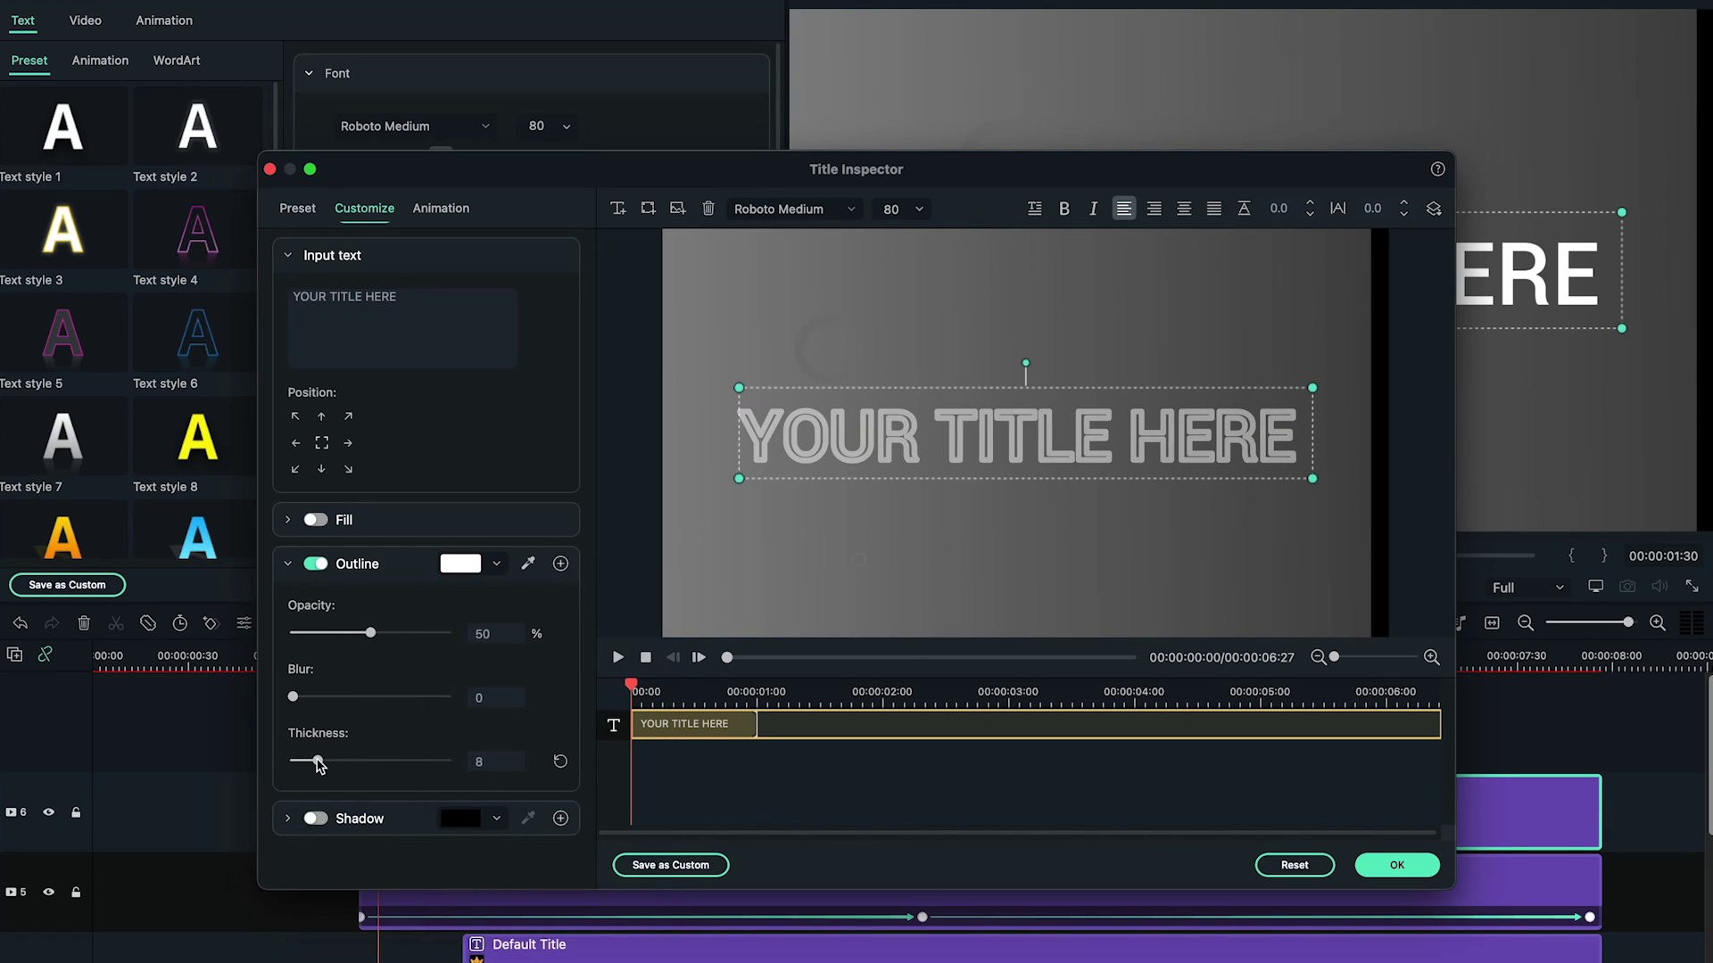
pyautogui.moveTo(319, 765); pyautogui.dragTo(298, 767)
# Make the text TYPOGRAPHY in Montserrat ExtraBold, size 280, with -20 letter spacing
pyautogui.click(793, 209)
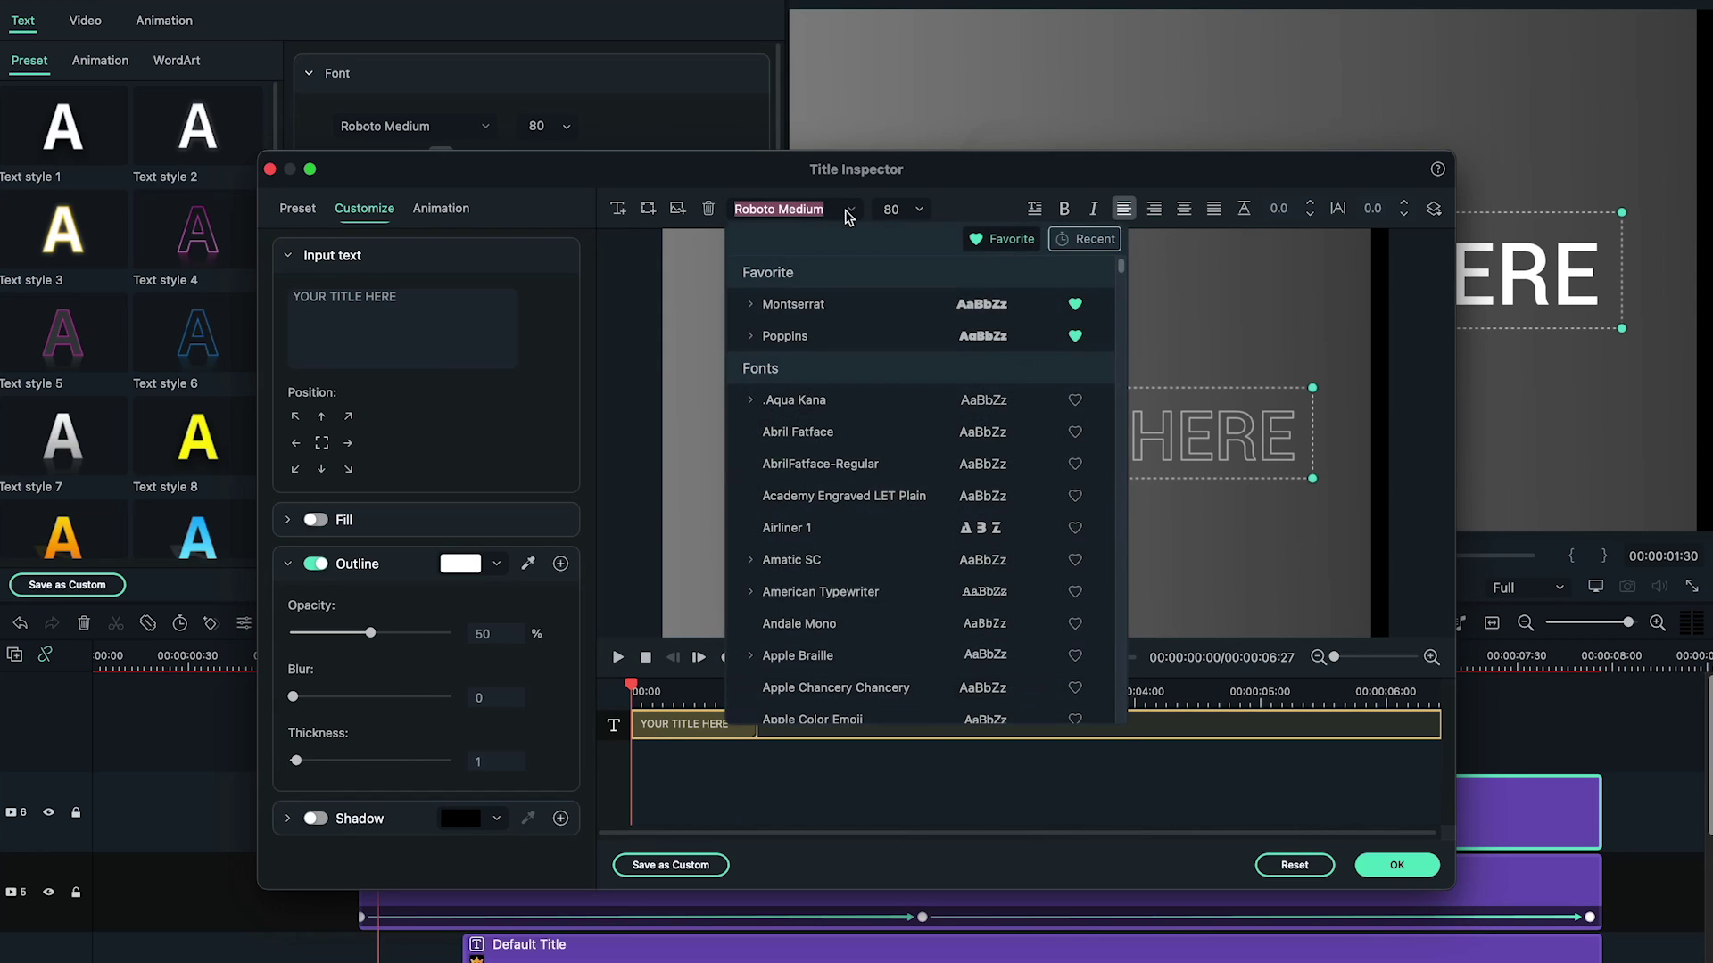
pyautogui.click(764, 309)
pyautogui.click(913, 420)
pyautogui.doubleClick(912, 419)
pyautogui.write('TYPOGRAPHY')
pyautogui.moveTo(1378, 209); pyautogui.dragTo(1354, 229)
pyautogui.click(918, 210)
pyautogui.click(908, 473)
# Enlarge the TYPOGRAPHY text to overflow the frame, aligned to its left edge
pyautogui.moveTo(845, 303); pyautogui.dragTo(1427, 301)
pyautogui.moveTo(925, 271); pyautogui.dragTo(598, 201)
pyautogui.moveTo(829, 358); pyautogui.dragTo(948, 400)
pyautogui.moveTo(688, 239); pyautogui.dragTo(579, 191)
pyautogui.moveTo(746, 425); pyautogui.dragTo(861, 469)
pyautogui.moveTo(669, 259); pyautogui.dragTo(513, 179)
pyautogui.moveTo(747, 440); pyautogui.dragTo(868, 452)
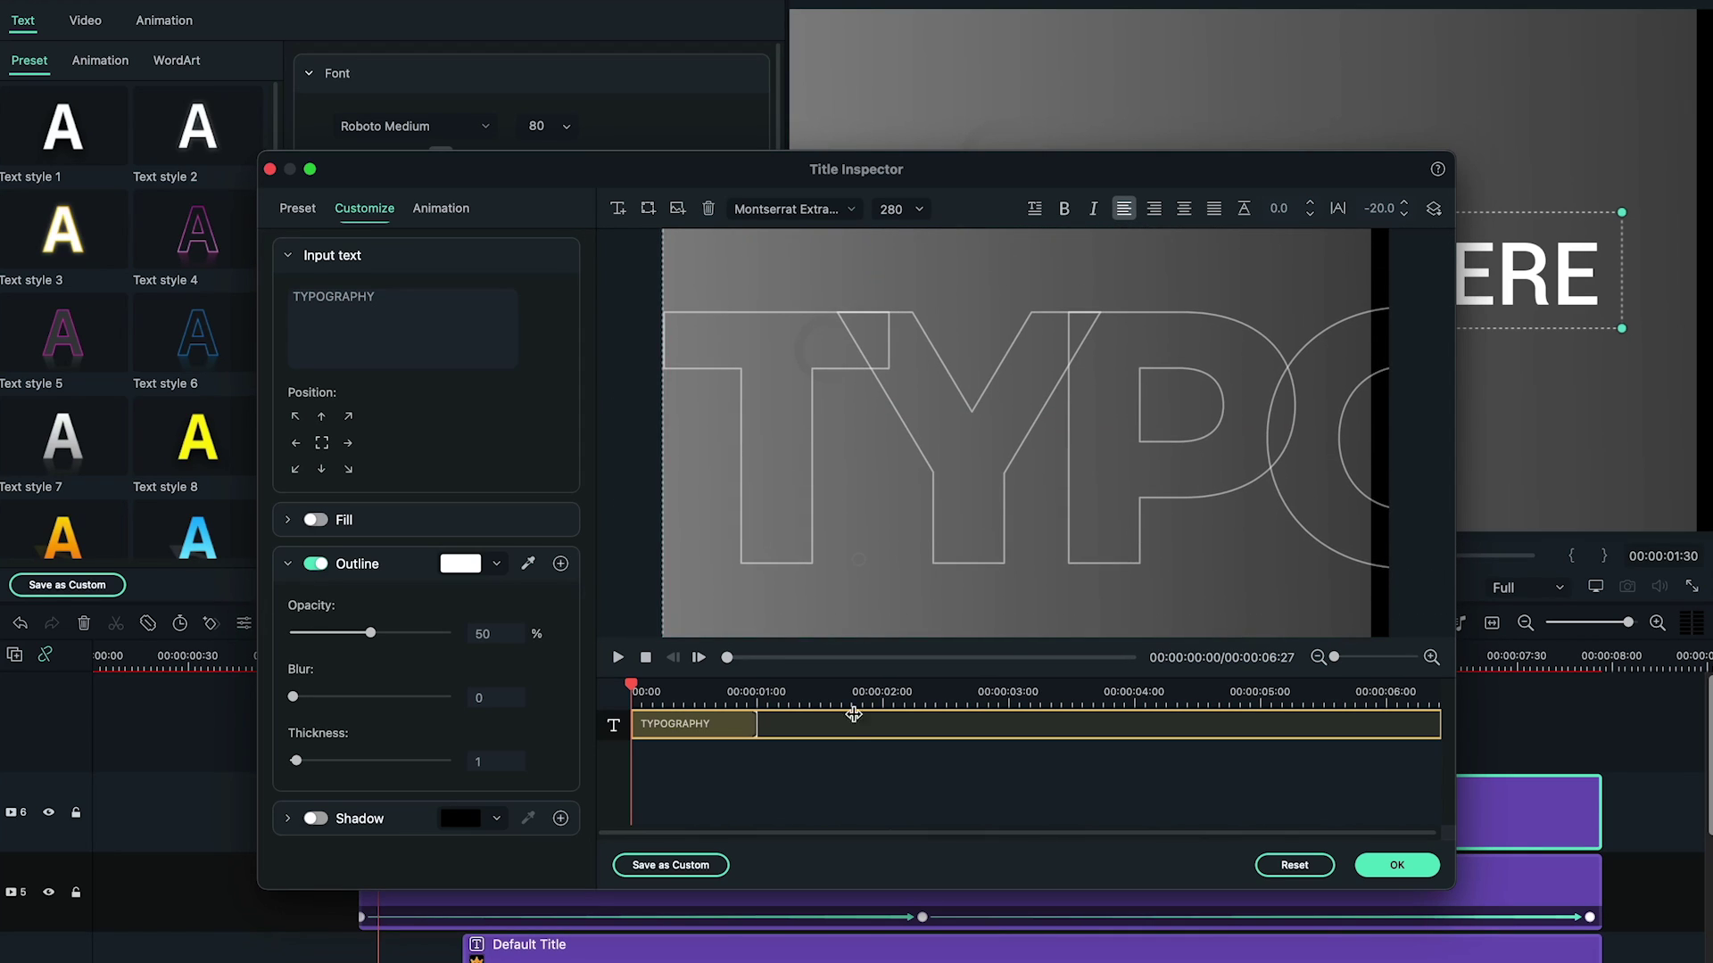
# Apply the Type Writer animation to TYPOGRAPHY, preview the reveal, and confirm with OK
pyautogui.click(443, 207)
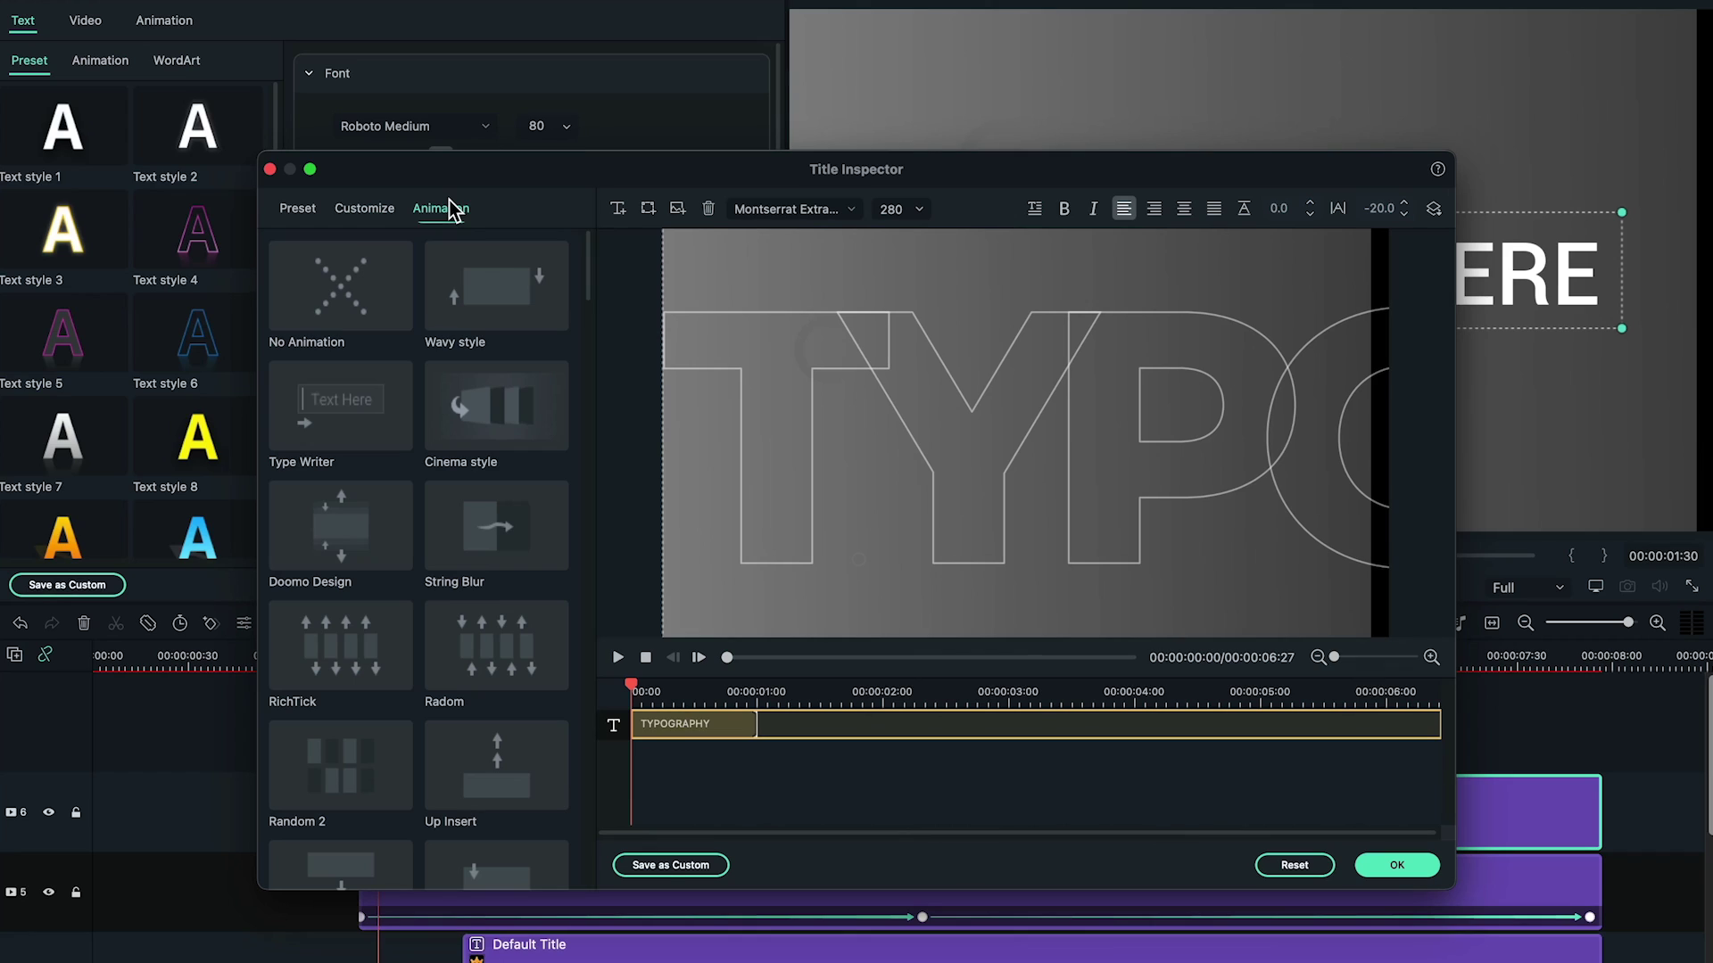
pyautogui.click(332, 413)
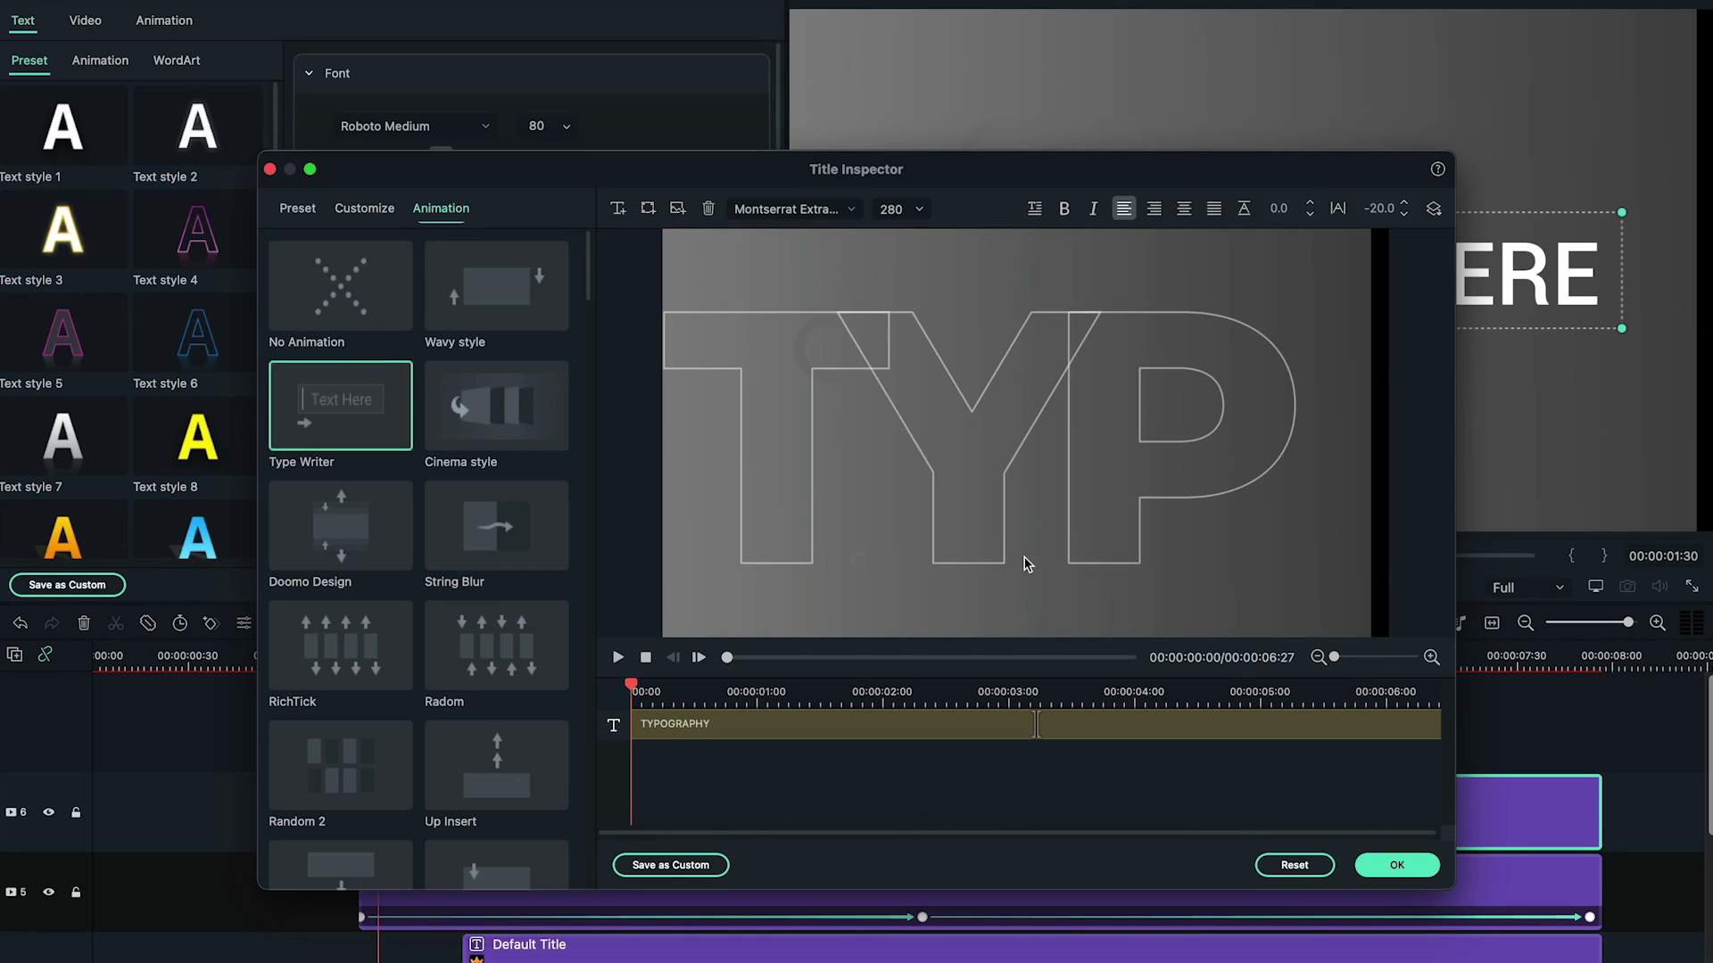
pyautogui.click(1003, 727)
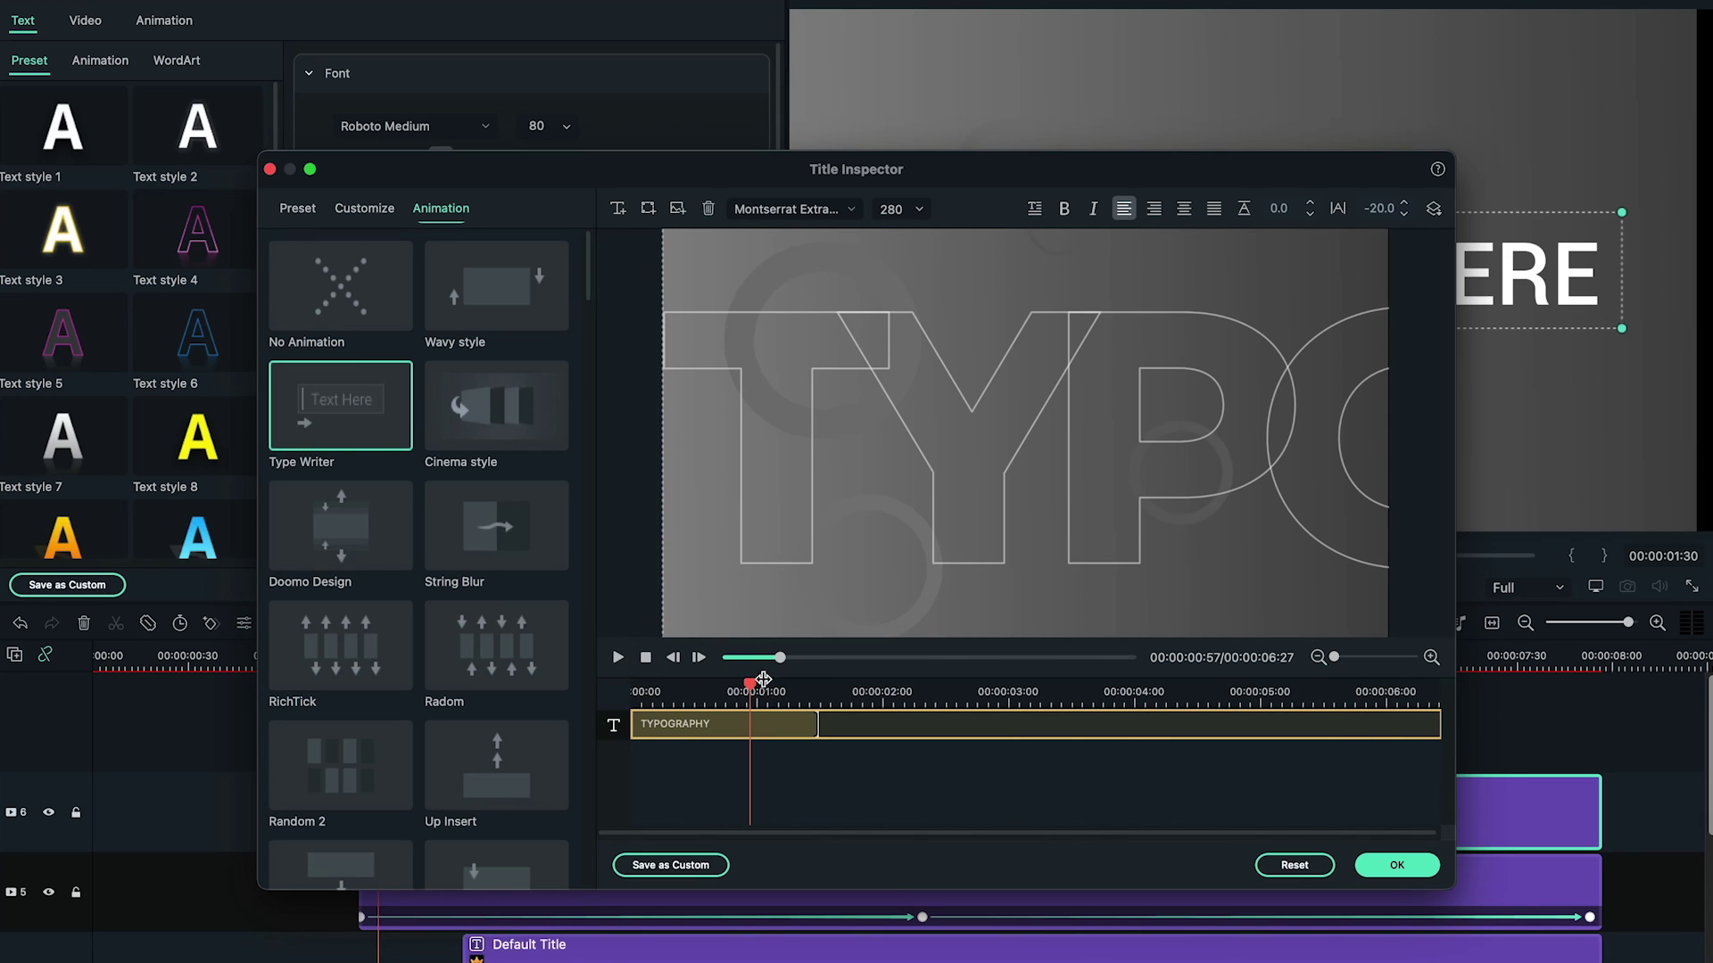
pyautogui.moveTo(761, 679)
pyautogui.mouseDown()
pyautogui.moveTo(1124, 682)
pyautogui.moveTo(734, 682)
pyautogui.moveTo(785, 682)
pyautogui.mouseUp()
pyautogui.click(1397, 865)
pyautogui.moveTo(378, 648)
pyautogui.mouseDown()
pyautogui.moveTo(306, 655)
pyautogui.moveTo(467, 656)
pyautogui.moveTo(404, 667)
pyautogui.mouseUp()
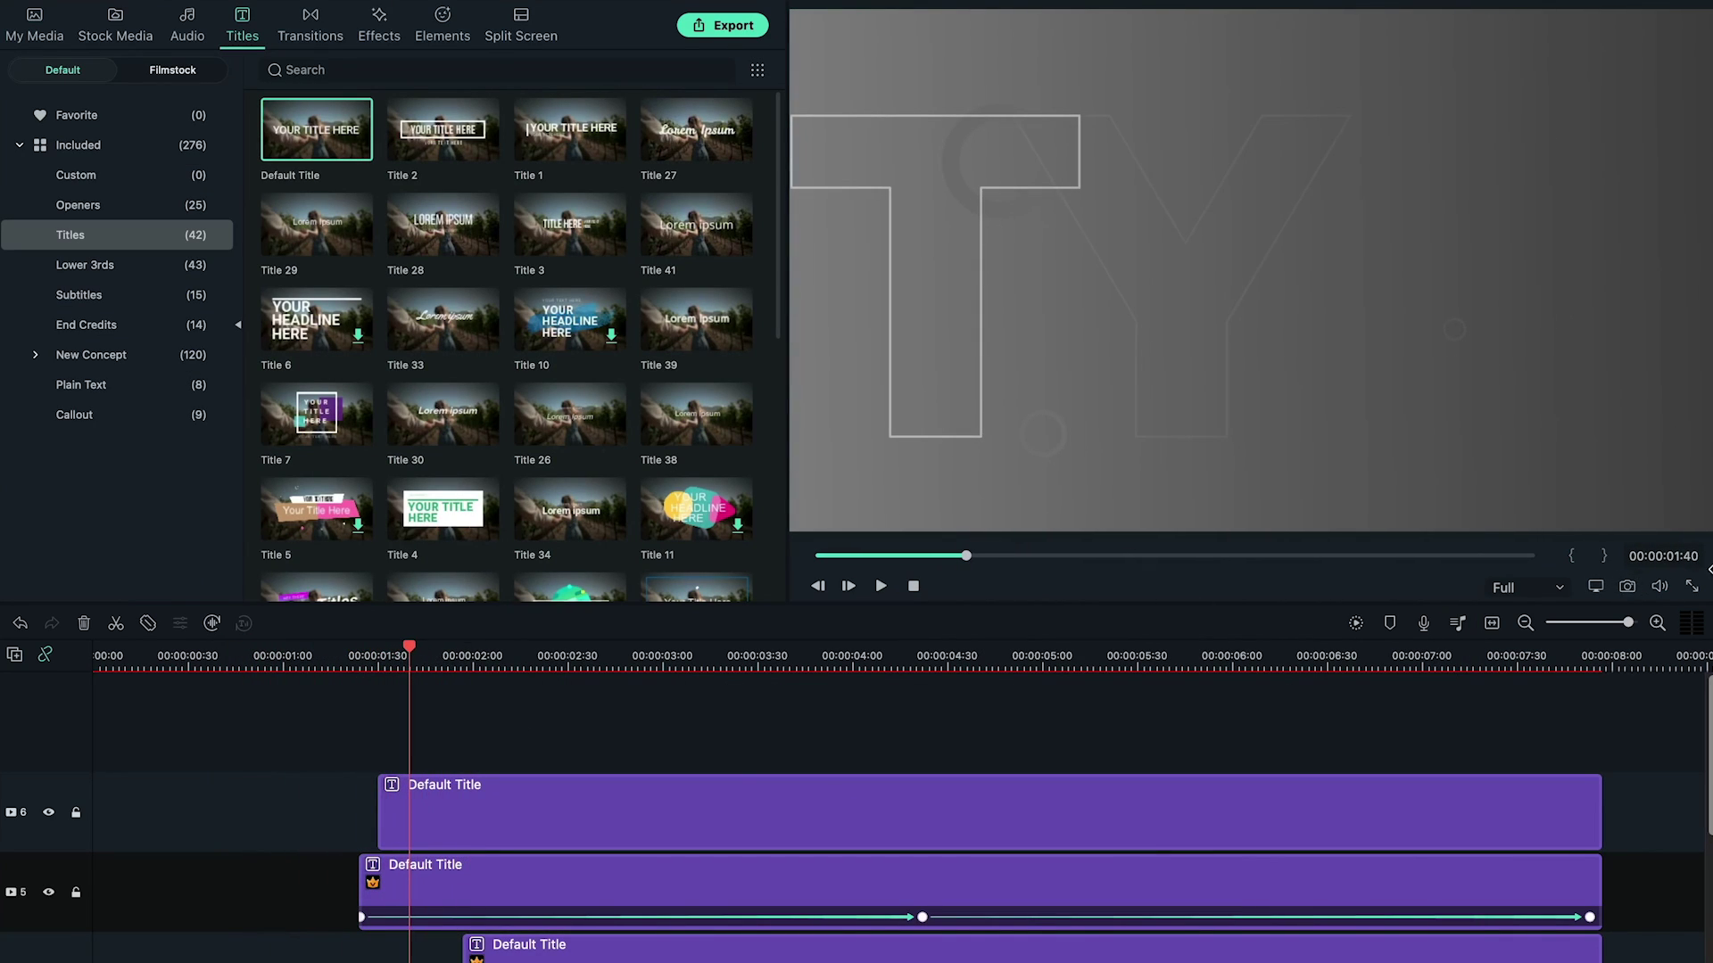
# Keyframe TYPOGRAPHY's Position X from 0.0 at the start to -3890.0 around 7 seconds
pyautogui.doubleClick(569, 812)
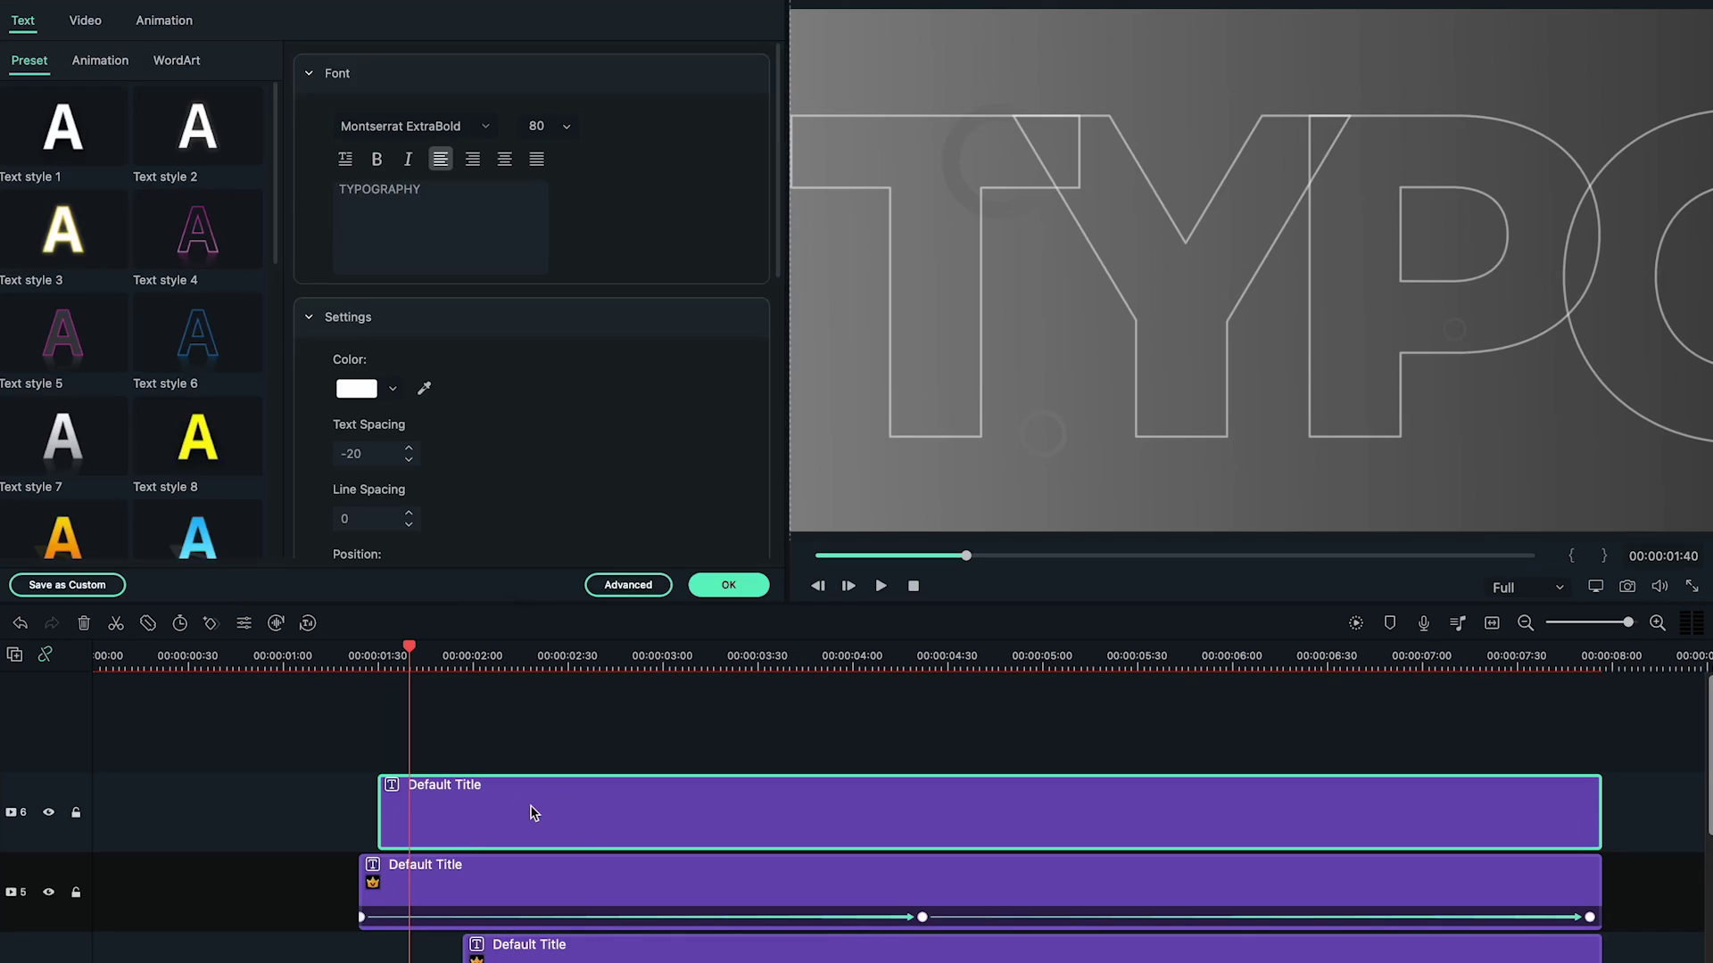
pyautogui.click(171, 27)
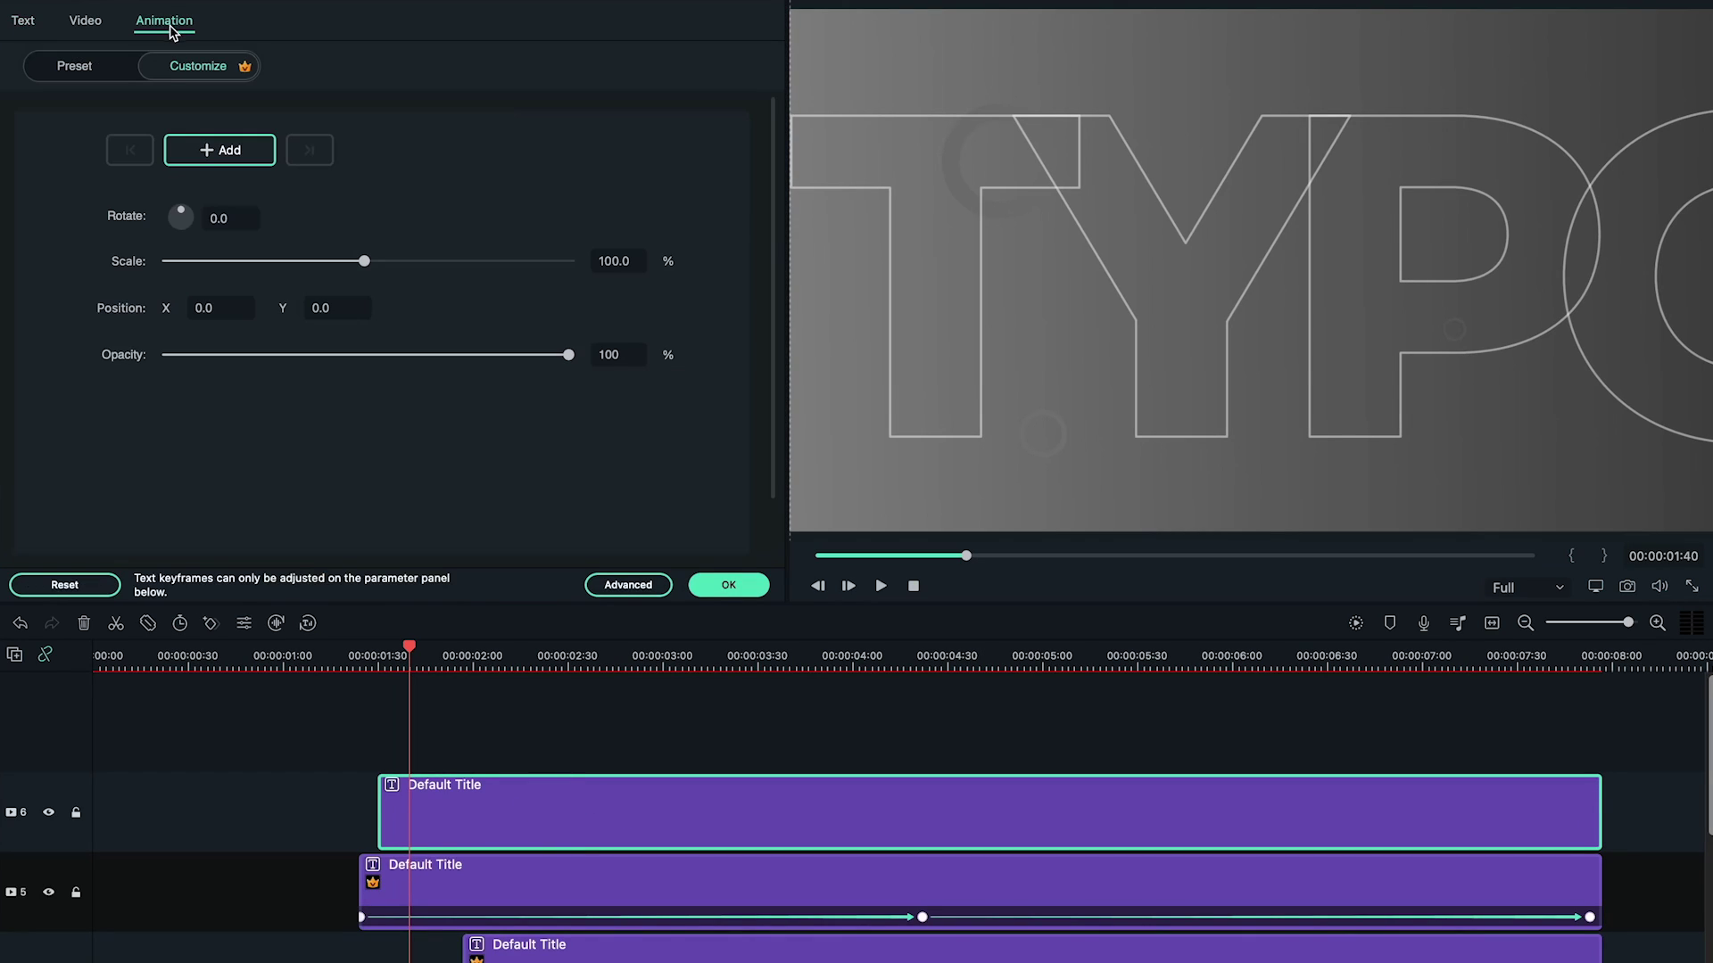
pyautogui.click(198, 154)
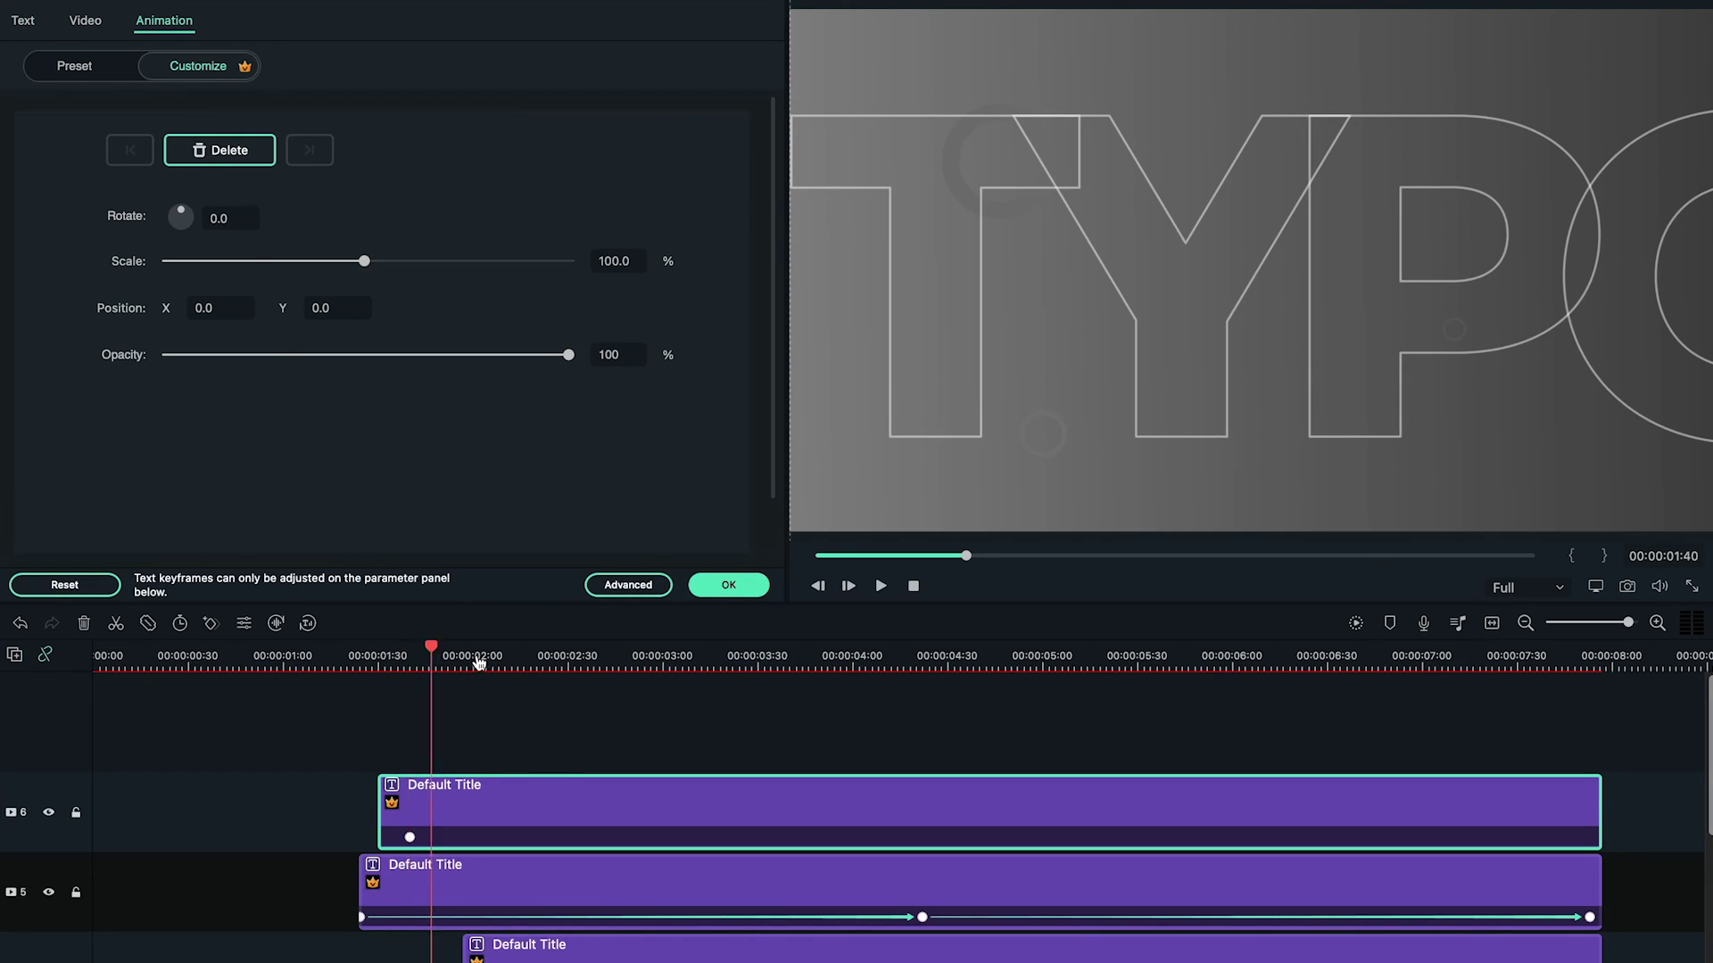
pyautogui.moveTo(484, 663); pyautogui.dragTo(1457, 778)
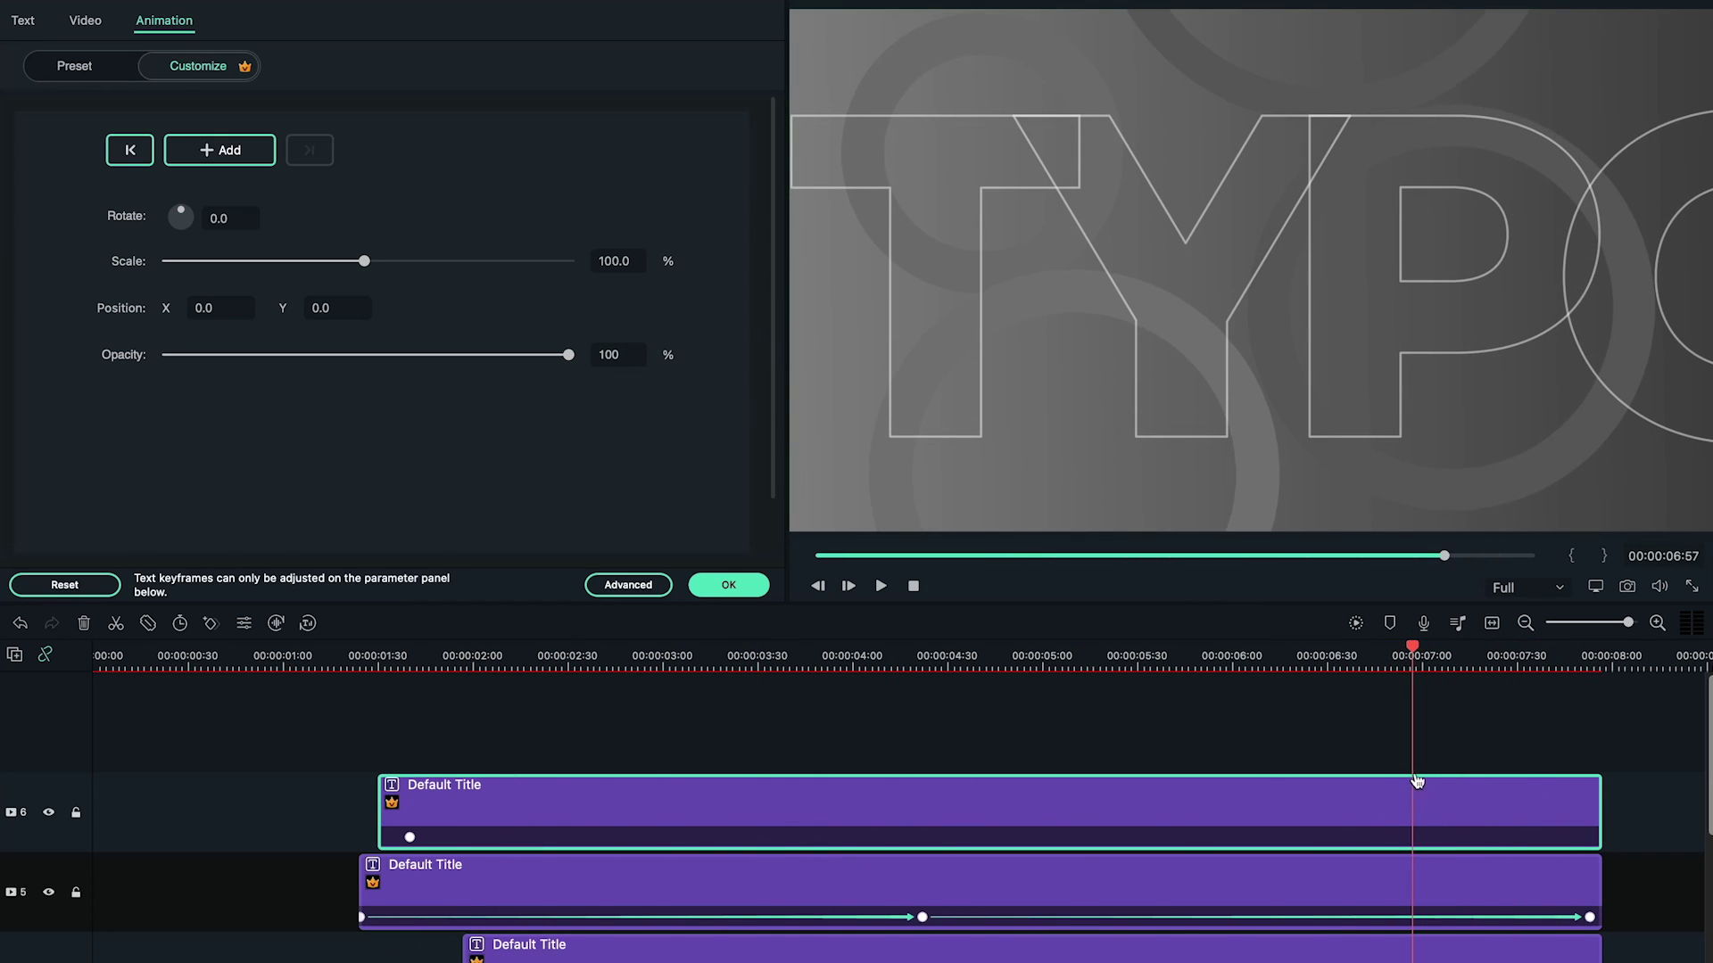
pyautogui.moveTo(216, 312); pyautogui.dragTo(520, 313)
pyautogui.moveTo(1421, 643); pyautogui.dragTo(1455, 734)
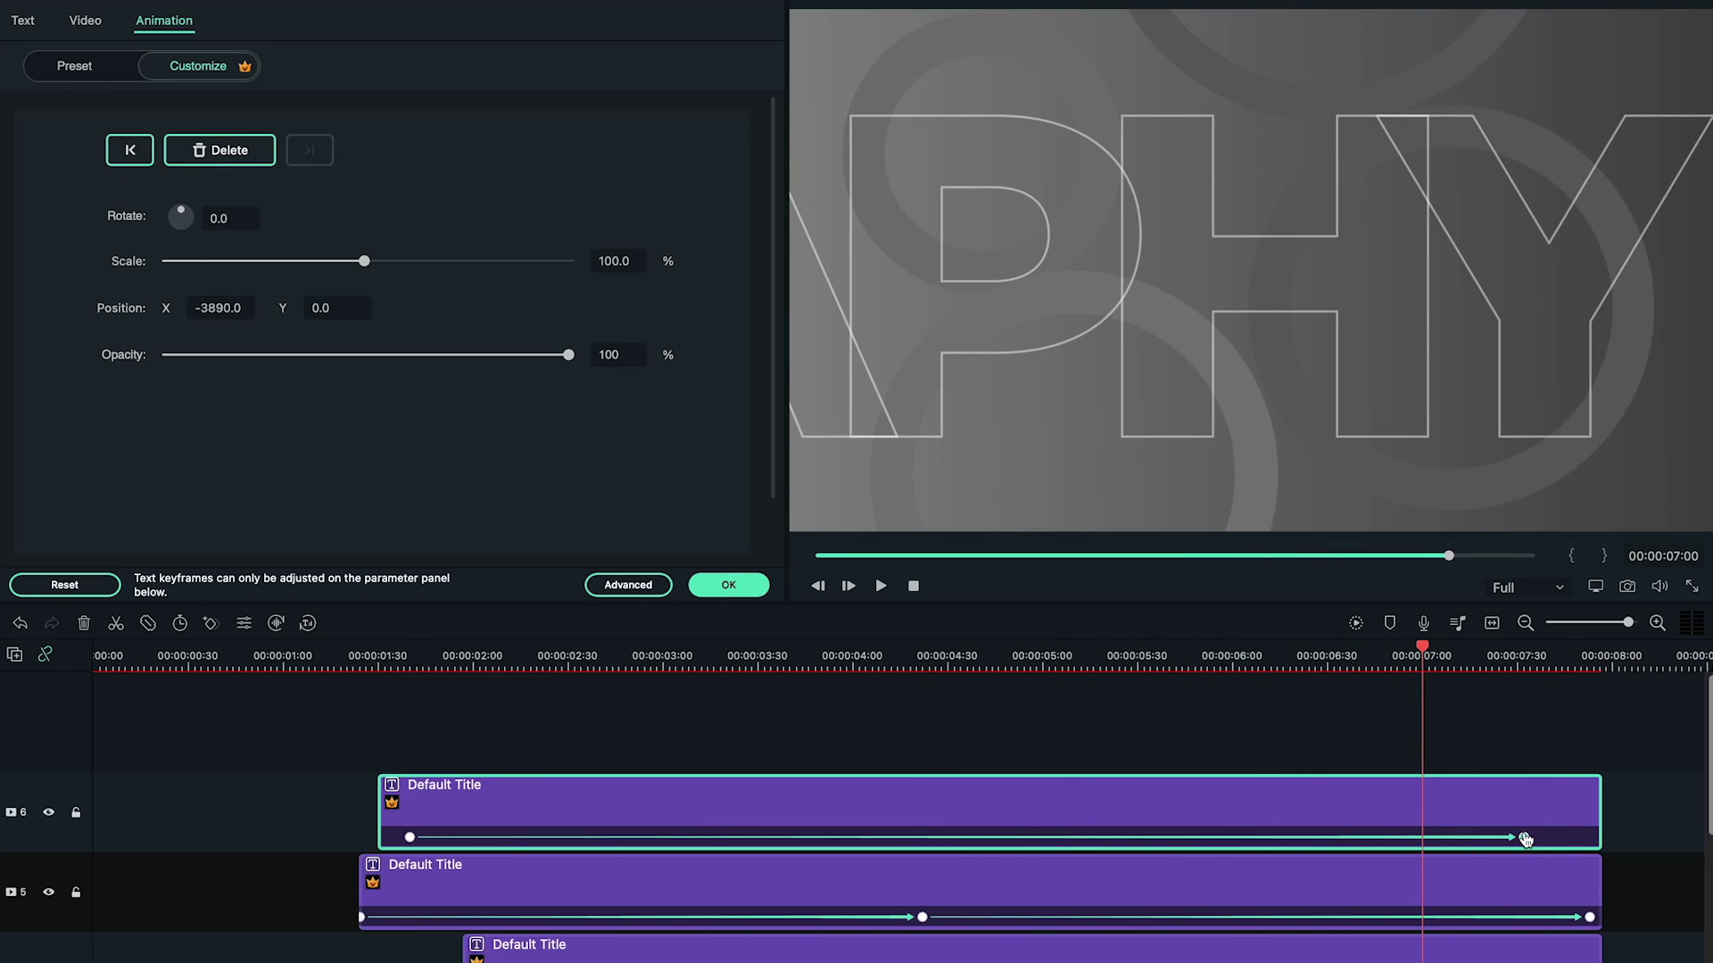
pyautogui.click(1526, 839)
pyautogui.moveTo(1521, 648); pyautogui.dragTo(501, 730)
# Add a track-7 title spanning the clips, set to FILMORA in Montserrat ExtraBold at size 120
pyautogui.click(726, 585)
pyautogui.moveTo(387, 695); pyautogui.dragTo(1476, 727)
pyautogui.doubleClick(1275, 736)
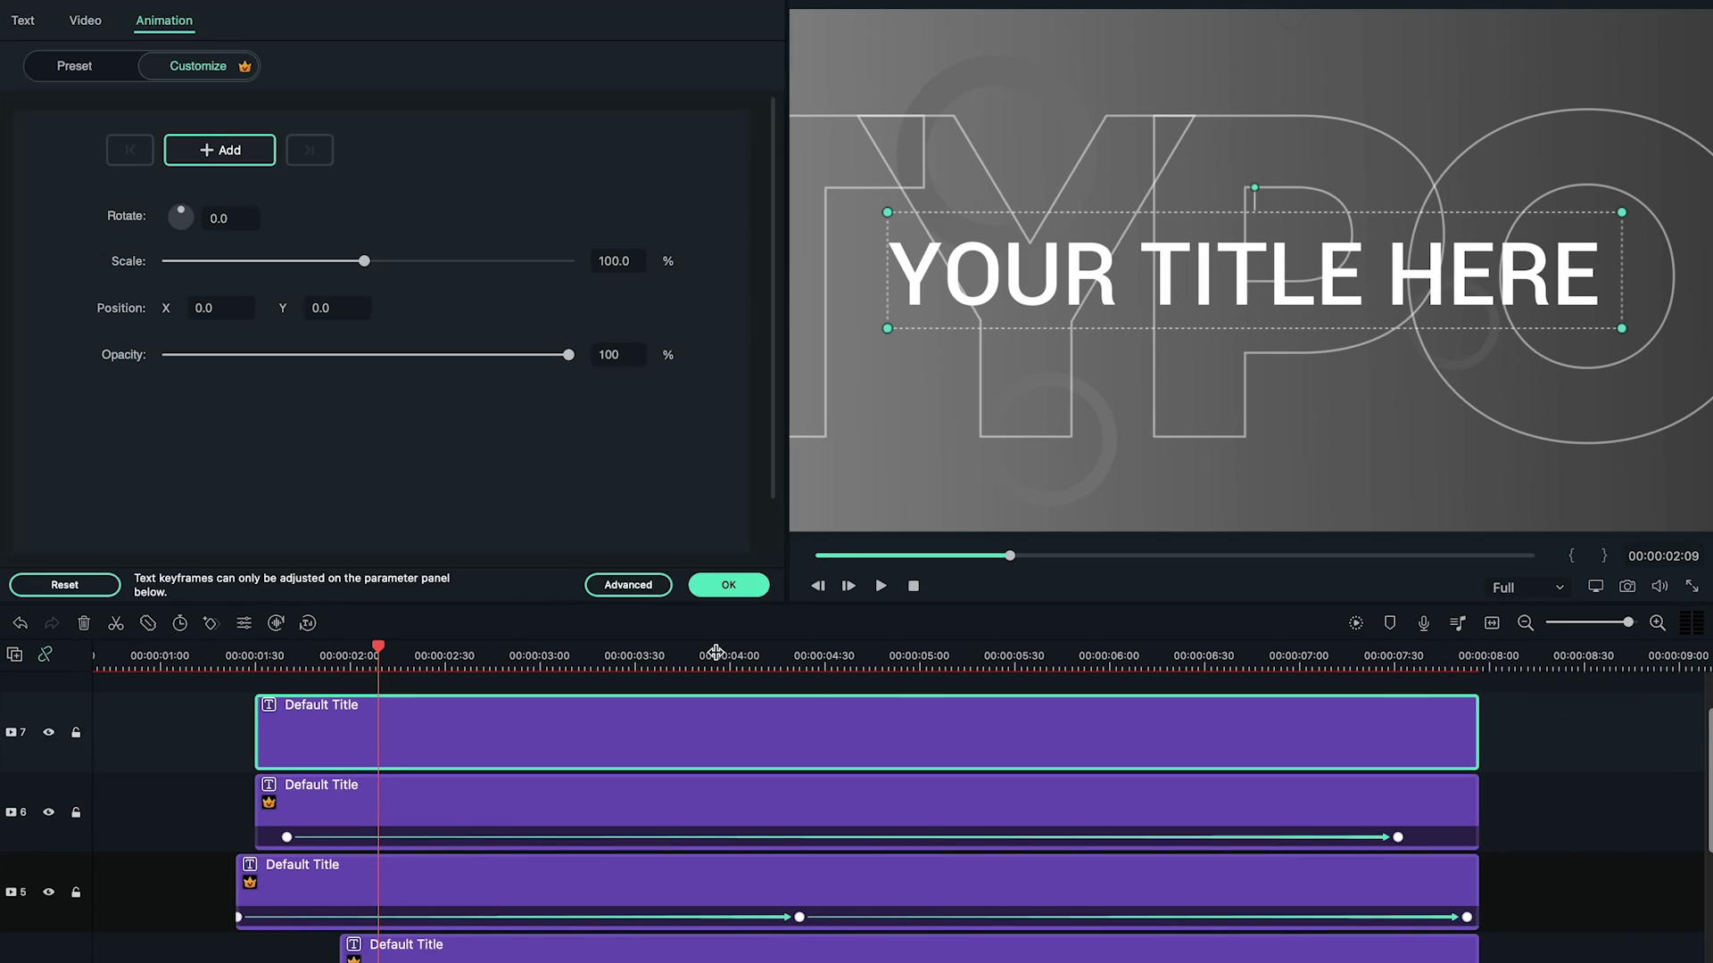
pyautogui.click(628, 584)
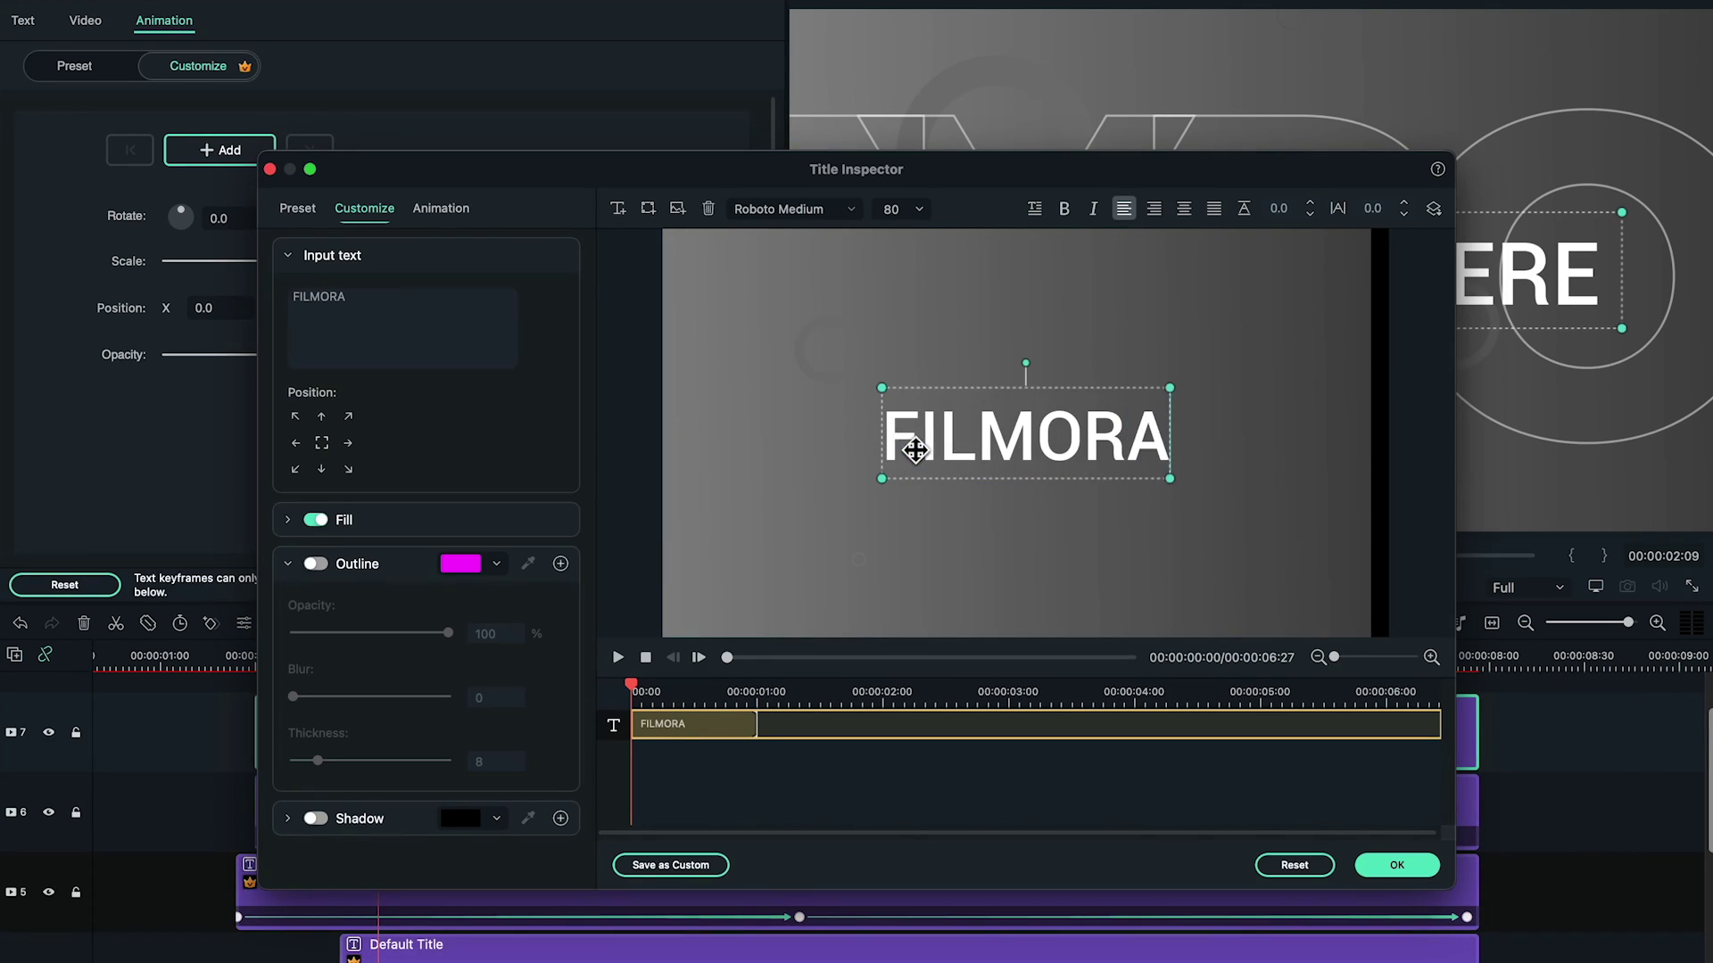
pyautogui.click(789, 209)
pyautogui.click(899, 437)
pyautogui.moveTo(1193, 388); pyautogui.dragTo(1273, 366)
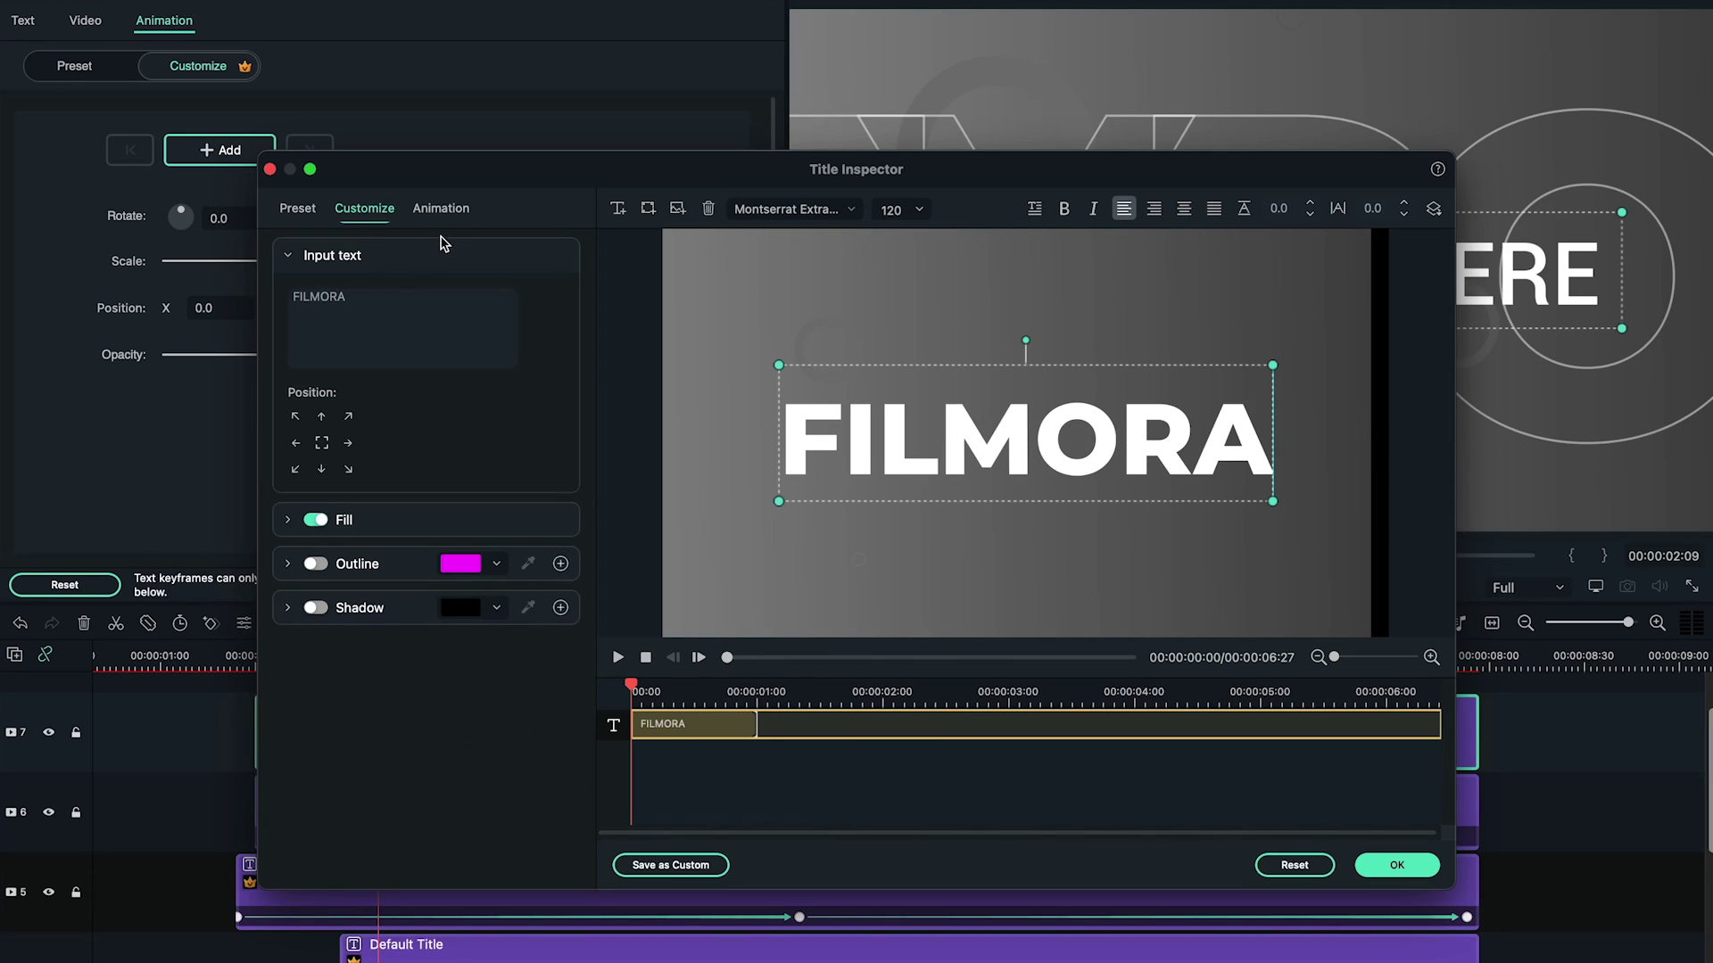
# Apply the Random 2 animation to FILMORA and lengthen its middle section
pyautogui.click(443, 211)
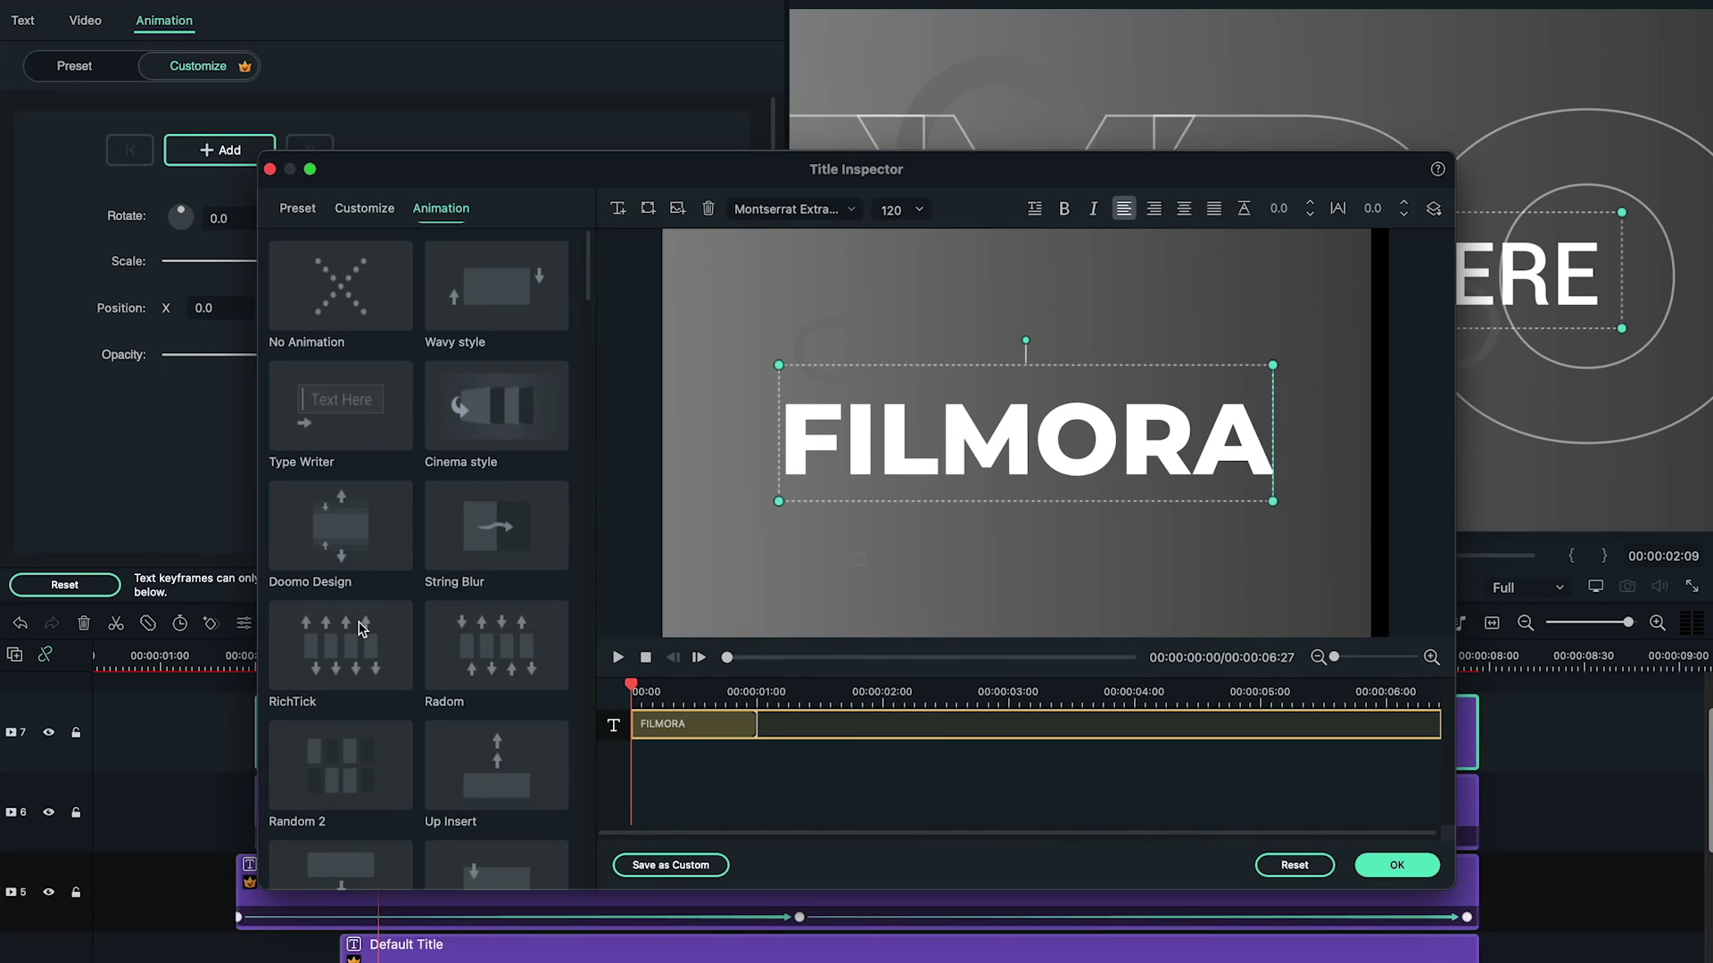
pyautogui.click(328, 750)
pyautogui.moveTo(757, 724); pyautogui.dragTo(1032, 723)
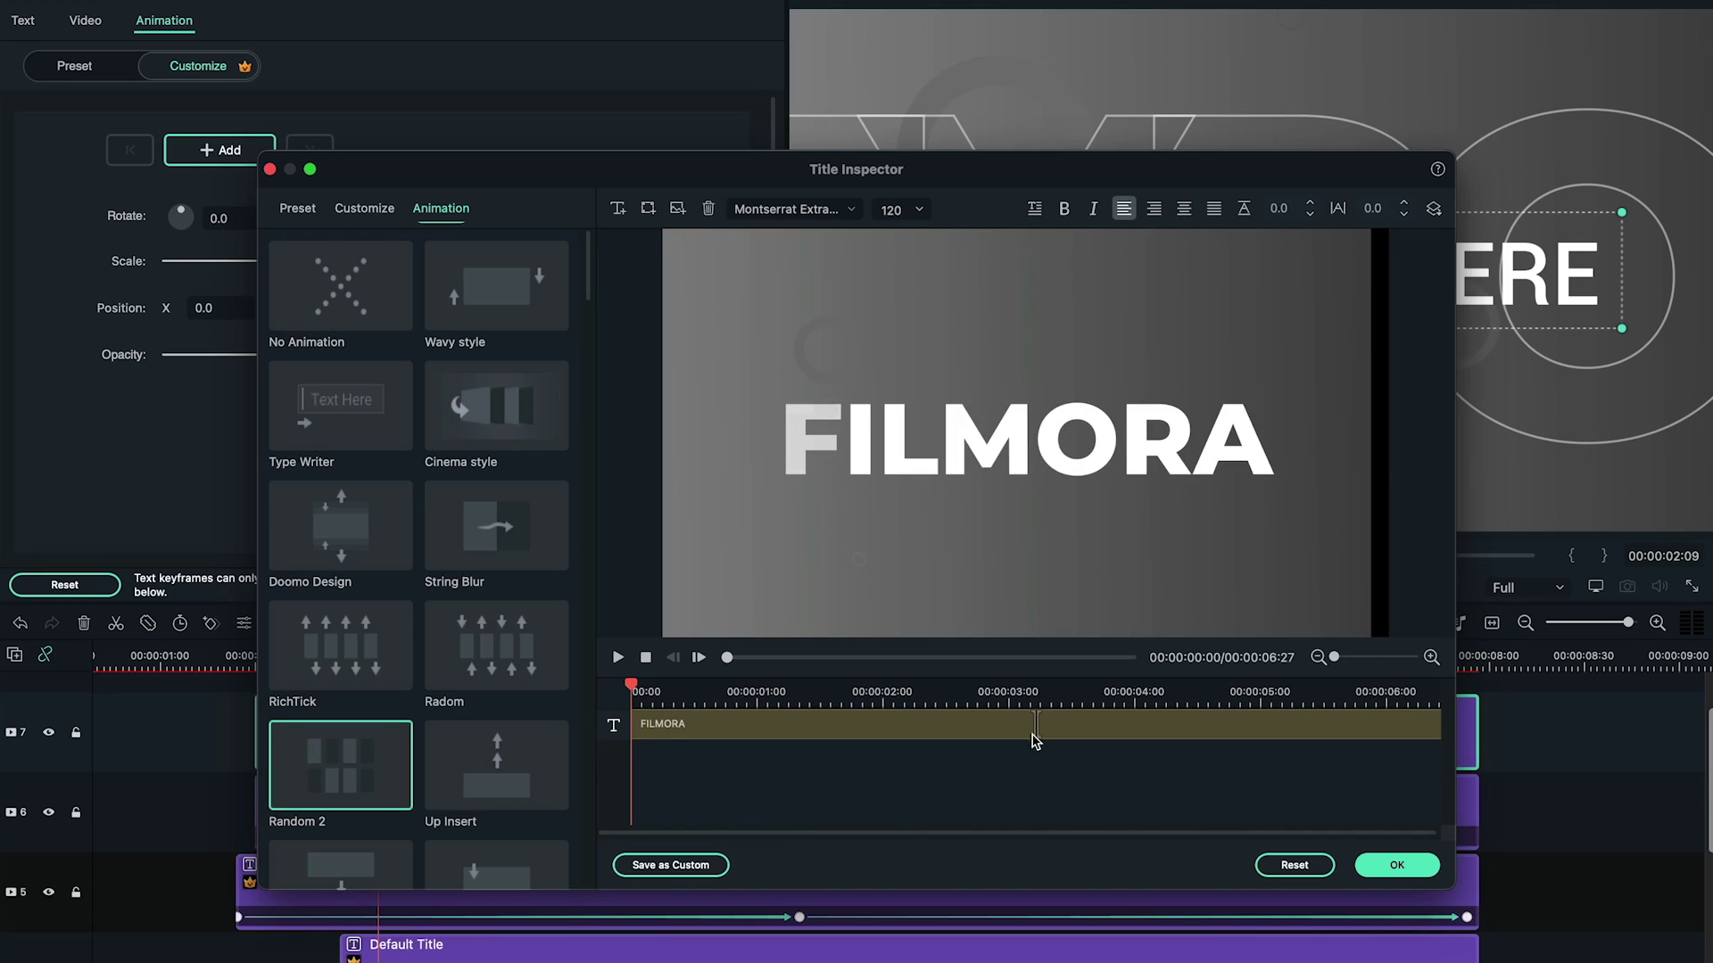
pyautogui.click(617, 658)
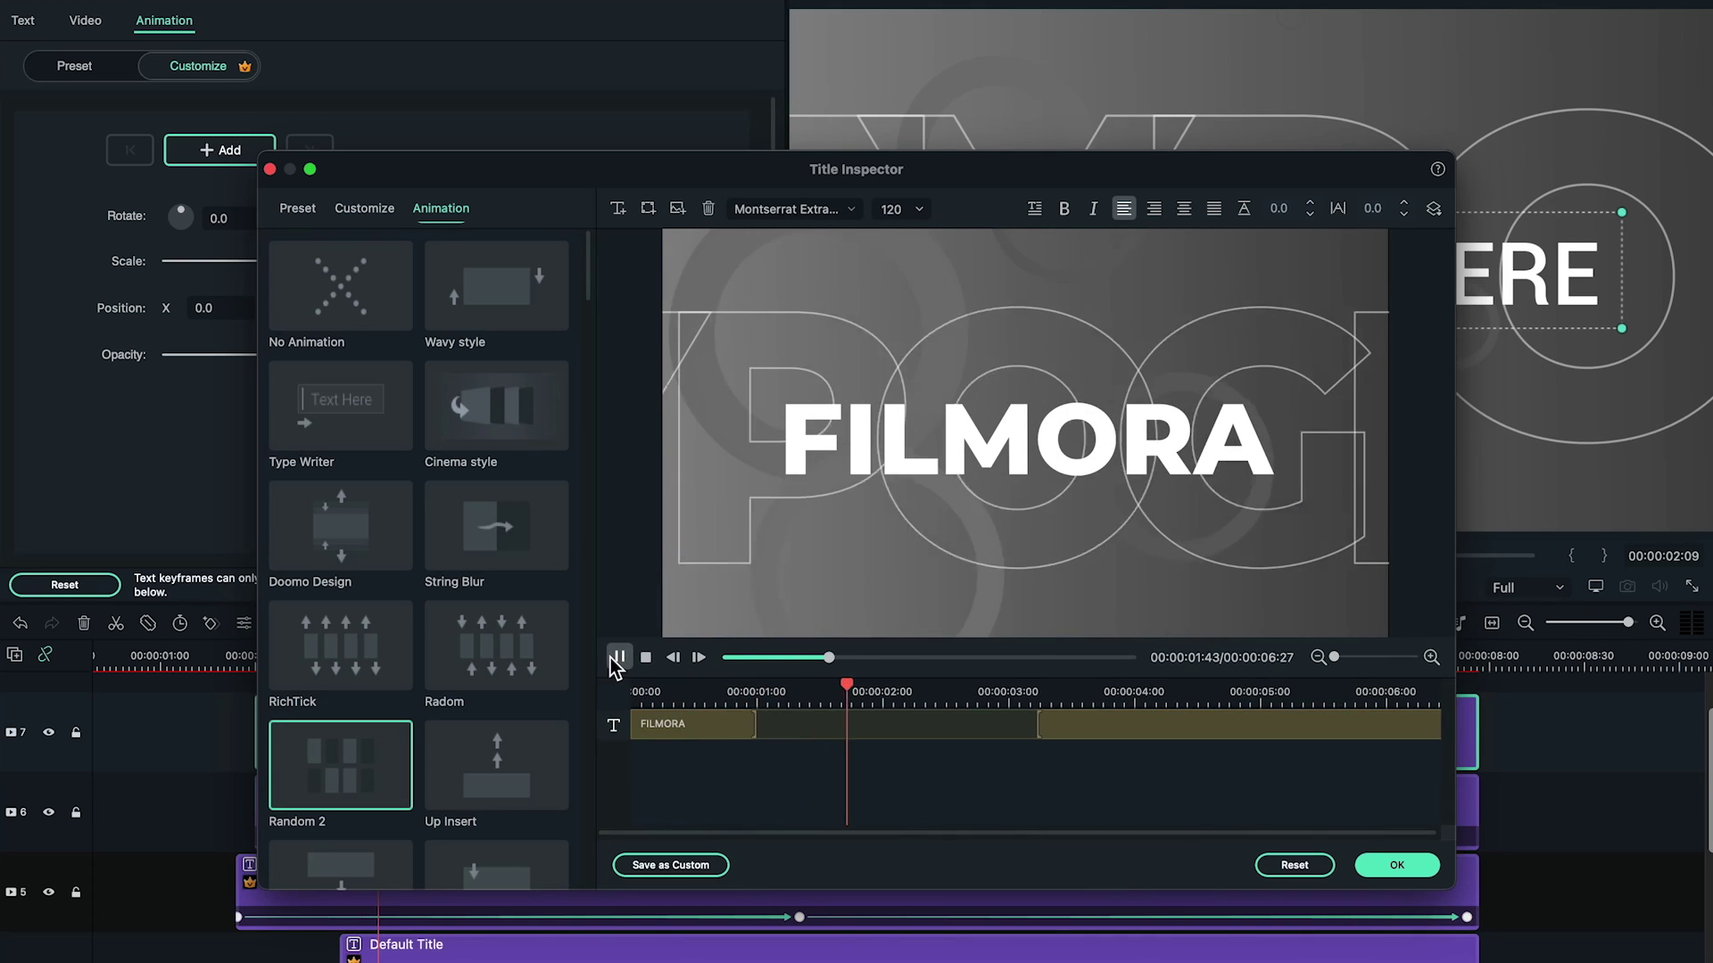
pyautogui.click(1054, 722)
pyautogui.click(1397, 865)
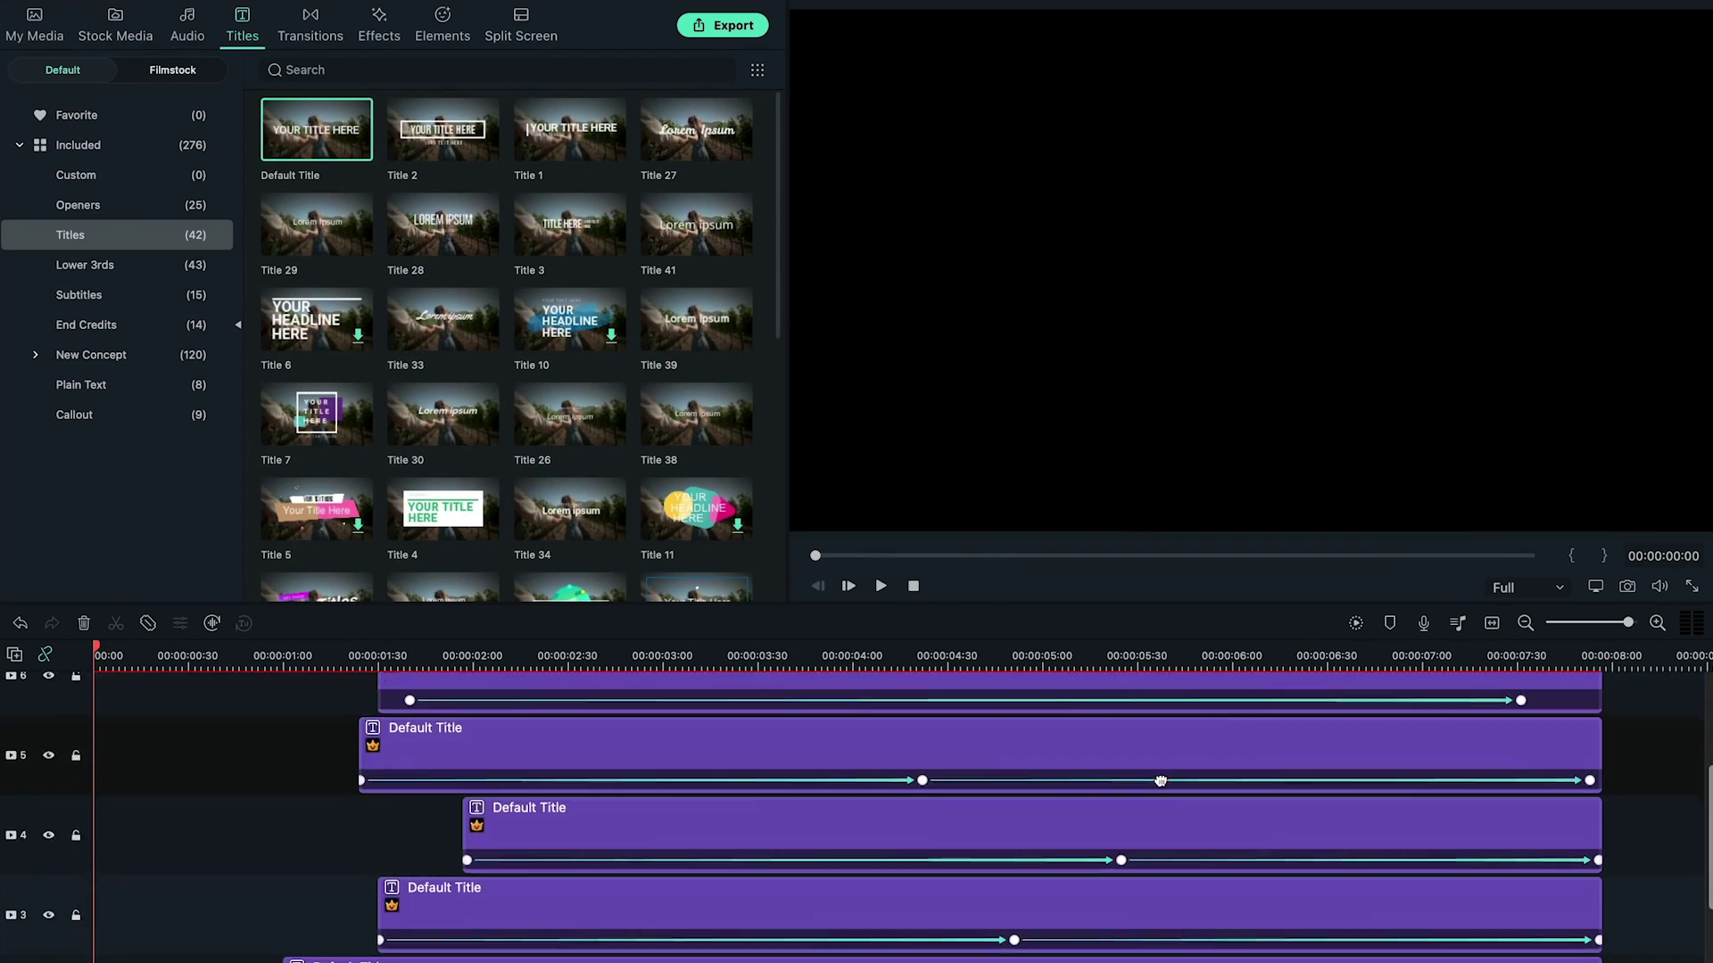